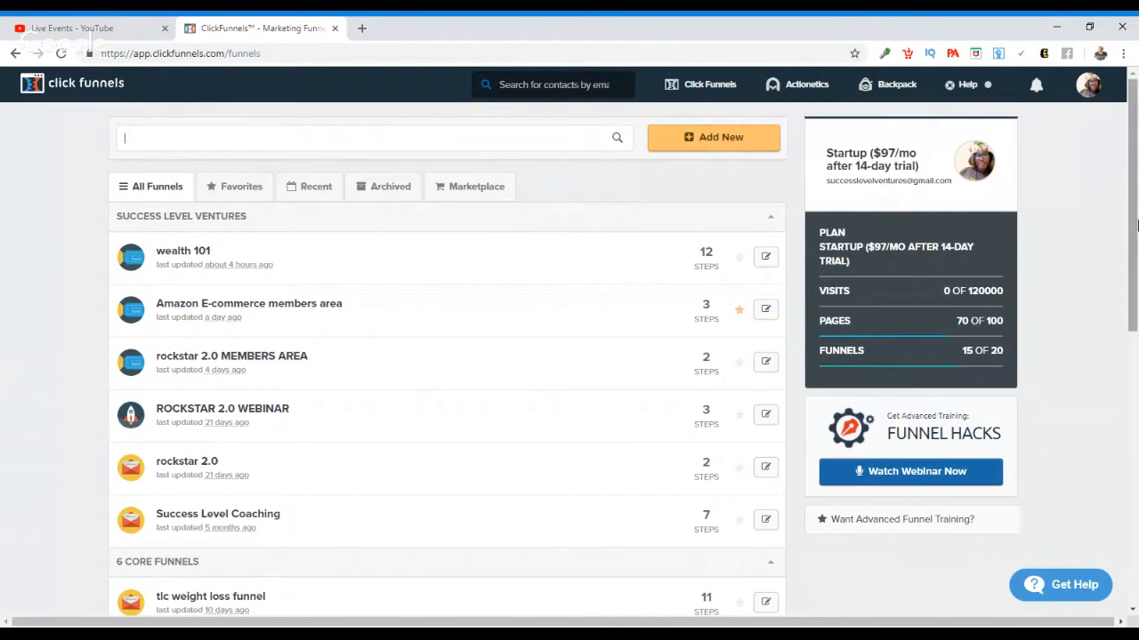
{"action": "scroll", "coordinate": [1136, 225], "scroll_direction": "down", "scroll_amount": 10}
{"action": "scroll", "coordinate": [1137, 225], "scroll_direction": "up", "scroll_amount": 10}
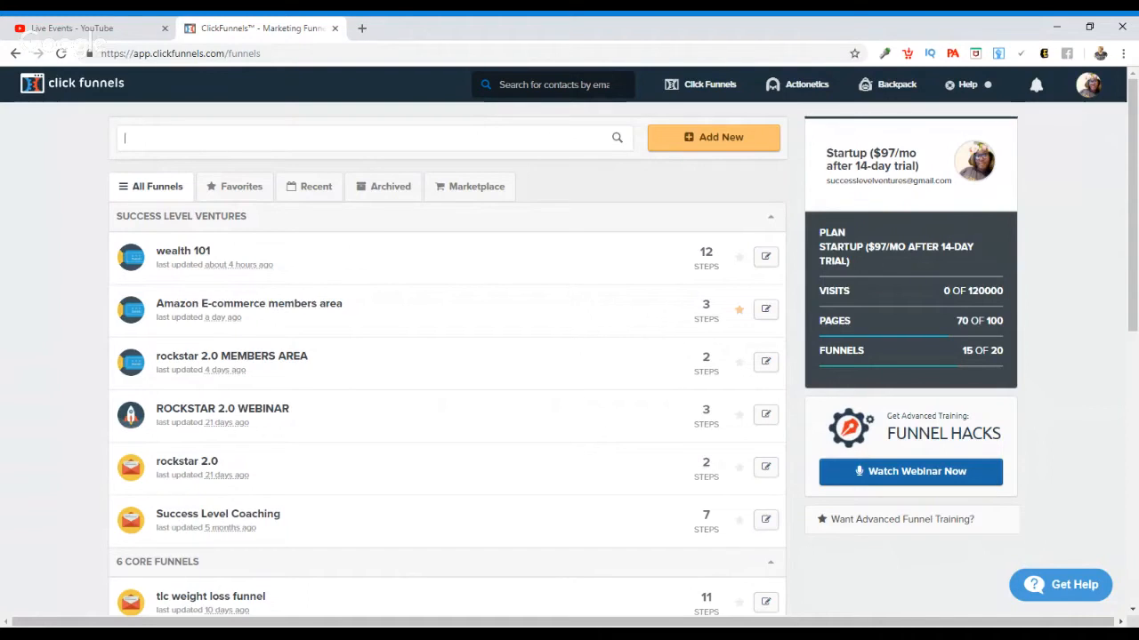
Step: Open the weight-loss opt-in page at workwithtanisha.com in a new browser tab
{"action": "left_click", "coordinate": [362, 30]}
{"action": "type", "text": "wo"}
{"action": "key", "text": "Return"}
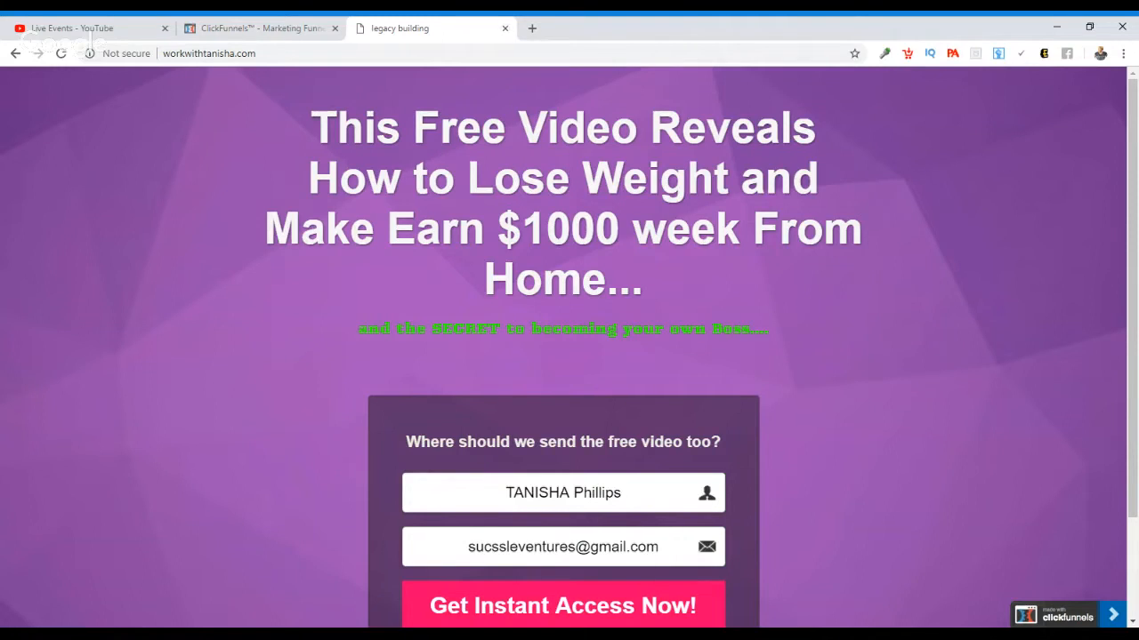
Step: Load the credit and passive-income opt-in page at tanishaspassiveincome.com in the same browser tab
{"action": "key", "text": "ctrl+l"}
{"action": "type", "text": "tan"}
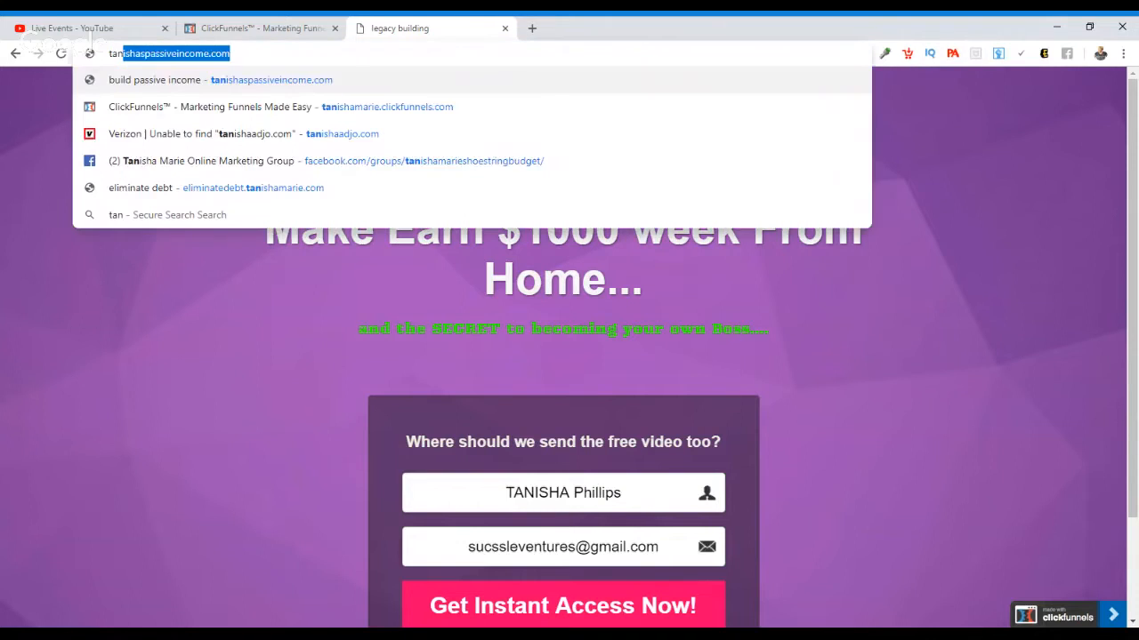
{"action": "key", "text": "Return"}
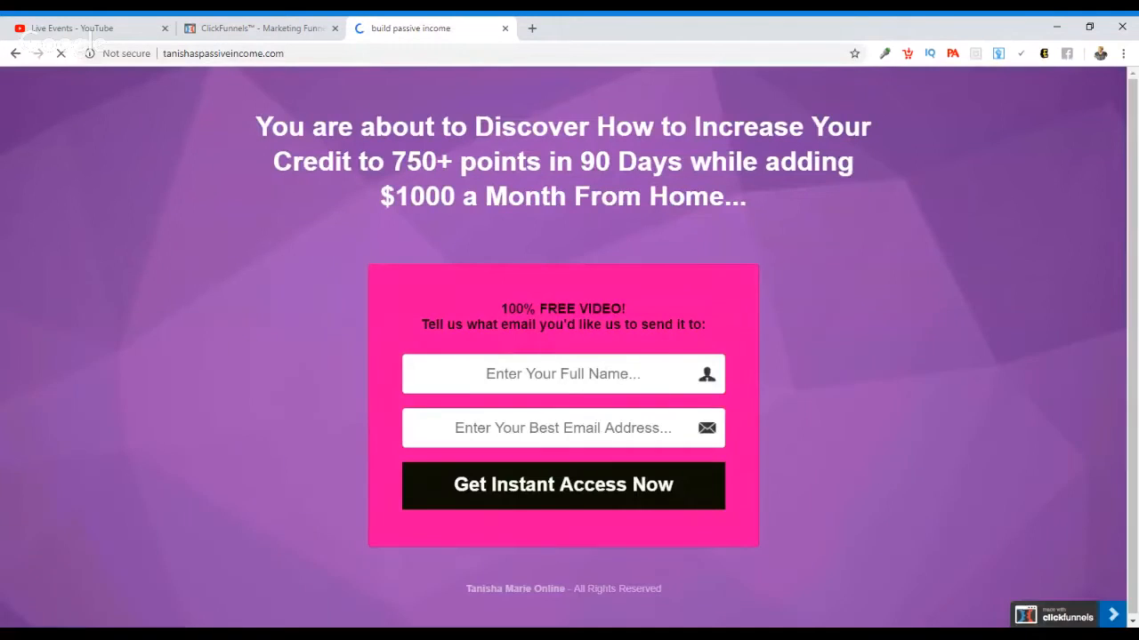
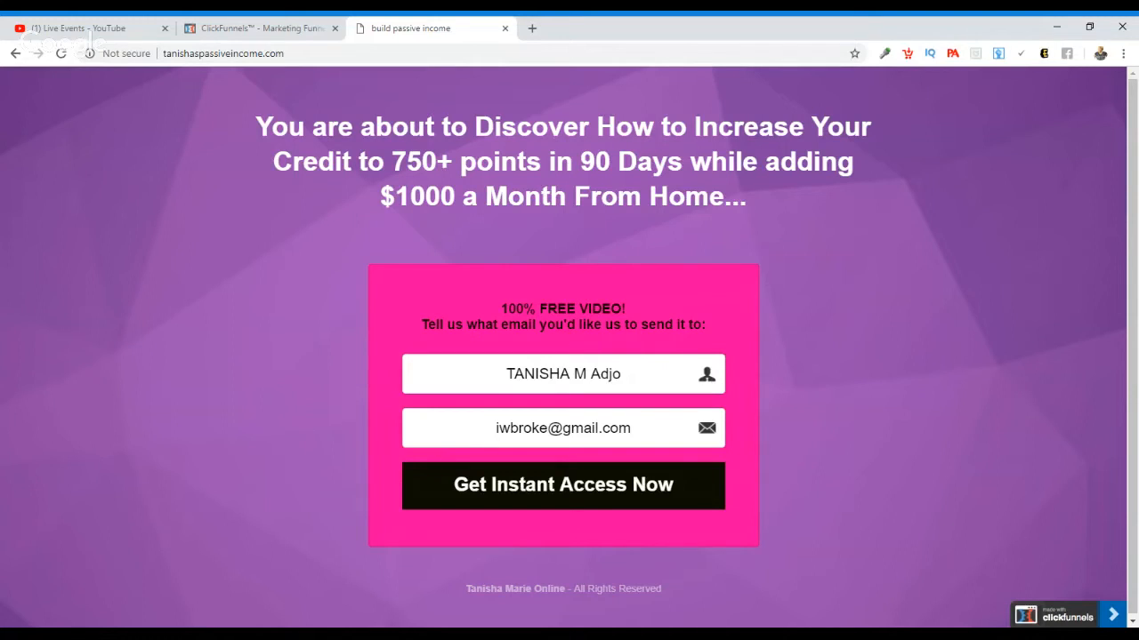
{"action": "left_click", "coordinate": [285, 21]}
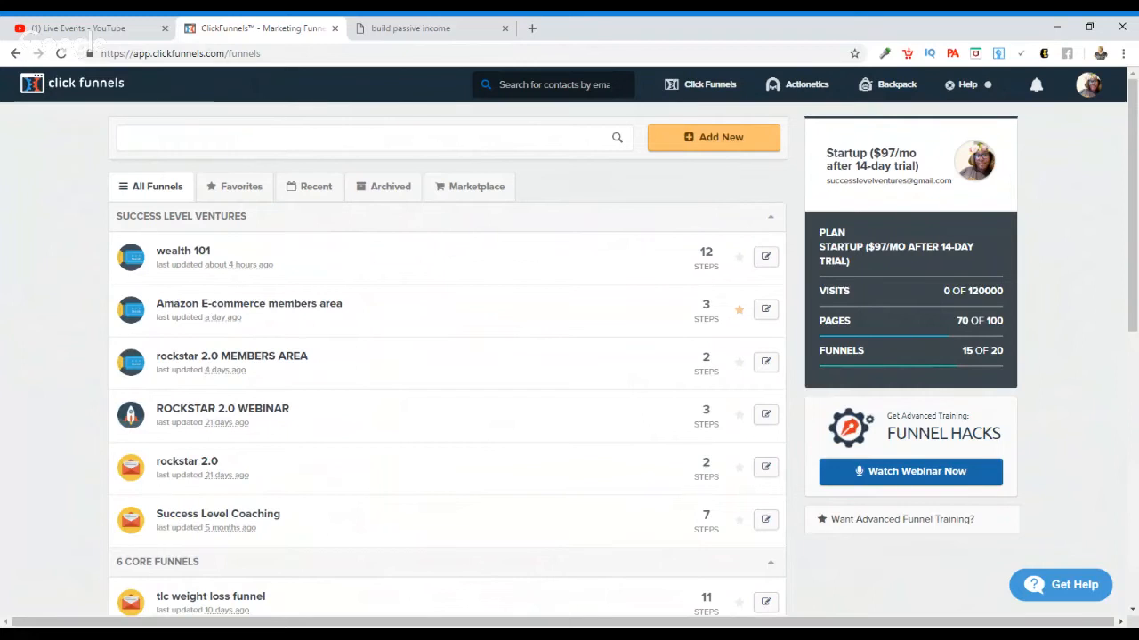
{"action": "type", "text": "s"}
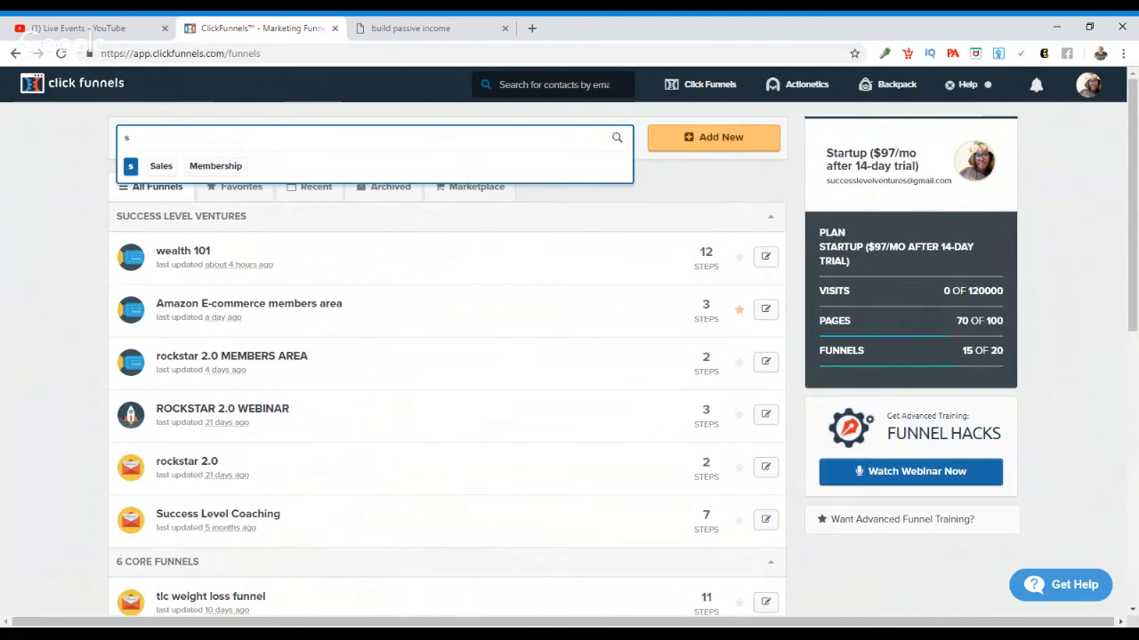
{"action": "key", "text": "BackSpace"}
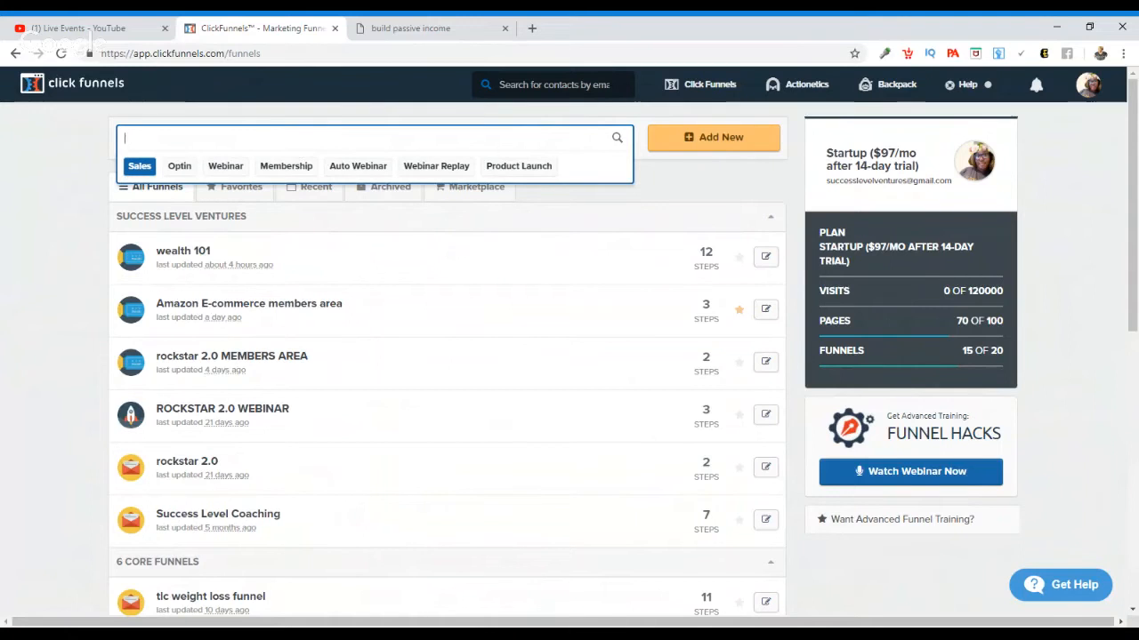
{"action": "left_click", "coordinate": [426, 24]}
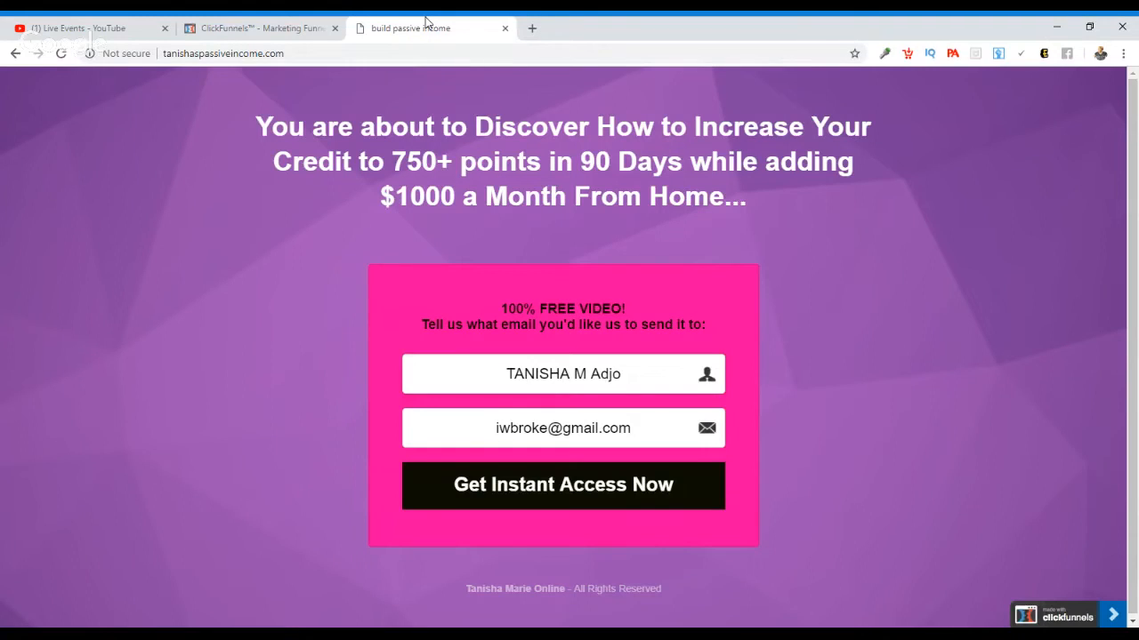
{"action": "left_click", "coordinate": [266, 26]}
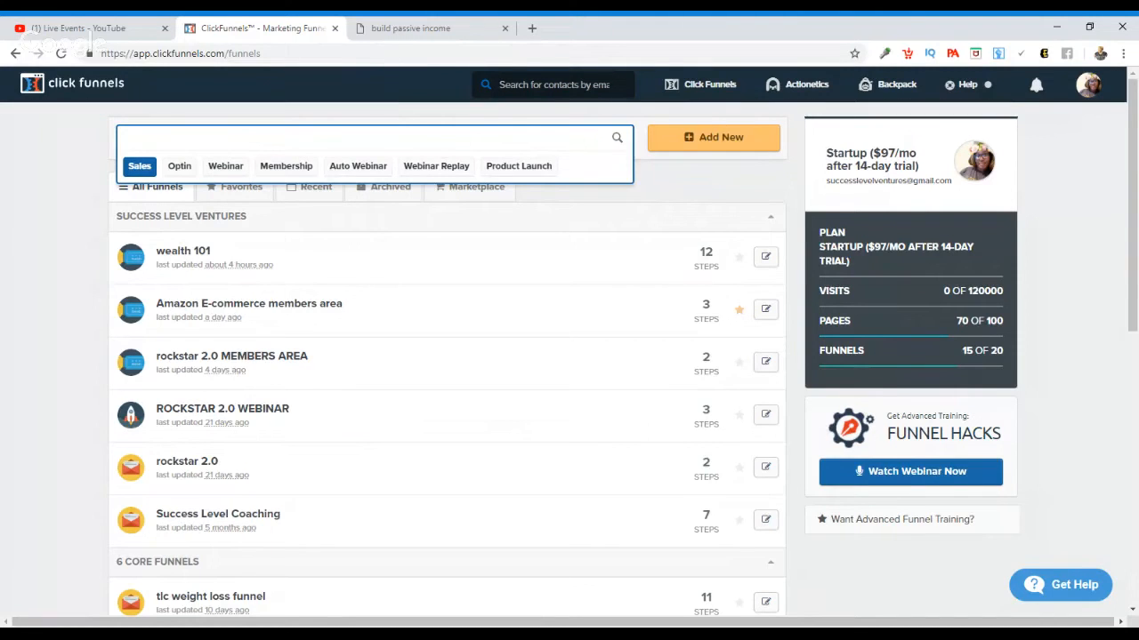
{"action": "left_click", "coordinate": [424, 25]}
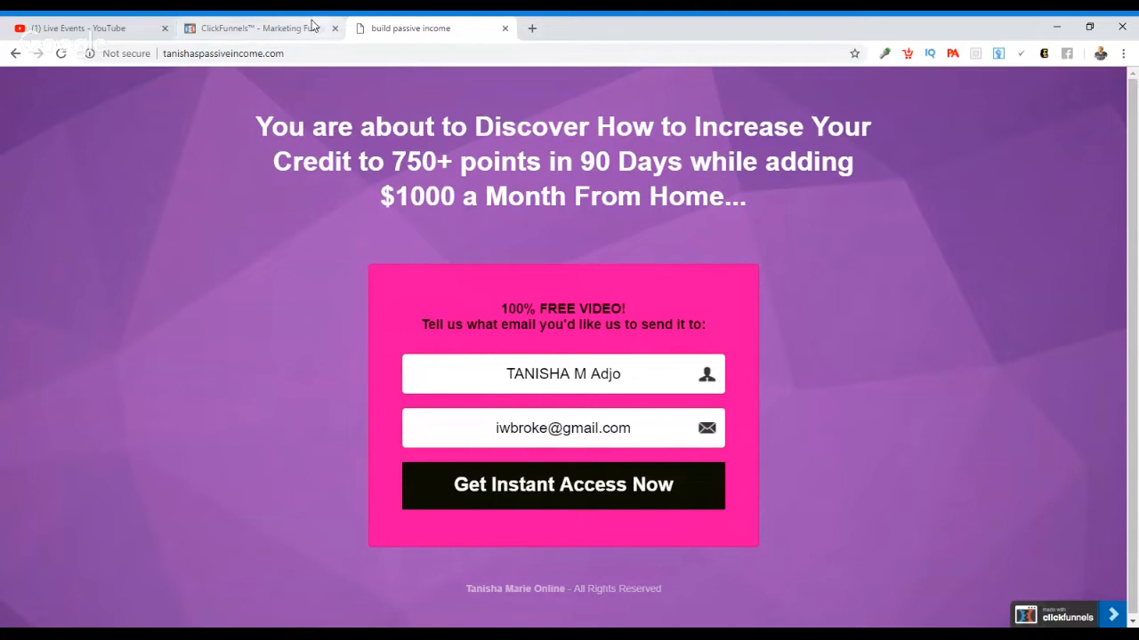
Step: Return to the ClickFunnels funnel list and filter it by the Optin type
{"action": "left_click", "coordinate": [264, 28]}
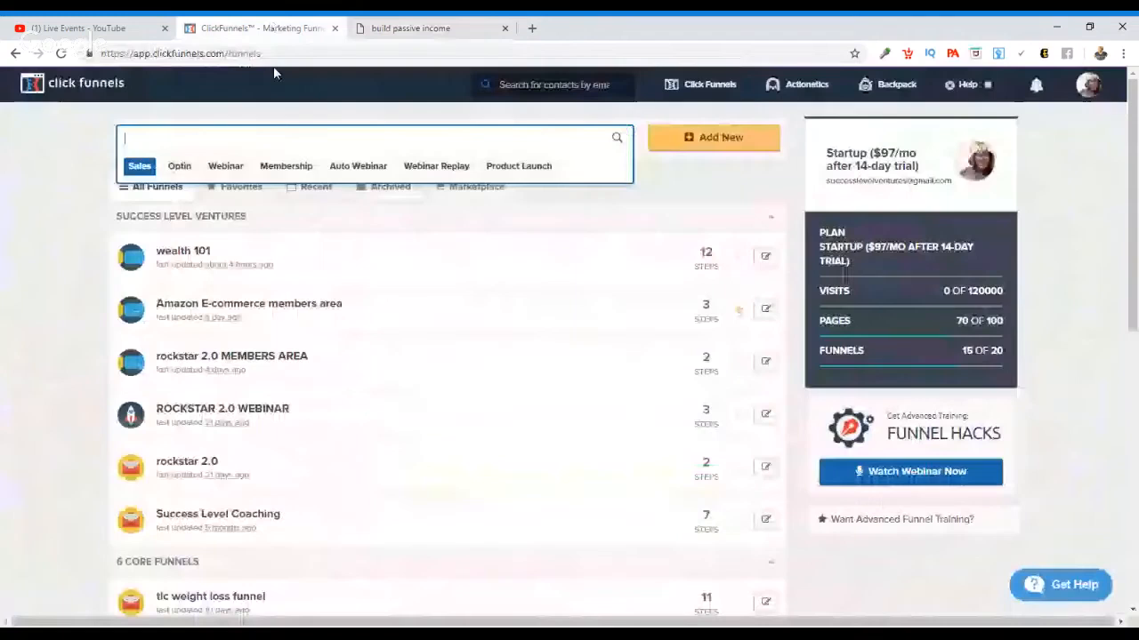
{"action": "left_click", "coordinate": [179, 167]}
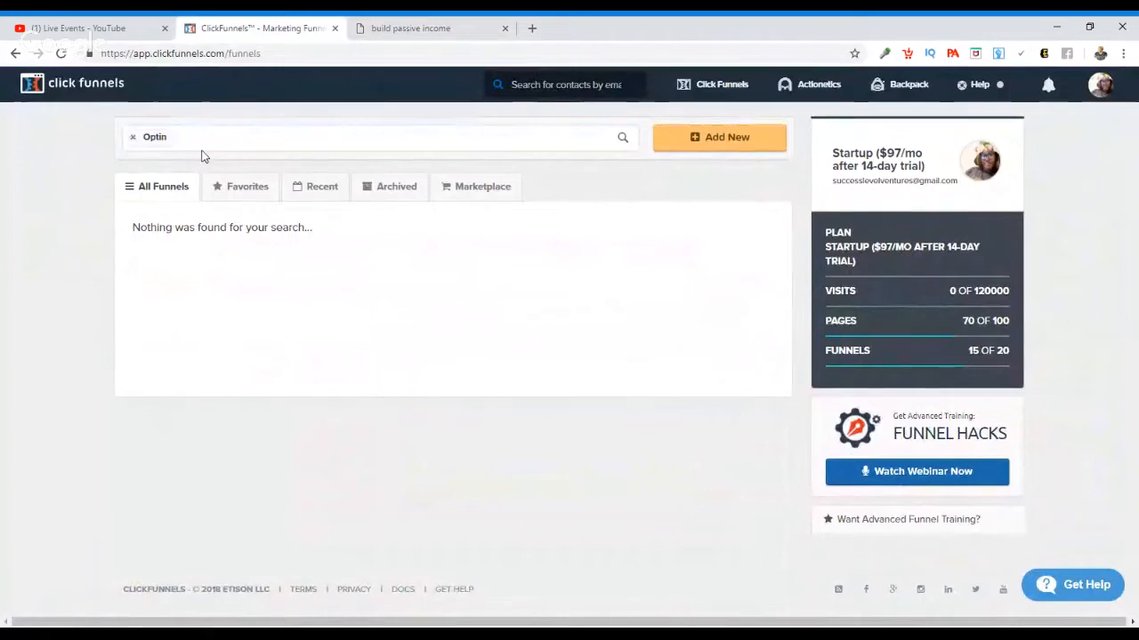
Step: Start a new funnel in the Classic Funnel Builder with Collect Emails as its goal
{"action": "left_click", "coordinate": [694, 143]}
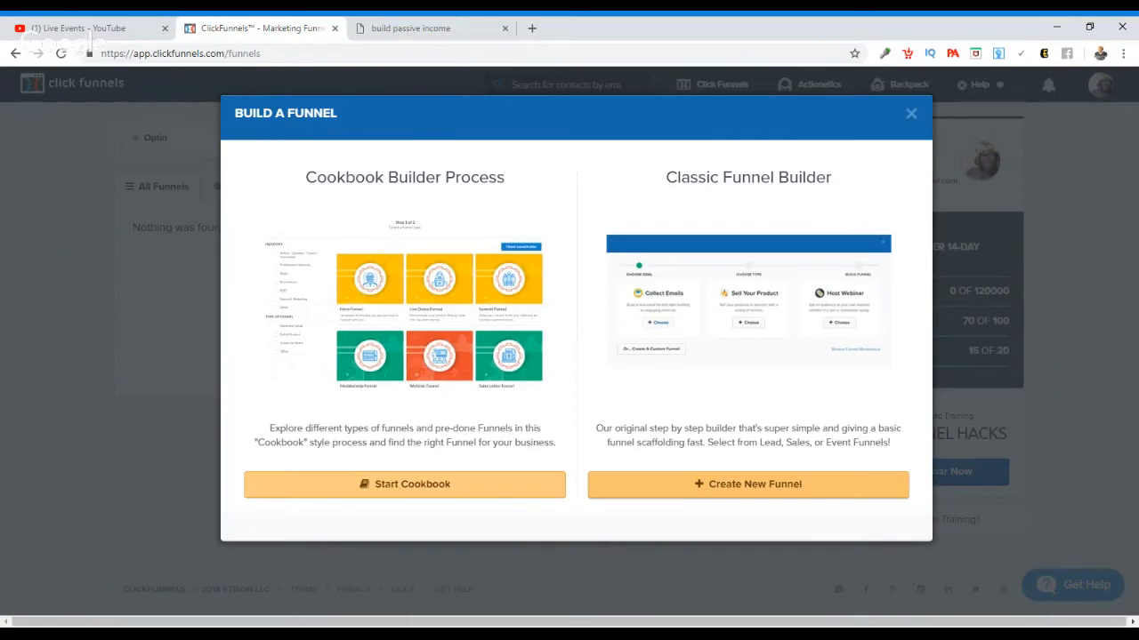
{"action": "left_click", "coordinate": [754, 483]}
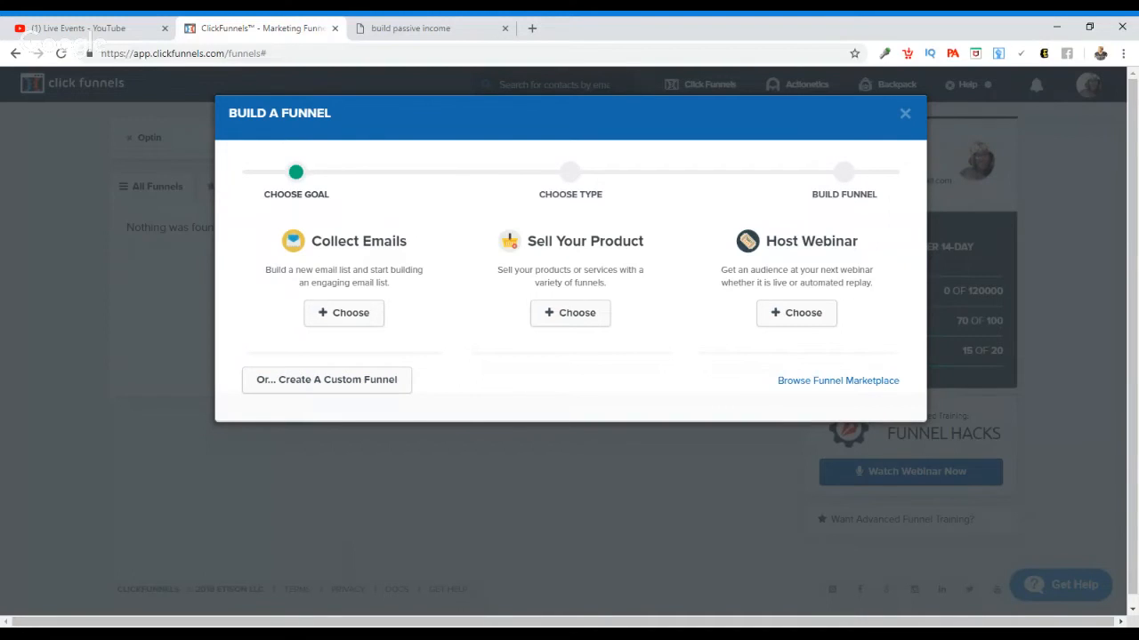
{"action": "left_click", "coordinate": [369, 324]}
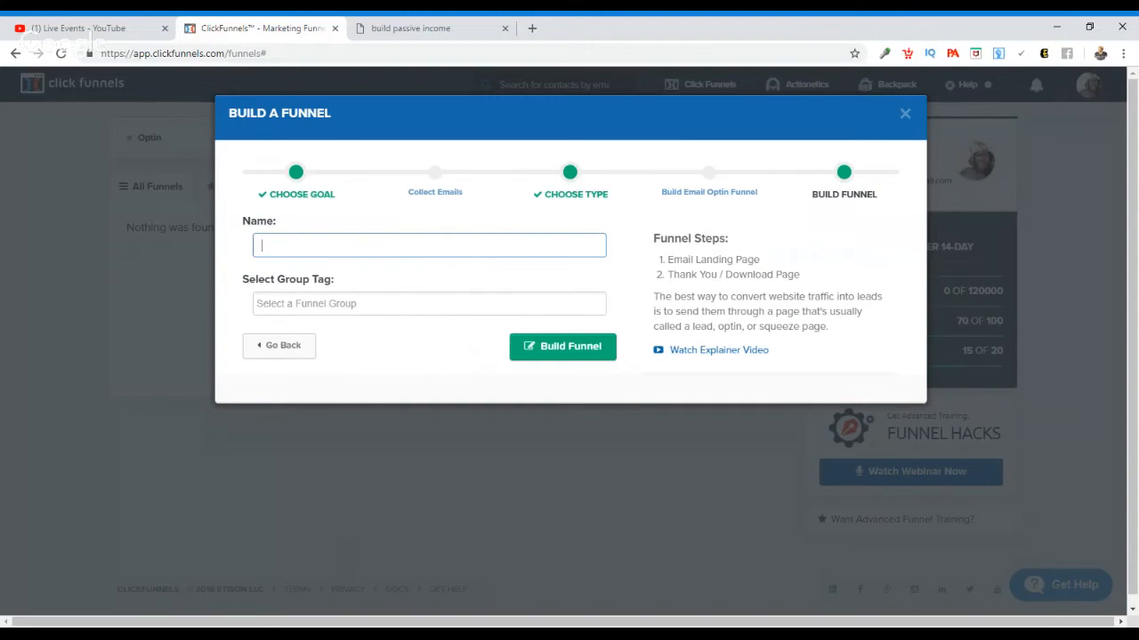
Step: Name the email optin funnel "testing ttraining", assign it the ecom group tag, and build it
{"action": "type", "text": "testing ttraininf"}
{"action": "key", "text": "BackSpace"}
{"action": "type", "text": "g"}
{"action": "left_click", "coordinate": [429, 303]}
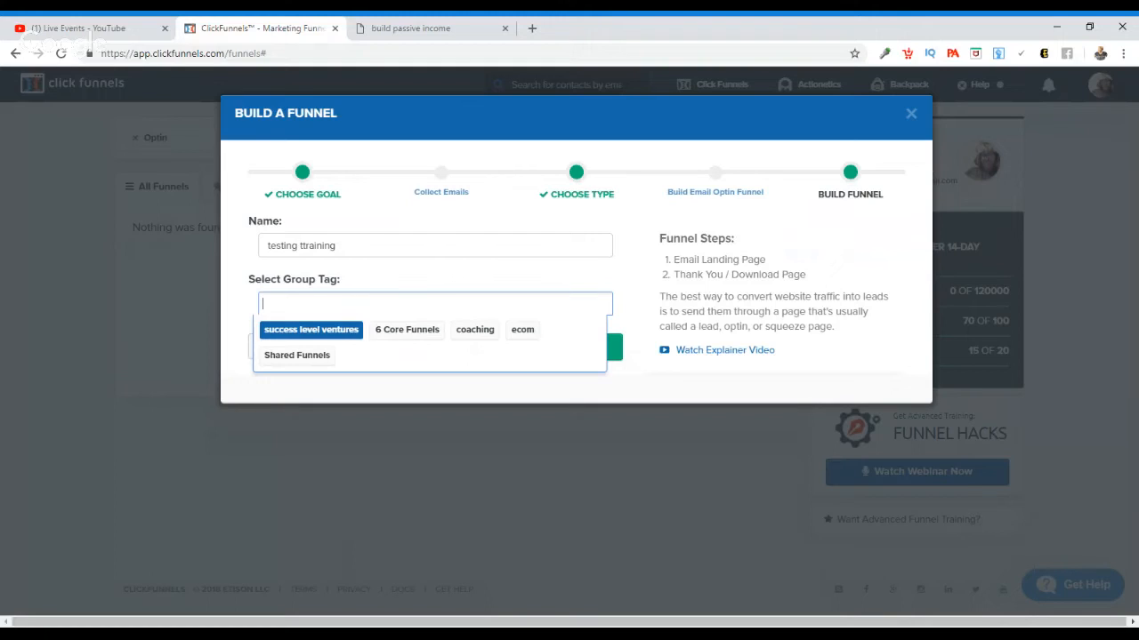
{"action": "left_click", "coordinate": [363, 305]}
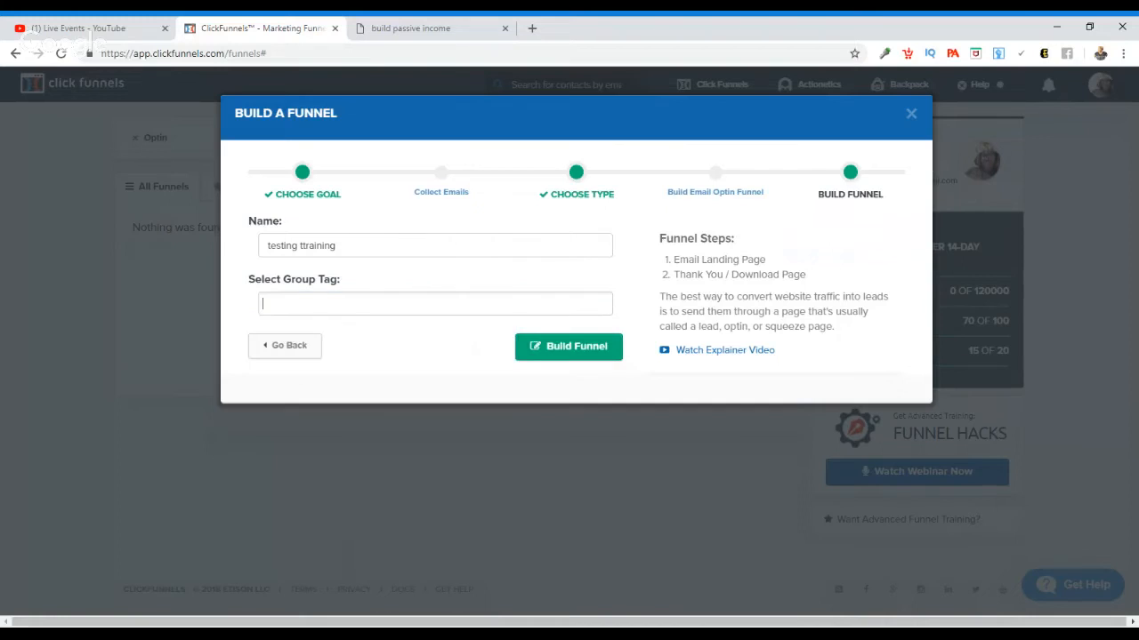
{"action": "left_click", "coordinate": [363, 305]}
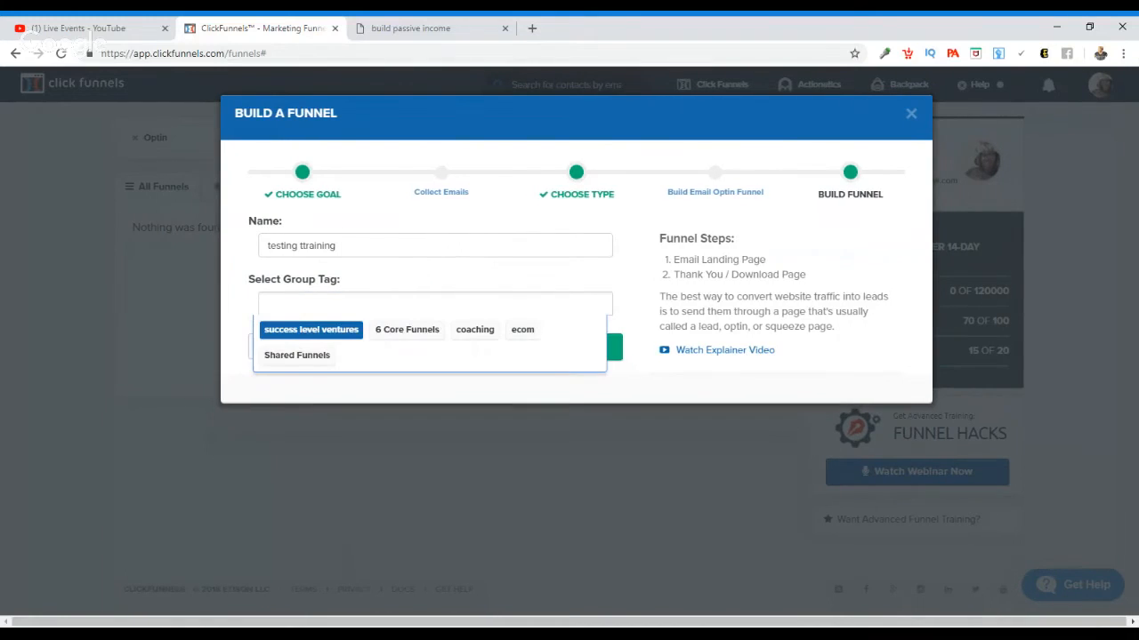
{"action": "left_click", "coordinate": [523, 330]}
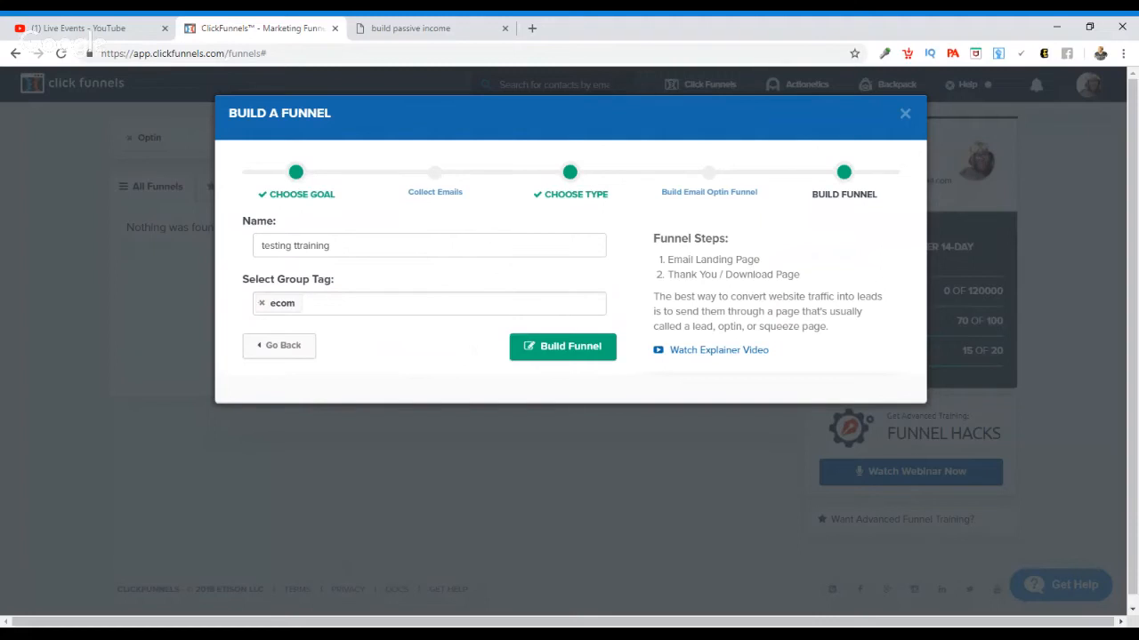
{"action": "left_click", "coordinate": [560, 354]}
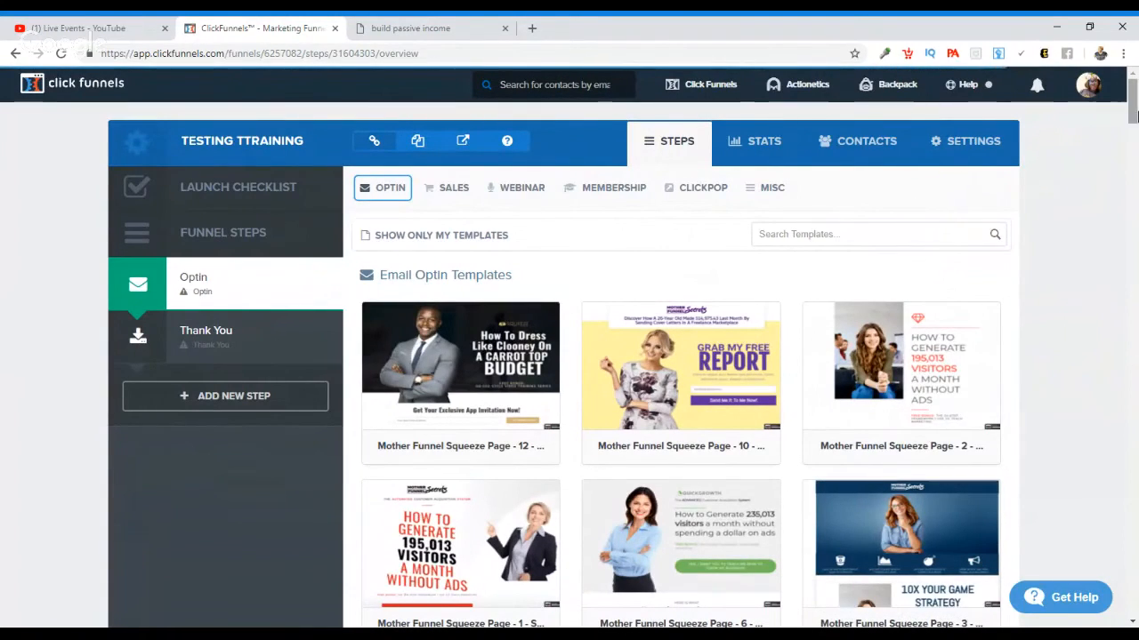
Step: Browse the email optin templates available for the new funnel's Optin step
{"action": "scroll", "coordinate": [1135, 114], "scroll_direction": "down", "scroll_amount": 2}
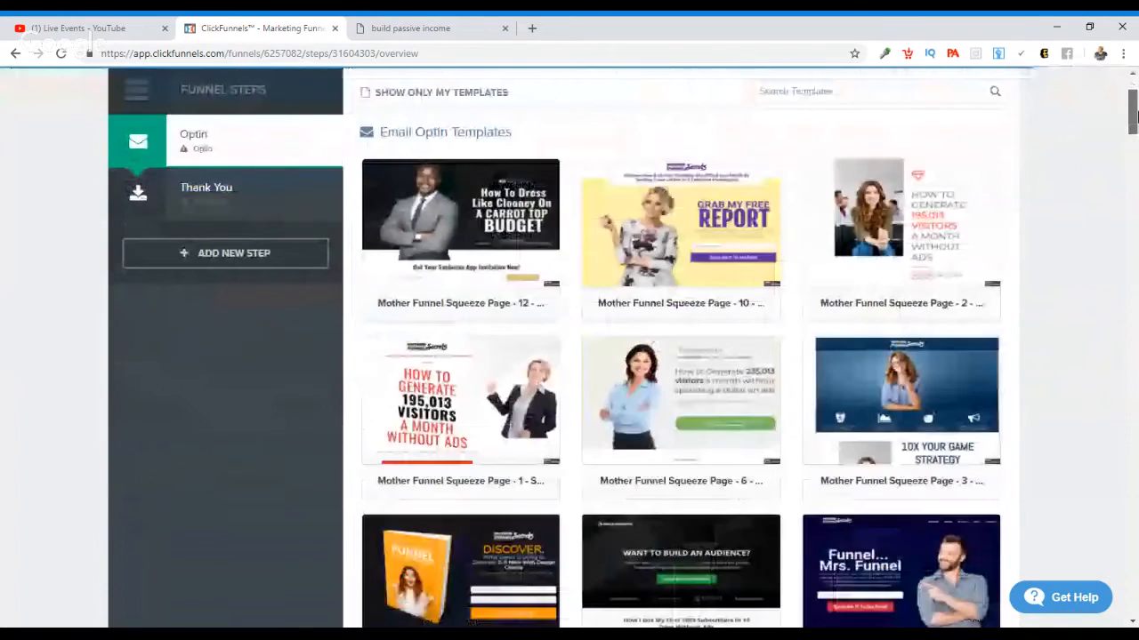
{"action": "scroll", "coordinate": [1135, 115], "scroll_direction": "down", "scroll_amount": 2}
{"action": "scroll", "coordinate": [1135, 116], "scroll_direction": "down", "scroll_amount": 8}
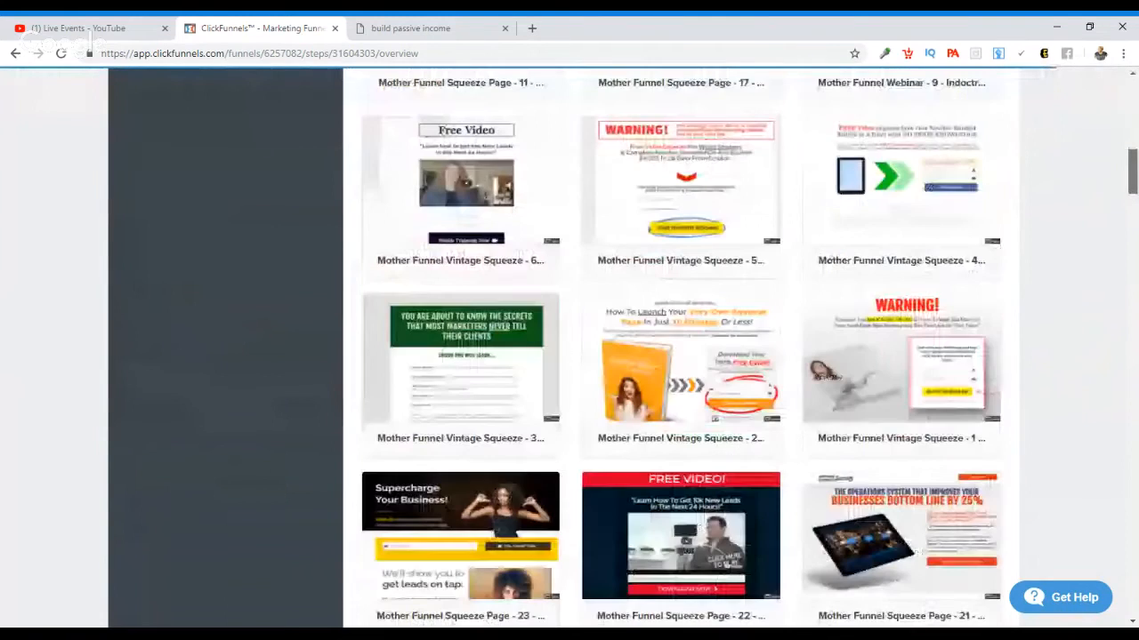
{"action": "scroll", "coordinate": [681, 347], "scroll_direction": "down", "scroll_amount": 15}
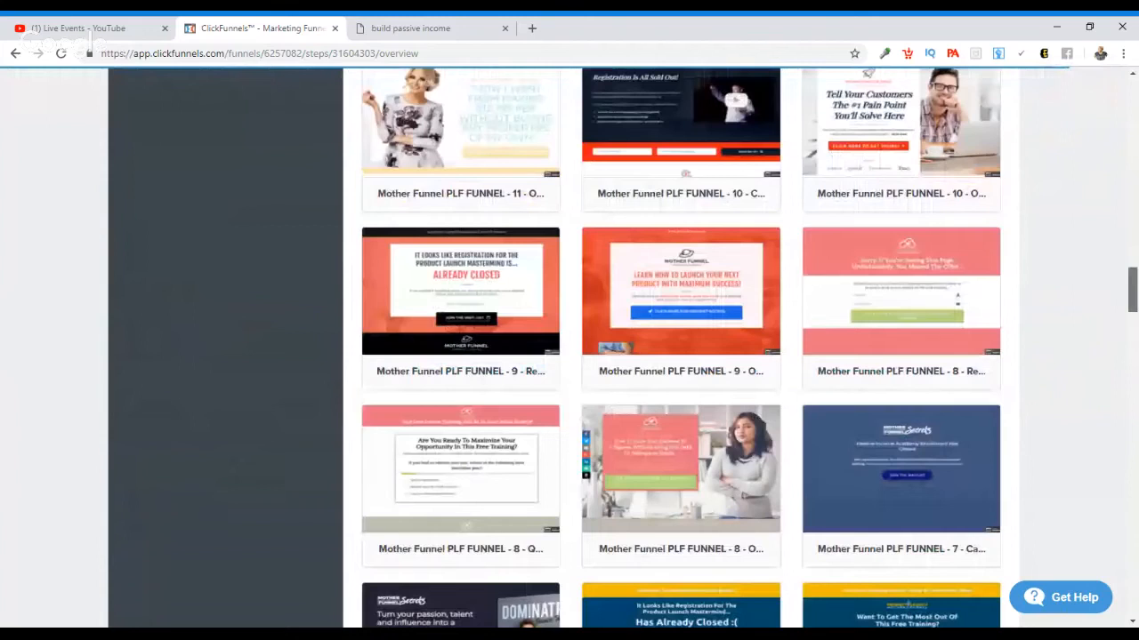
{"action": "scroll", "coordinate": [680, 347], "scroll_direction": "down", "scroll_amount": 10}
{"action": "scroll", "coordinate": [680, 347], "scroll_direction": "down", "scroll_amount": 15}
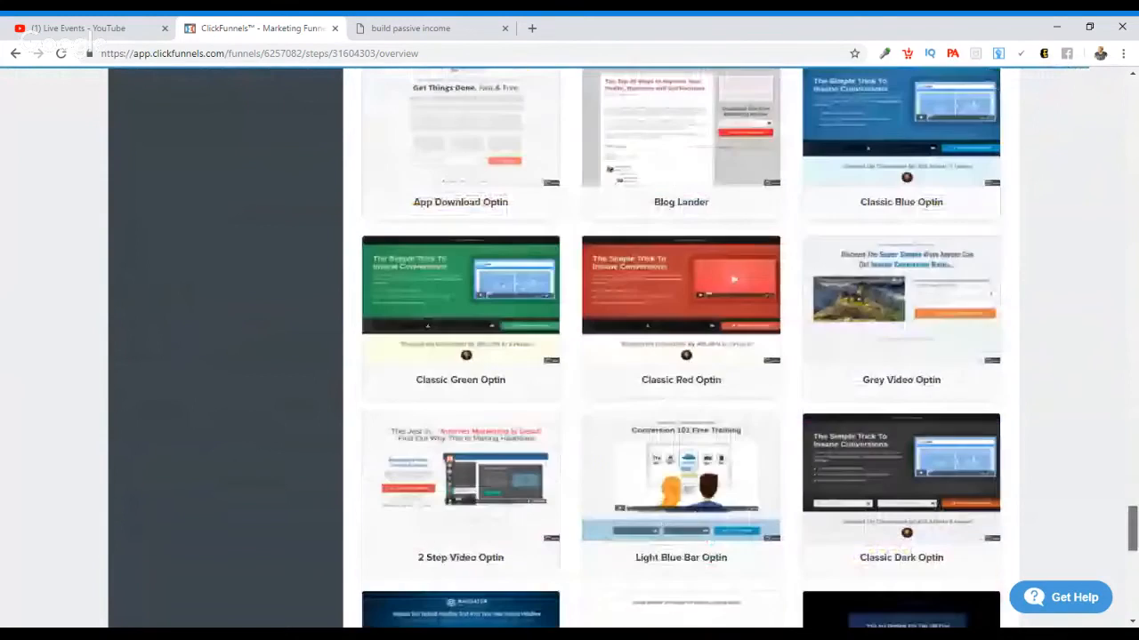
{"action": "scroll", "coordinate": [681, 347], "scroll_direction": "up", "scroll_amount": 20}
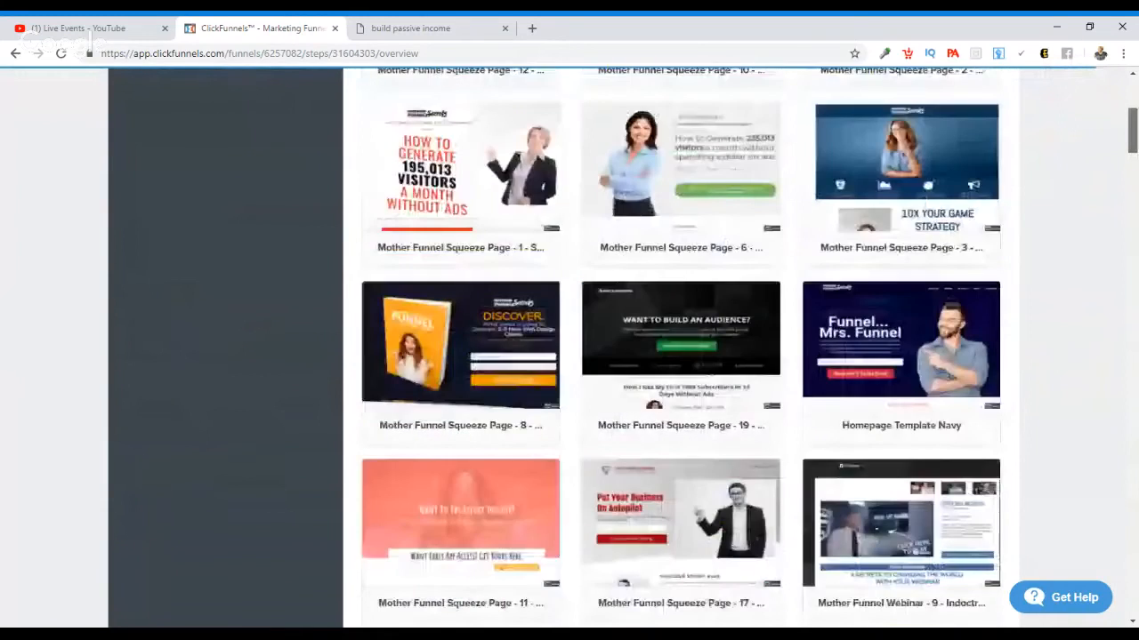
{"action": "scroll", "coordinate": [680, 346], "scroll_direction": "up", "scroll_amount": 3}
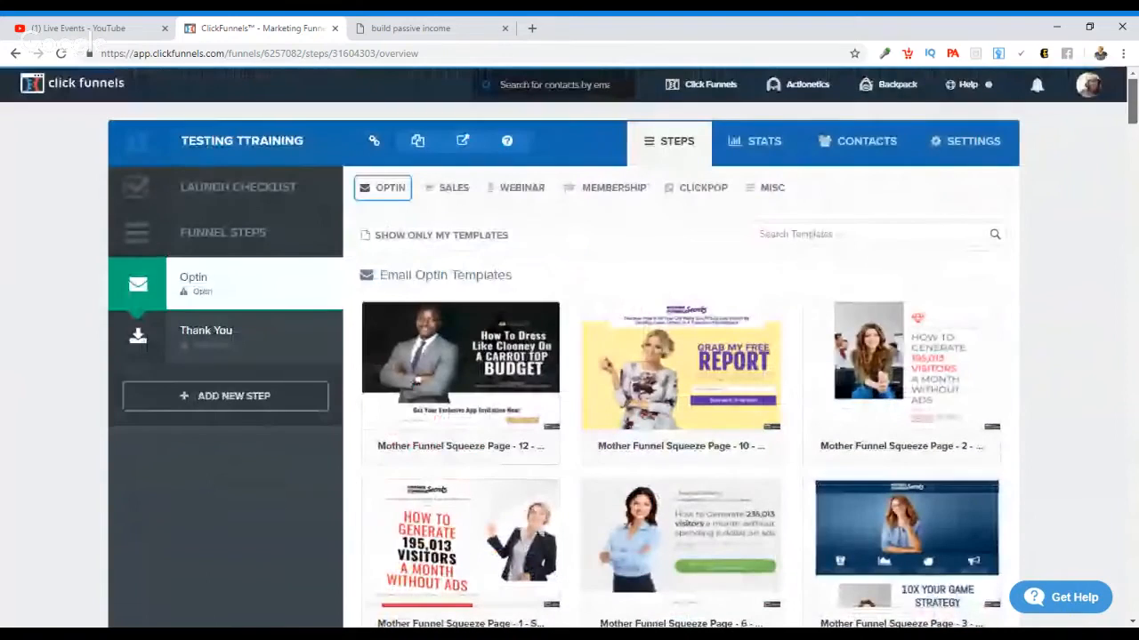
{"action": "scroll", "coordinate": [680, 347], "scroll_direction": "down", "scroll_amount": 5}
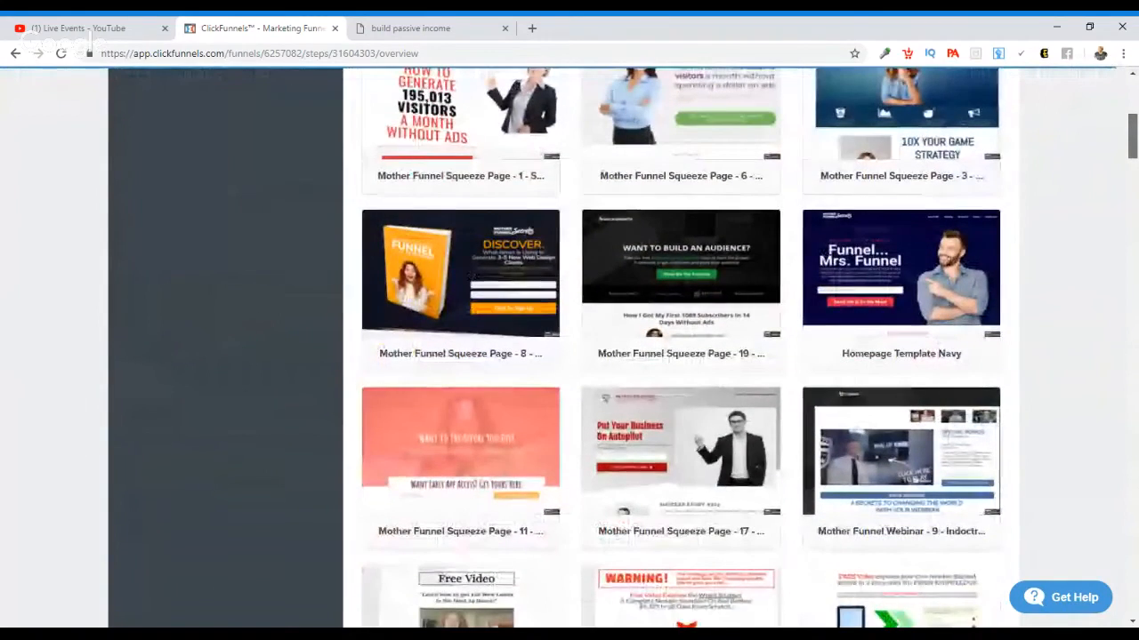
{"action": "scroll", "coordinate": [680, 347], "scroll_direction": "down", "scroll_amount": 4}
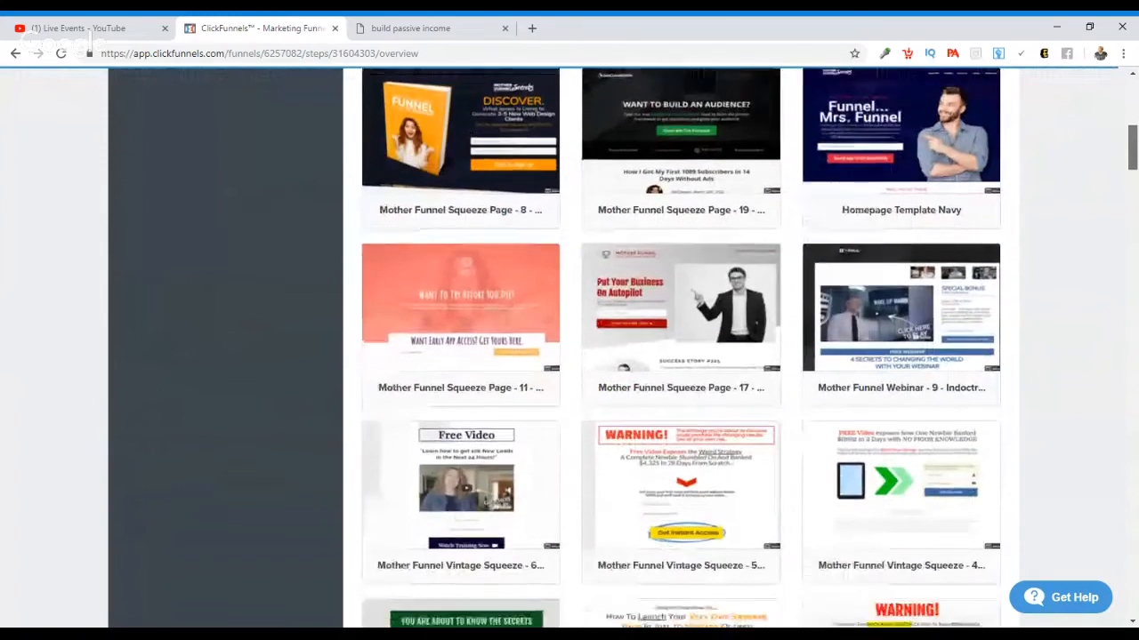
{"action": "scroll", "coordinate": [681, 347], "scroll_direction": "down", "scroll_amount": 10}
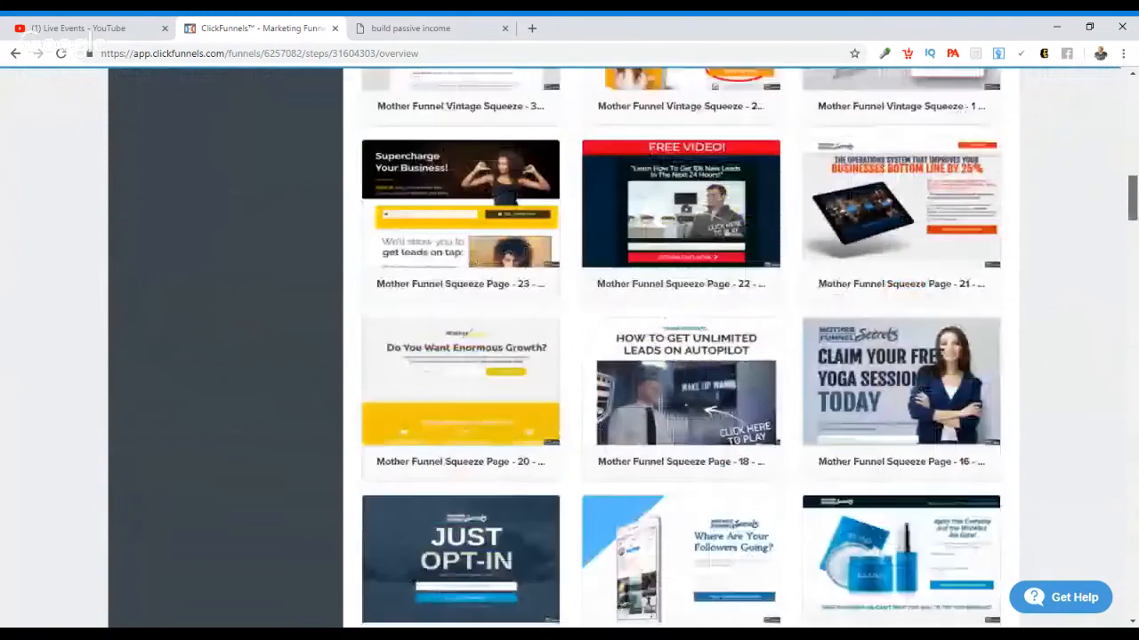
{"action": "scroll", "coordinate": [680, 347], "scroll_direction": "down", "scroll_amount": 5}
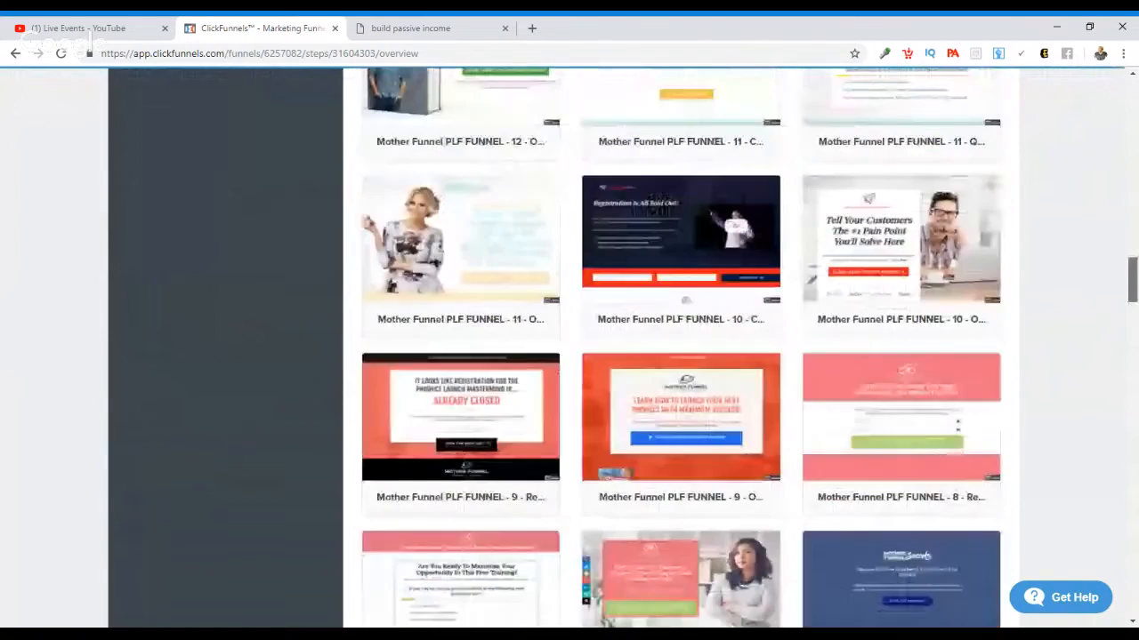
{"action": "scroll", "coordinate": [681, 347], "scroll_direction": "down", "scroll_amount": 5}
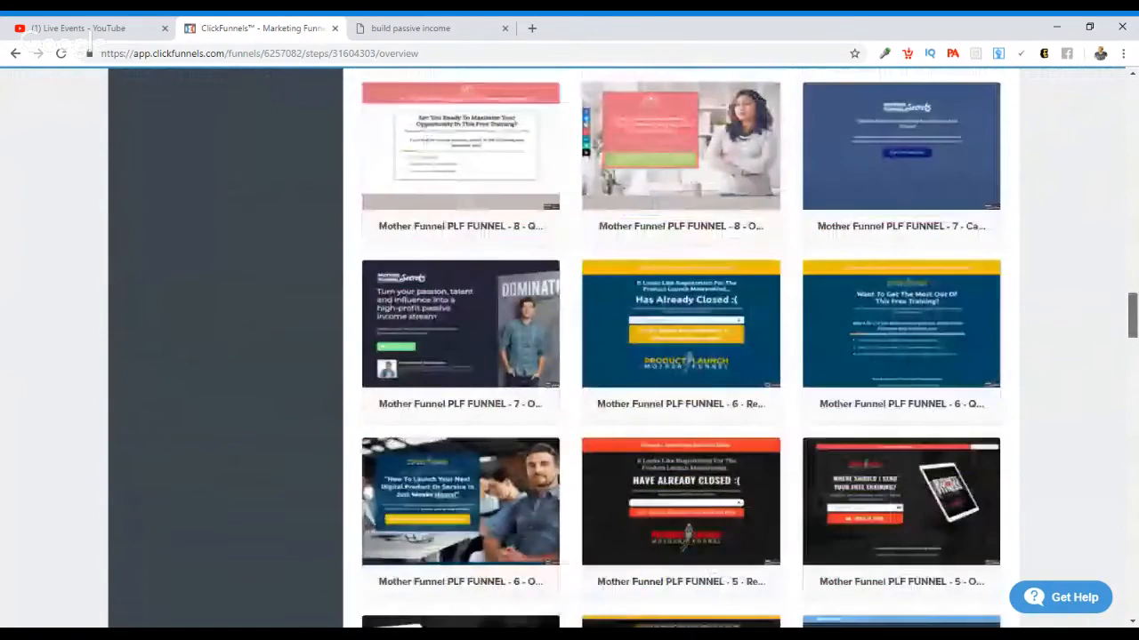
{"action": "scroll", "coordinate": [680, 347], "scroll_direction": "down", "scroll_amount": 5}
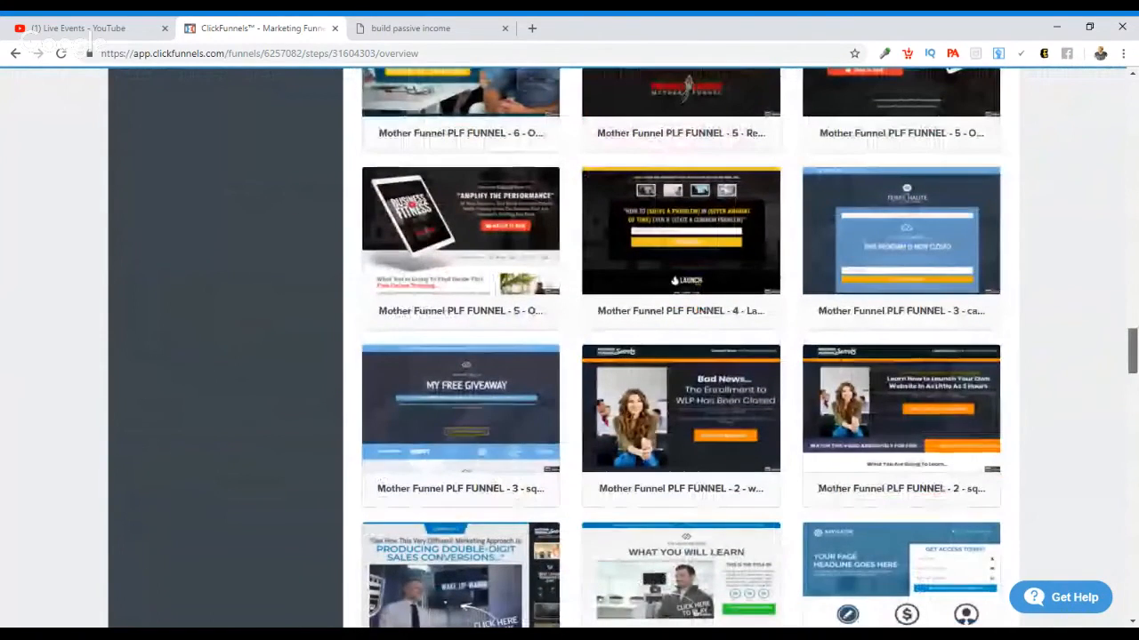
{"action": "scroll", "coordinate": [680, 346], "scroll_direction": "down", "scroll_amount": 9}
{"action": "scroll", "coordinate": [681, 347], "scroll_direction": "down", "scroll_amount": 10}
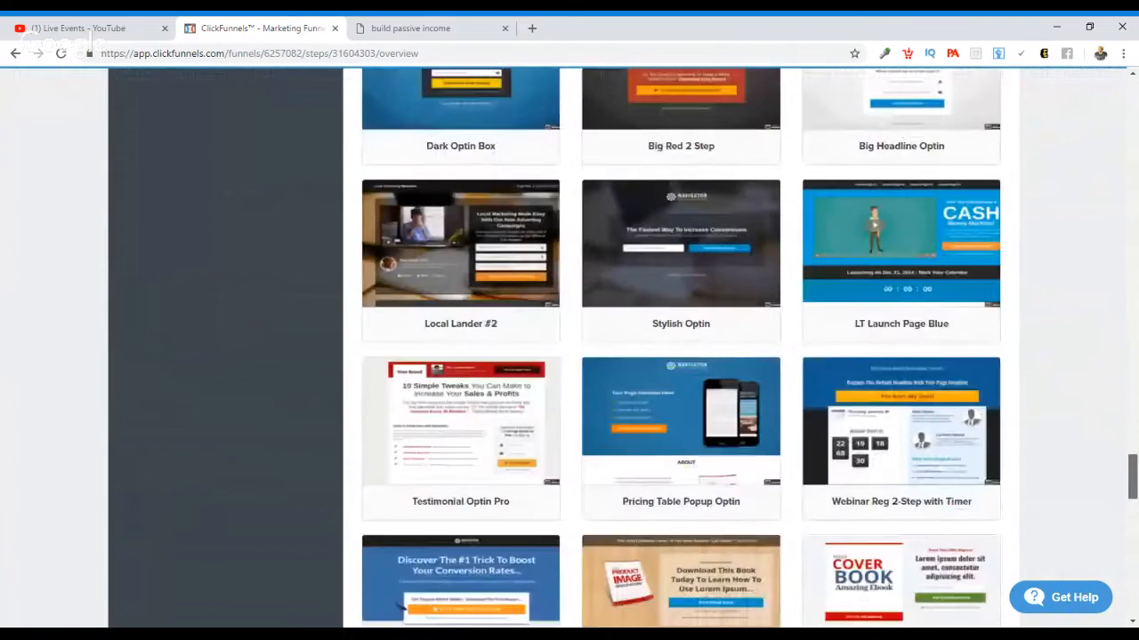
{"action": "left_click_drag", "start_coordinate": [1133, 524], "coordinate": [1133, 179]}
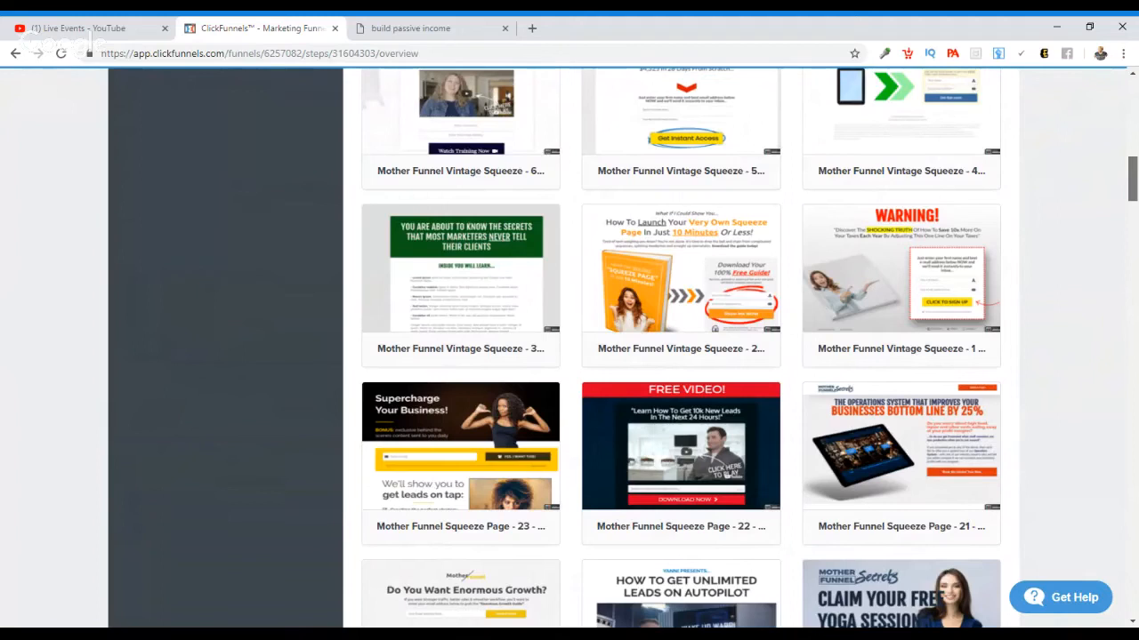
{"action": "scroll", "coordinate": [680, 347], "scroll_direction": "up", "scroll_amount": 5}
{"action": "scroll", "coordinate": [1131, 117], "scroll_direction": "up", "scroll_amount": 6}
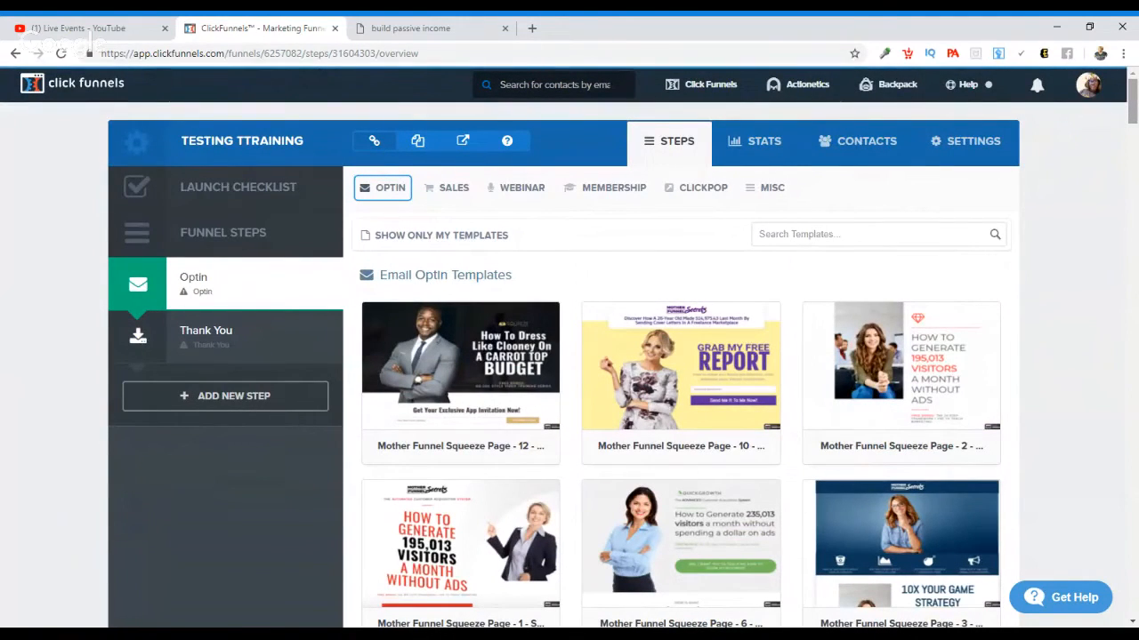
Step: Preview the Dark Big Headline optin template, then close the preview and return to the template gallery
{"action": "left_click_drag", "start_coordinate": [1132, 110], "coordinate": [1132, 445]}
{"action": "mouse_move", "coordinate": [998, 400]}
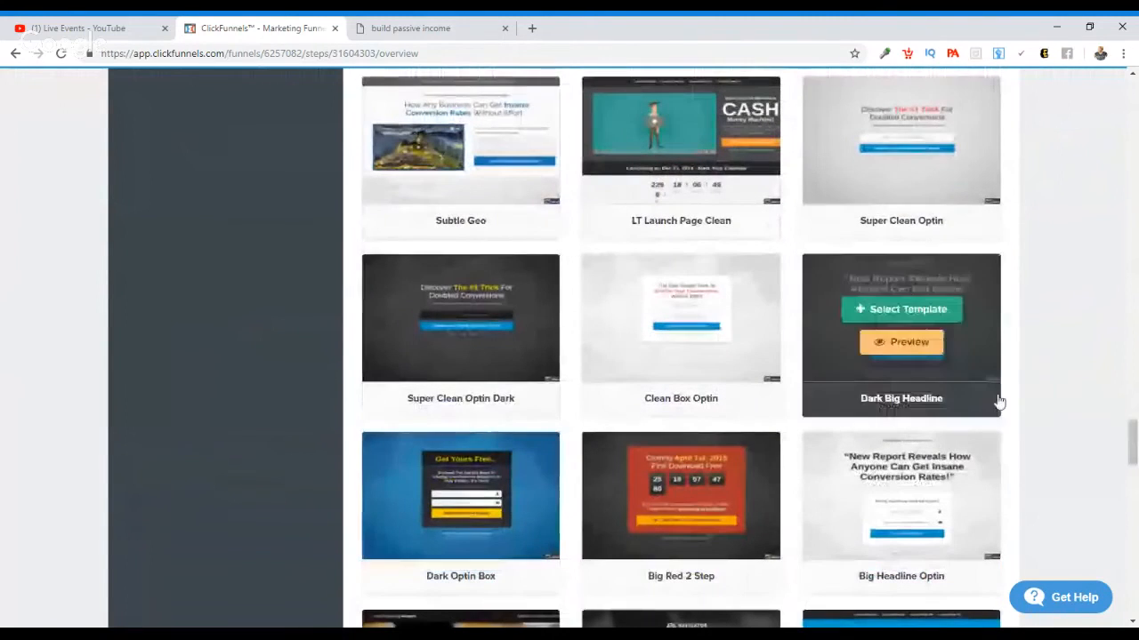
{"action": "left_click", "coordinate": [916, 353]}
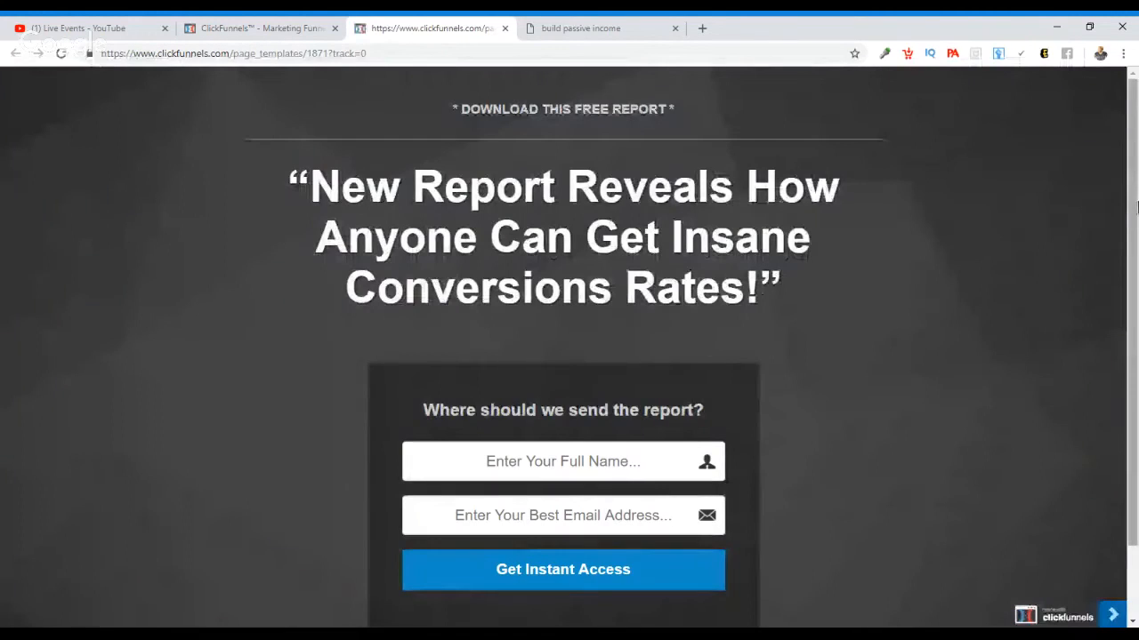
{"action": "mouse_move", "coordinate": [1135, 186]}
{"action": "left_mouse_down"}
{"action": "mouse_move", "coordinate": [1135, 256]}
{"action": "mouse_move", "coordinate": [1136, 185]}
{"action": "left_mouse_up"}
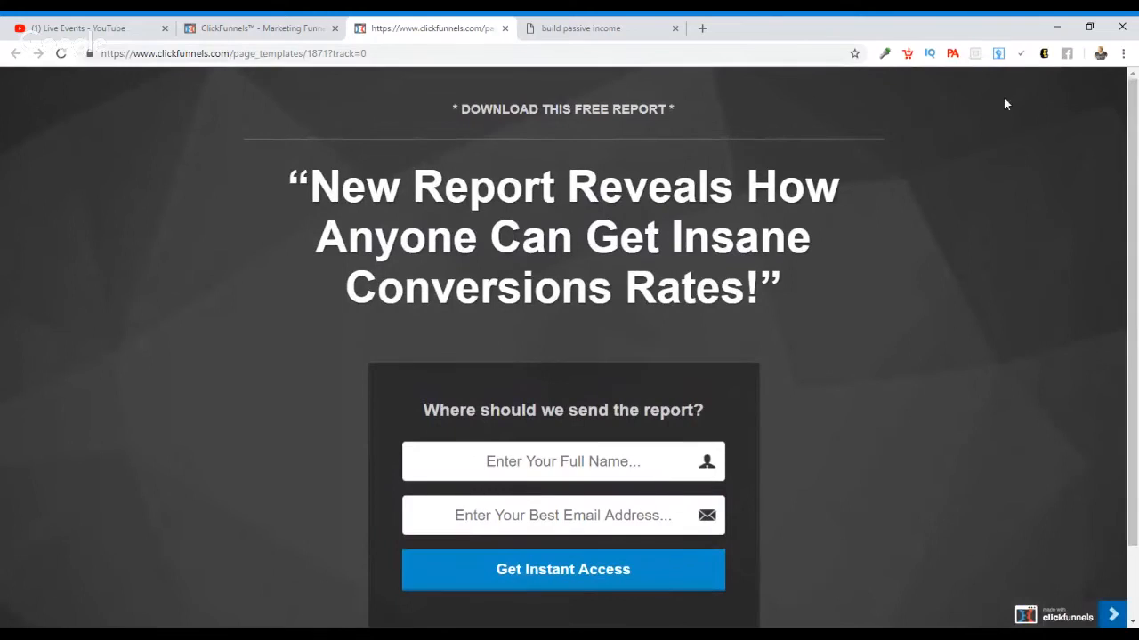
{"action": "left_click", "coordinate": [508, 30]}
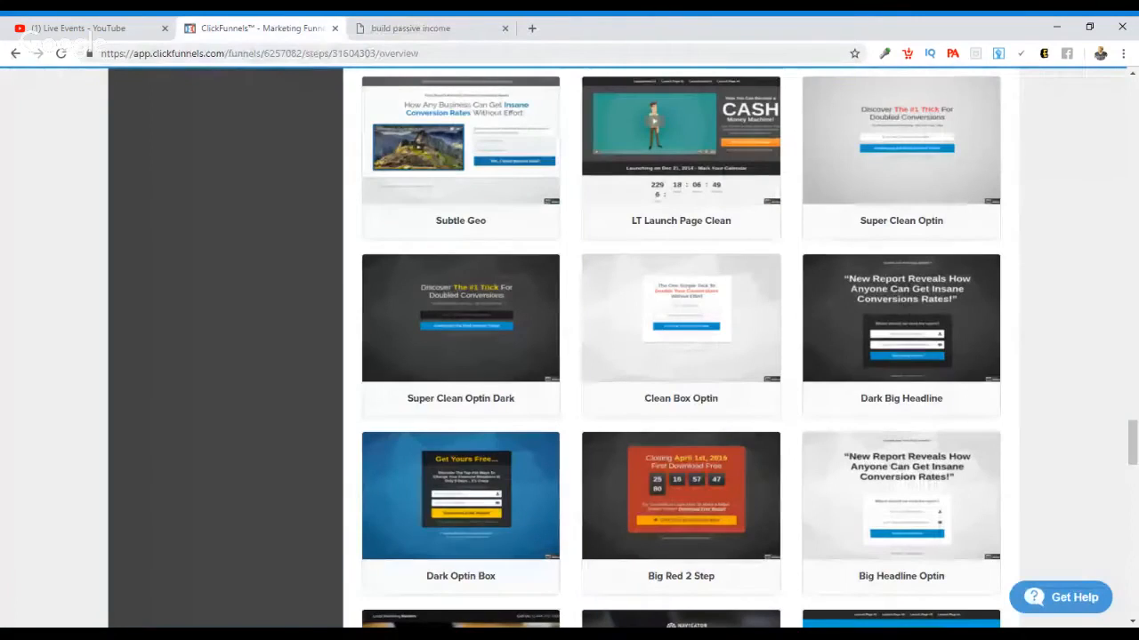
Step: Apply the Dark Big Headline template to the Optin step, view the resulting live page, and close it
{"action": "left_click", "coordinate": [904, 312]}
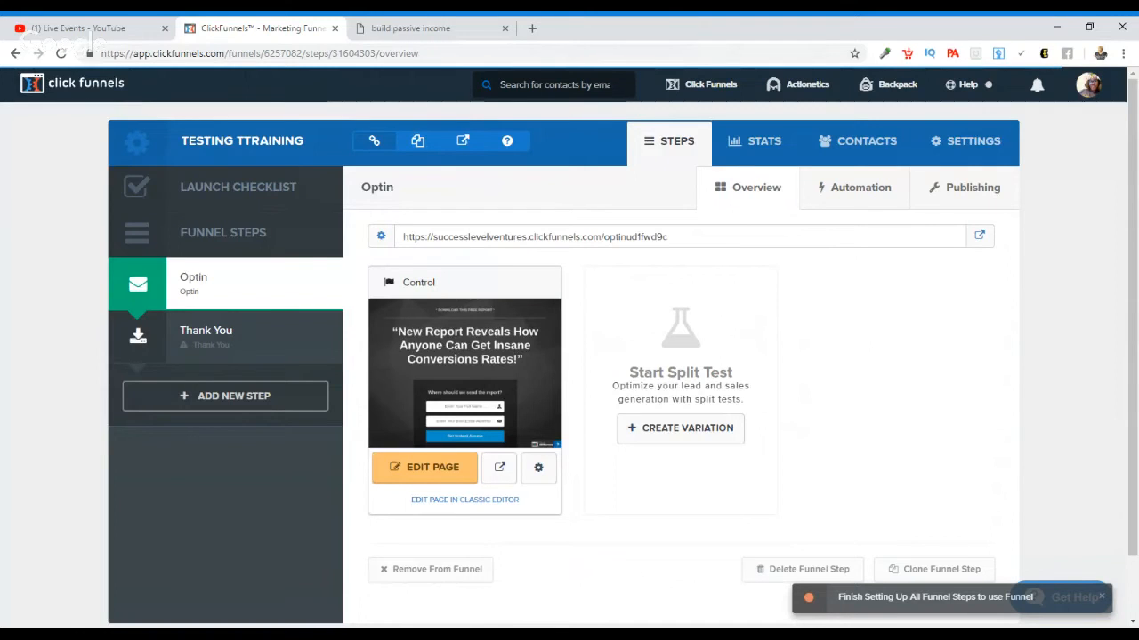
{"action": "left_click", "coordinate": [979, 237]}
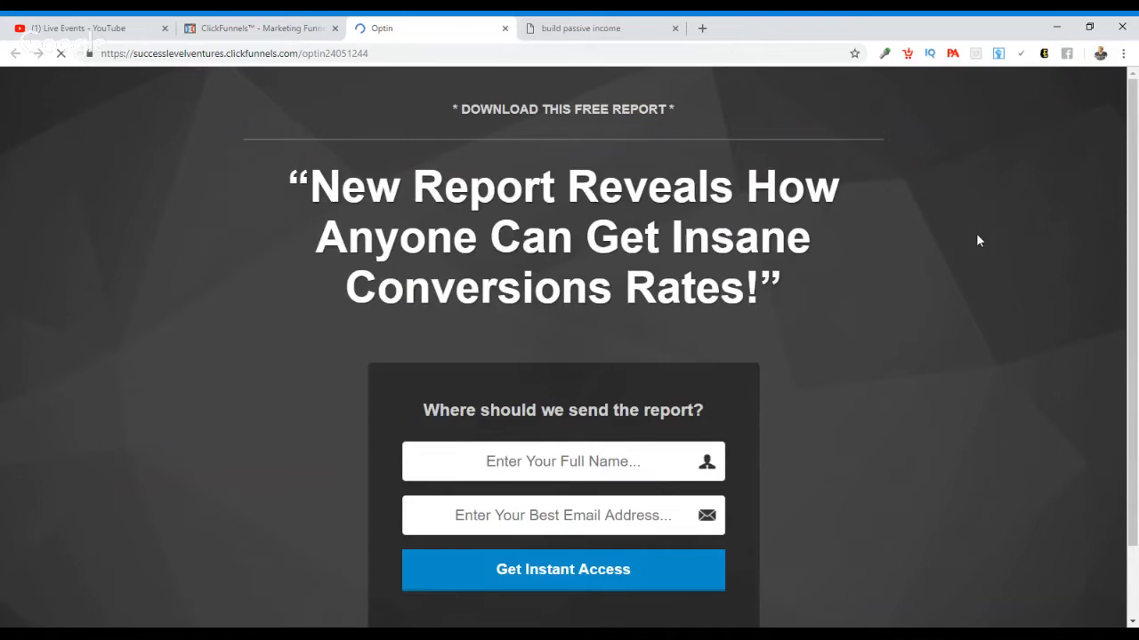
{"action": "mouse_move", "coordinate": [1134, 164]}
{"action": "left_mouse_down"}
{"action": "mouse_move", "coordinate": [1137, 234]}
{"action": "mouse_move", "coordinate": [1136, 150]}
{"action": "left_mouse_up"}
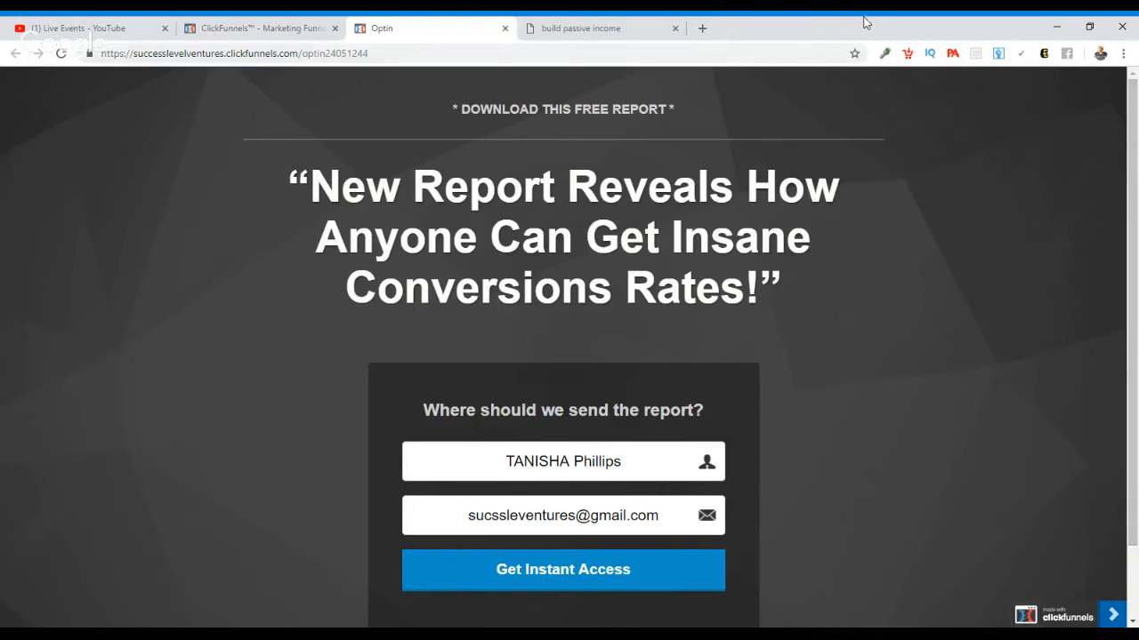
{"action": "left_click", "coordinate": [504, 29]}
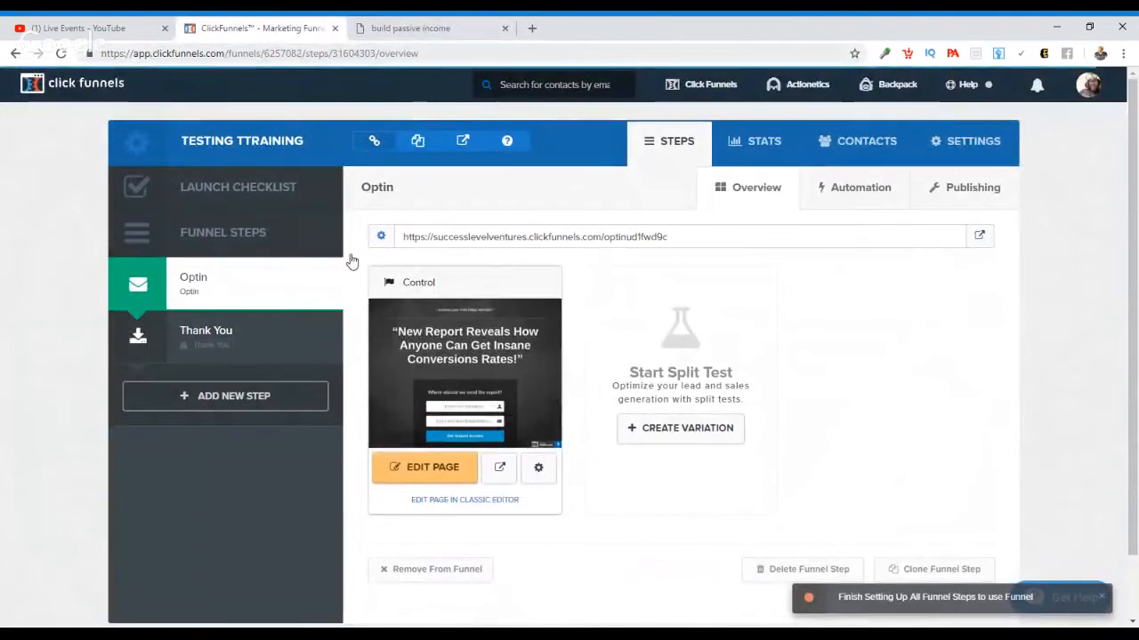
Step: Open the Optin page for editing and clear the "* DOWNLOAD THIS FREE REPORT *" line above the headline
{"action": "left_click", "coordinate": [438, 469]}
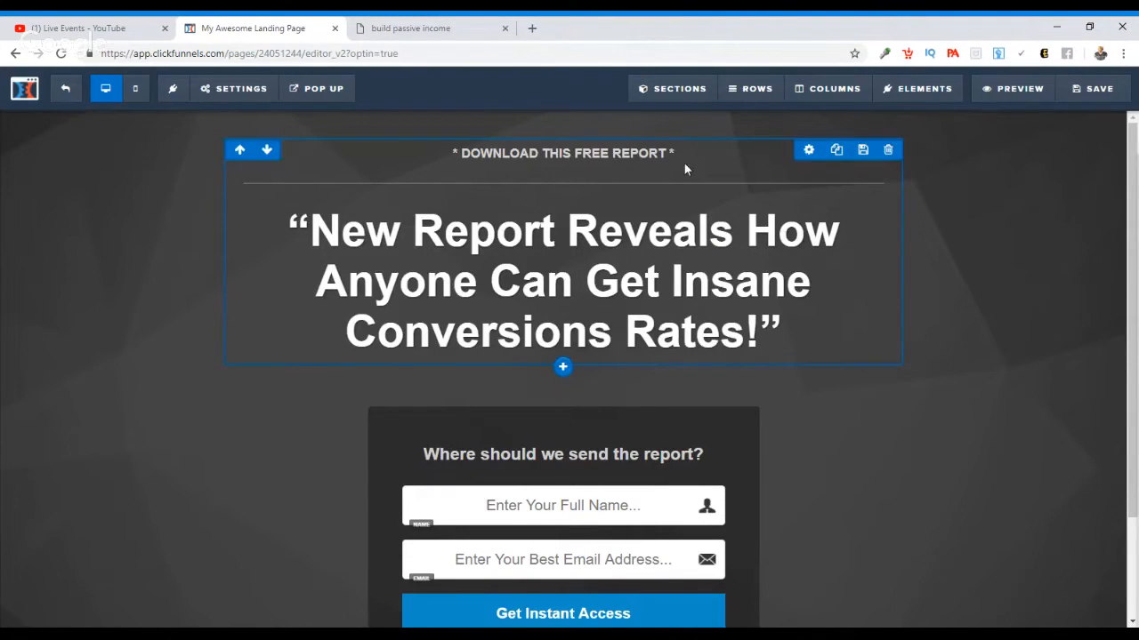
{"action": "left_click", "coordinate": [661, 155]}
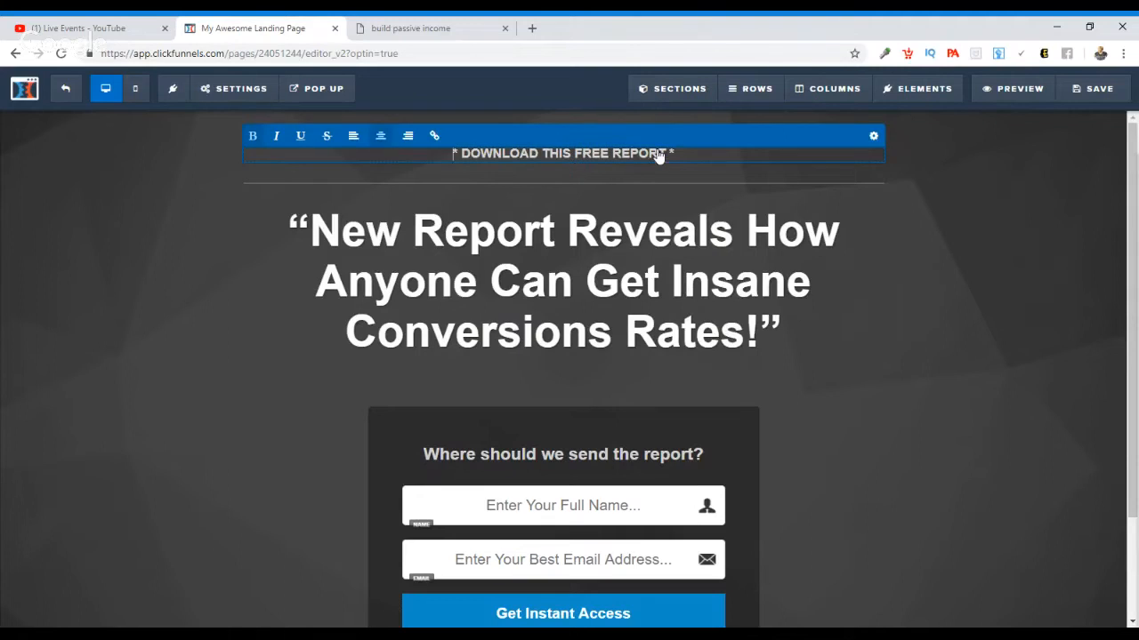
{"action": "key", "text": "BackSpace"}
{"action": "key", "text": "BackSpace"}
{"action": "key", "text": "BackSpace"}
{"action": "key", "text": "BackSpace"}
{"action": "key", "text": "BackSpace"}
{"action": "key", "text": "BackSpace"}
{"action": "key", "text": "BackSpace"}
{"action": "key", "text": "BackSpace"}
{"action": "key", "text": "BackSpace"}
{"action": "key", "text": "BackSpace"}
{"action": "key", "text": "BackSpace"}
{"action": "key", "text": "BackSpace"}
{"action": "key", "text": "BackSpace"}
{"action": "key", "text": "BackSpace"}
{"action": "key", "text": "BackSpace"}
{"action": "key", "text": "BackSpace"}
{"action": "key", "text": "BackSpace"}
{"action": "key", "text": "BackSpace"}
{"action": "key", "text": "BackSpace"}
{"action": "key", "text": "BackSpace"}
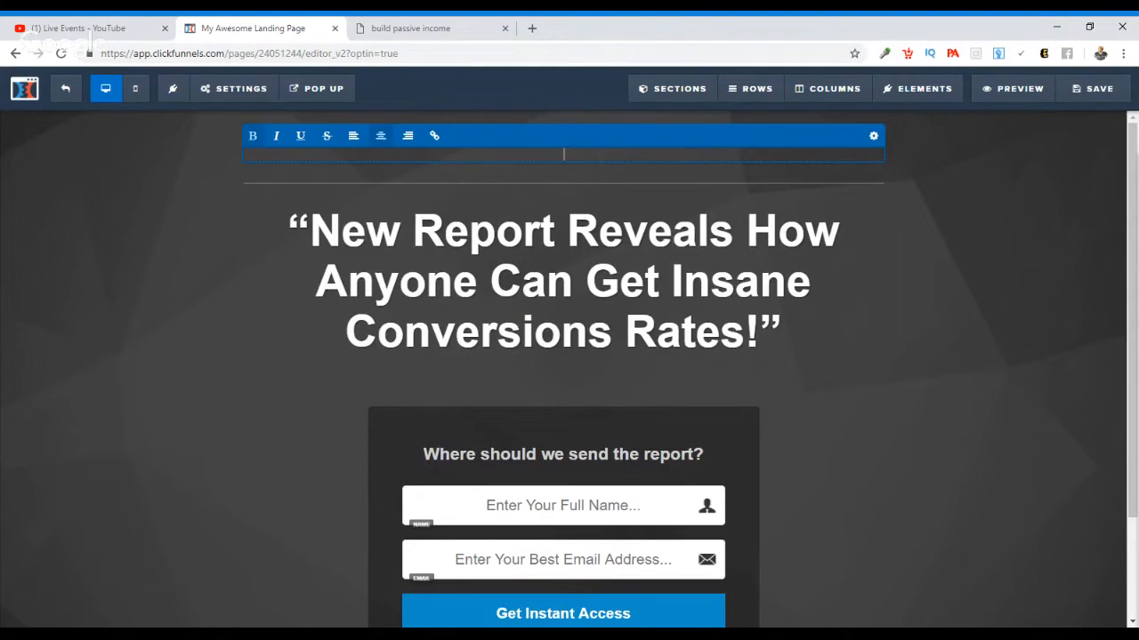
{"action": "left_click", "coordinate": [976, 282]}
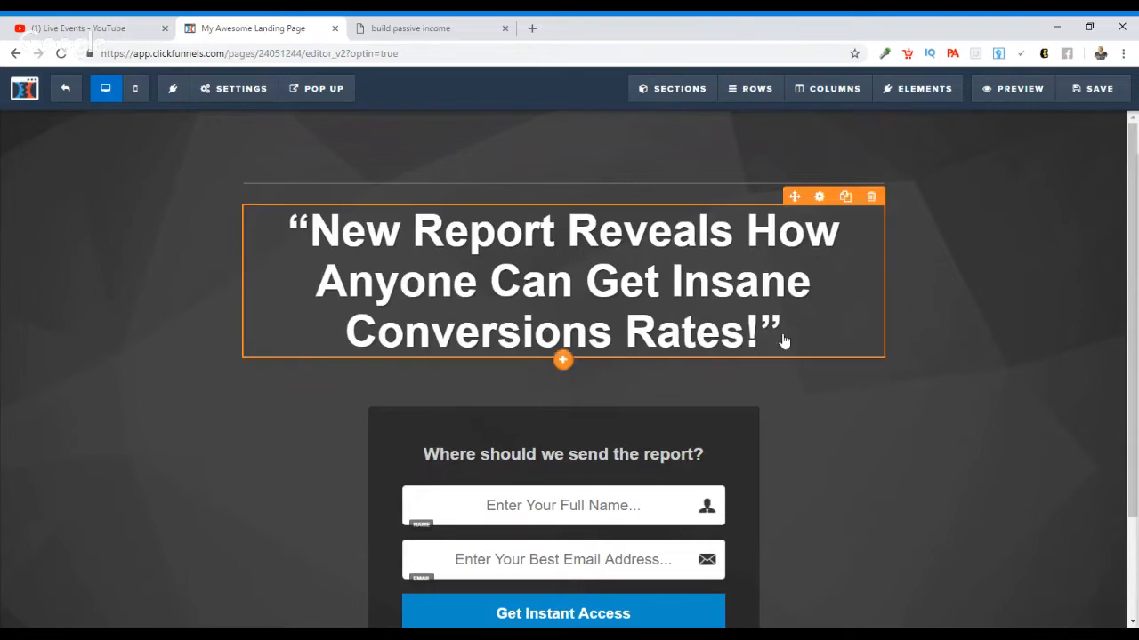
Step: Check the example passive income opt-in page, then clear all the placeholder headline text on the landing page being edited
{"action": "left_click", "coordinate": [418, 27]}
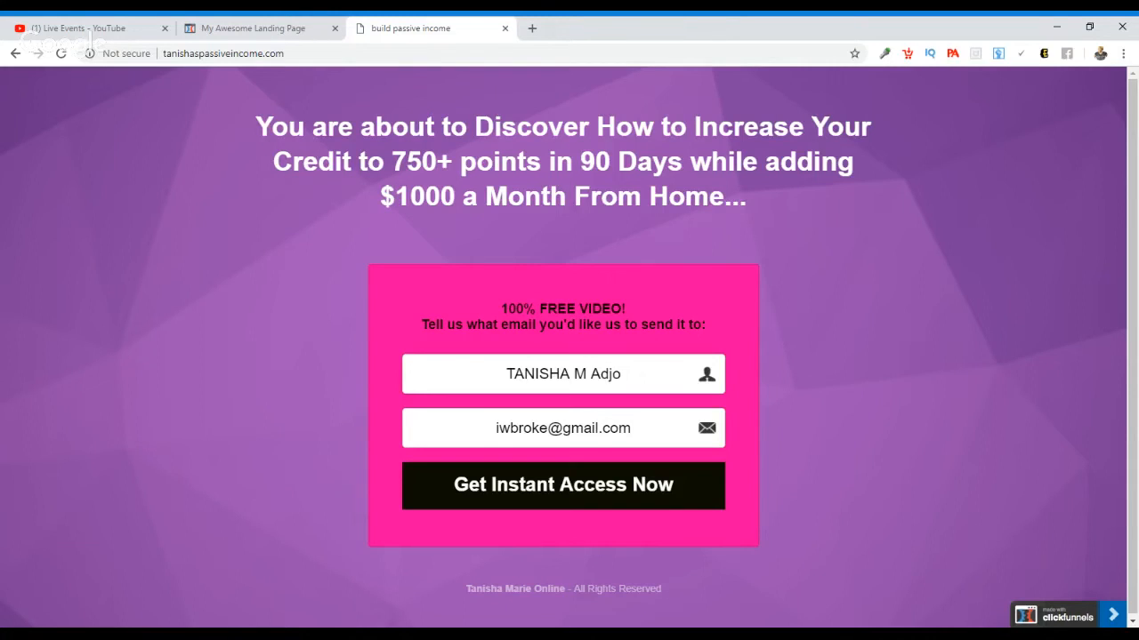
{"action": "left_click", "coordinate": [257, 28]}
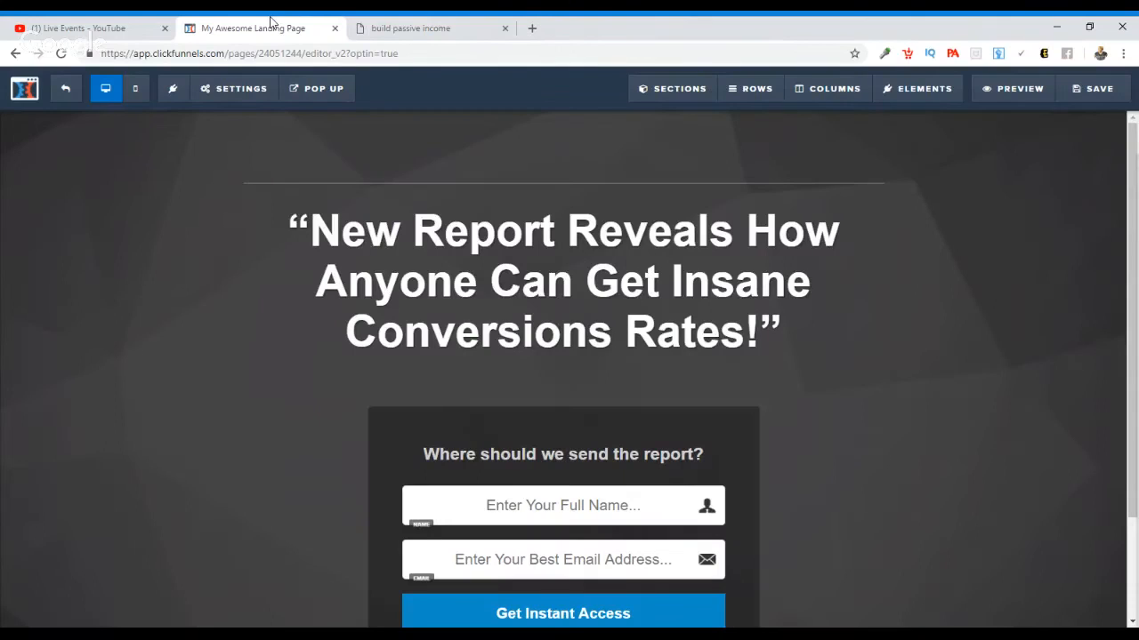
{"action": "left_click", "coordinate": [783, 327]}
{"action": "key", "text": "BackSpace"}
{"action": "key", "text": "BackSpace"}
{"action": "key", "text": "BackSpace"}
{"action": "key", "text": "BackSpace"}
{"action": "key", "text": "BackSpace"}
{"action": "key", "text": "BackSpace"}
{"action": "key", "text": "BackSpace"}
{"action": "key", "text": "BackSpace"}
{"action": "key", "text": "BackSpace"}
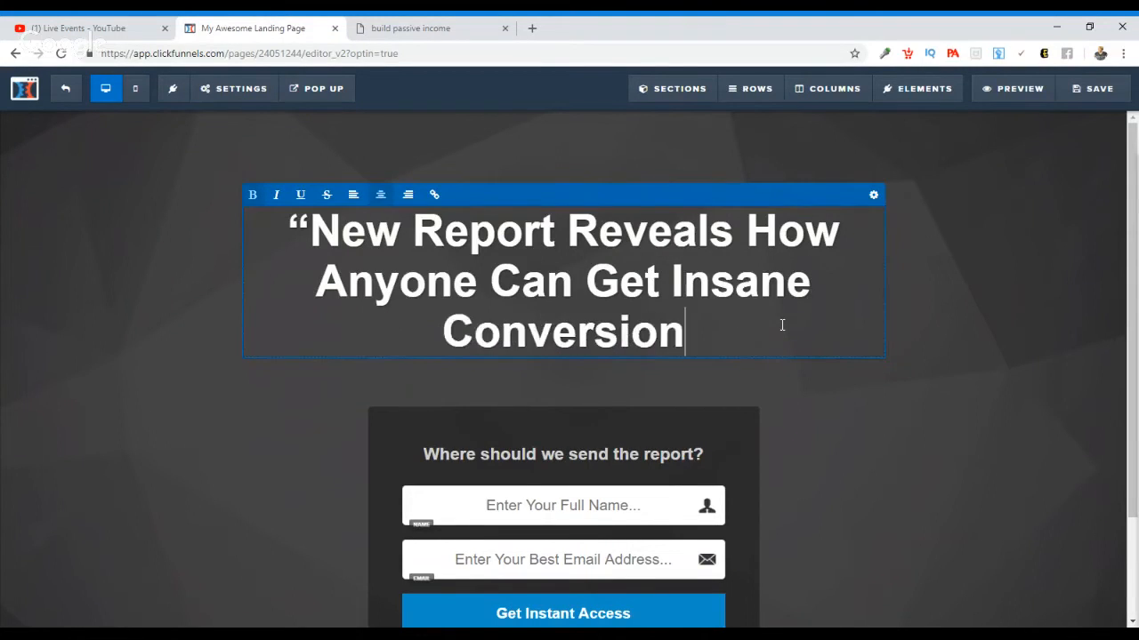
{"action": "key", "text": "BackSpace"}
{"action": "key", "text": "BackSpace"}
{"action": "key", "text": "BackSpace"}
{"action": "key", "text": "BackSpace"}
{"action": "key", "text": "BackSpace"}
{"action": "key", "text": "BackSpace"}
{"action": "key", "text": "BackSpace"}
{"action": "key", "text": "BackSpace"}
{"action": "key", "text": "BackSpace"}
{"action": "key", "text": "BackSpace"}
{"action": "key", "text": "BackSpace"}
{"action": "key", "text": "BackSpace"}
{"action": "key", "text": "BackSpace"}
{"action": "key", "text": "BackSpace"}
{"action": "key", "text": "BackSpace"}
{"action": "key", "text": "BackSpace"}
{"action": "key", "text": "BackSpace"}
{"action": "key", "text": "BackSpace"}
{"action": "key", "text": "BackSpace"}
{"action": "key", "text": "BackSpace"}
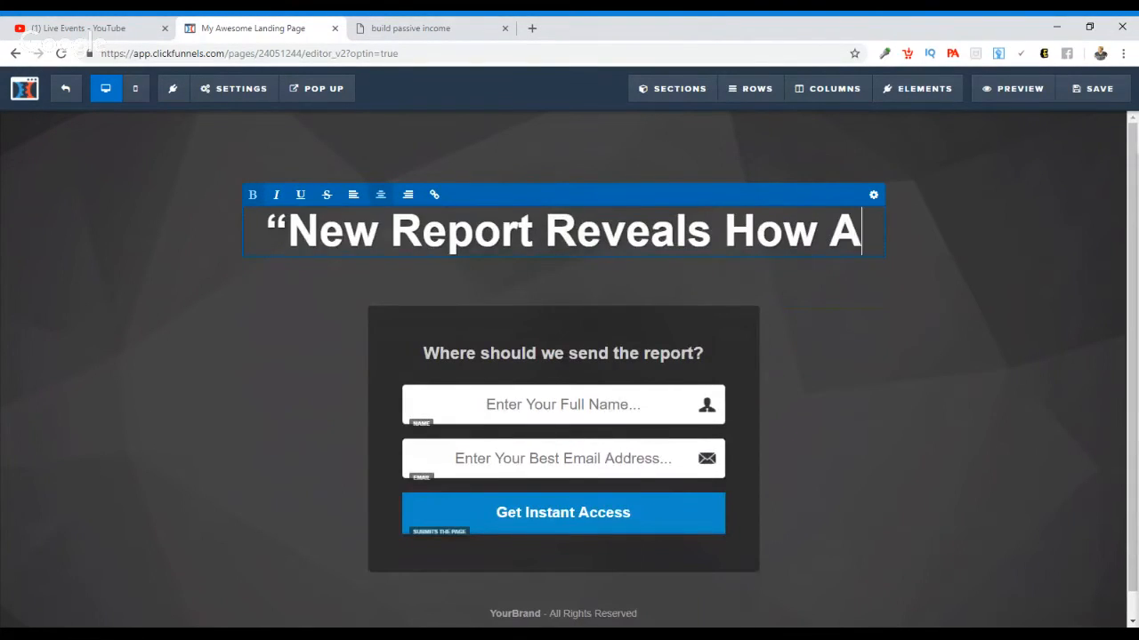
{"action": "key", "text": "BackSpace"}
{"action": "key", "text": "BackSpace"}
{"action": "key", "text": "BackSpace"}
{"action": "key", "text": "BackSpace"}
{"action": "key", "text": "BackSpace"}
{"action": "key", "text": "BackSpace"}
{"action": "key", "text": "BackSpace"}
{"action": "key", "text": "BackSpace"}
{"action": "key", "text": "BackSpace"}
{"action": "key", "text": "BackSpace"}
{"action": "key", "text": "BackSpace"}
{"action": "key", "text": "BackSpace"}
{"action": "key", "text": "BackSpace"}
{"action": "key", "text": "BackSpace"}
{"action": "key", "text": "BackSpace"}
{"action": "key", "text": "BackSpace"}
{"action": "key", "text": "BackSpace"}
{"action": "key", "text": "BackSpace"}
{"action": "key", "text": "BackSpace"}
{"action": "key", "text": "BackSpace"}
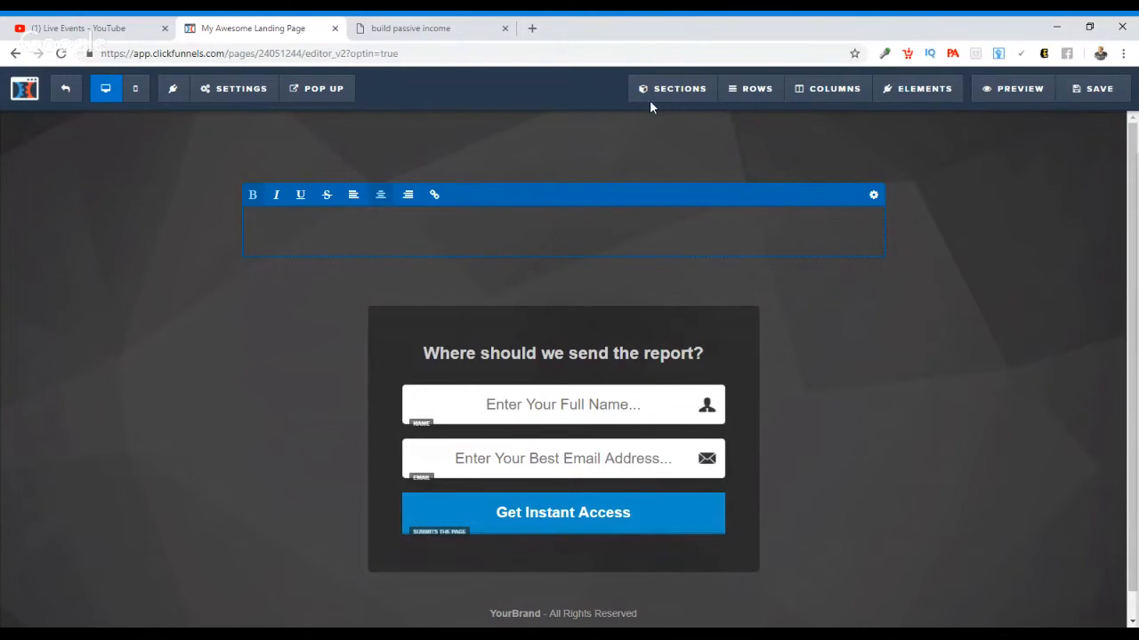
Step: Consult the example page again and write the headline "Free video Reveals How to Earn $1000 a week from home on your Cell Phone"
{"action": "left_click", "coordinate": [449, 27]}
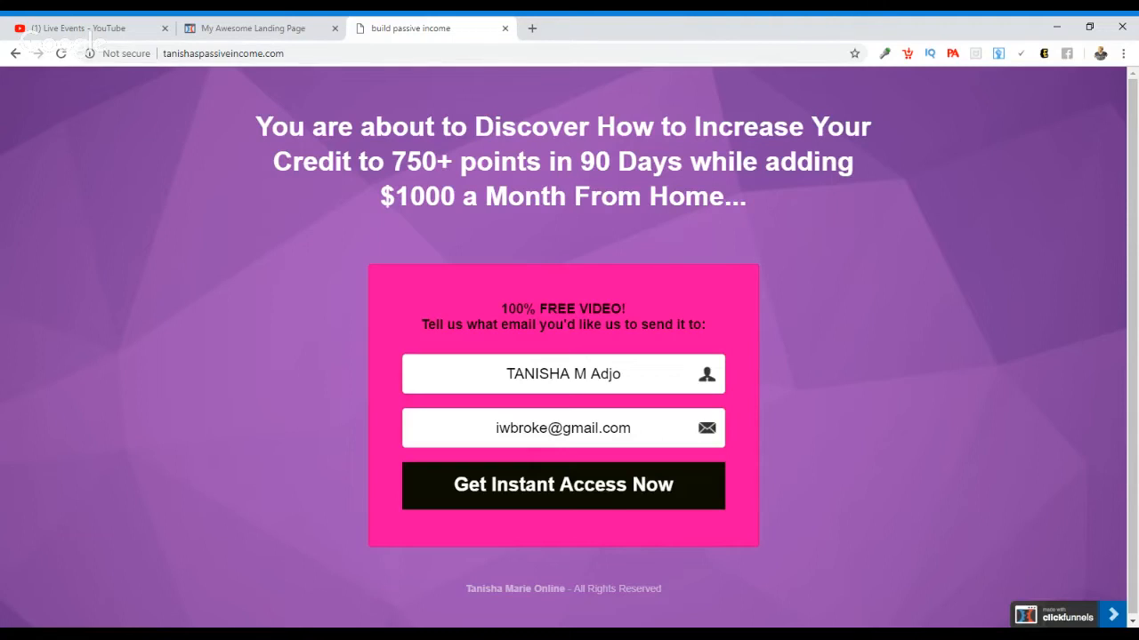
{"action": "left_click", "coordinate": [258, 29]}
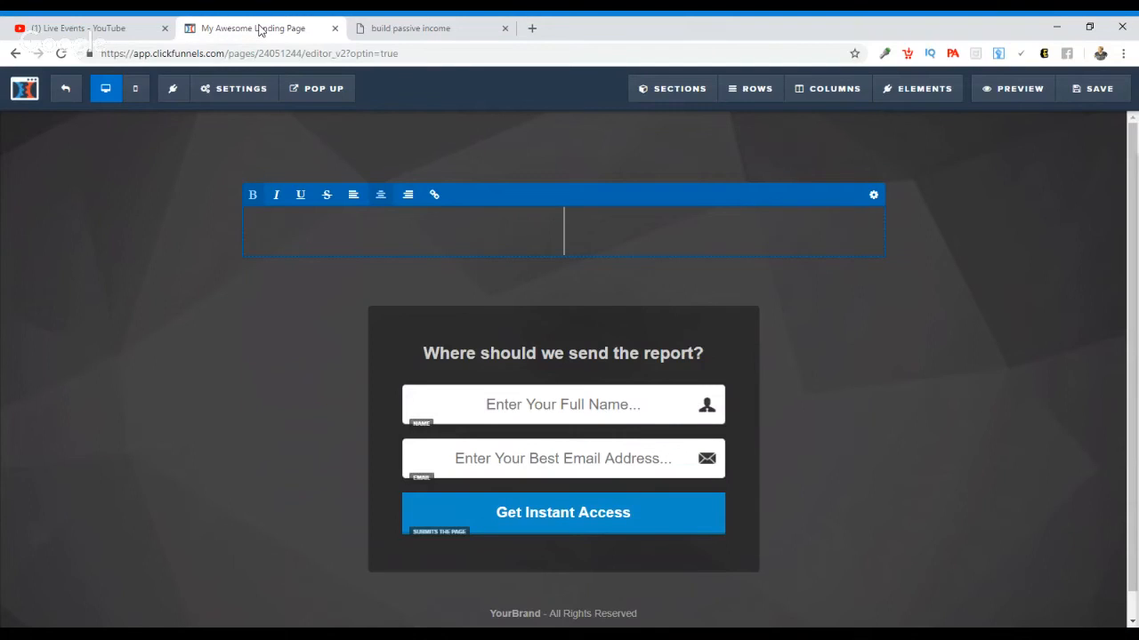
{"action": "type", "text": "Re"}
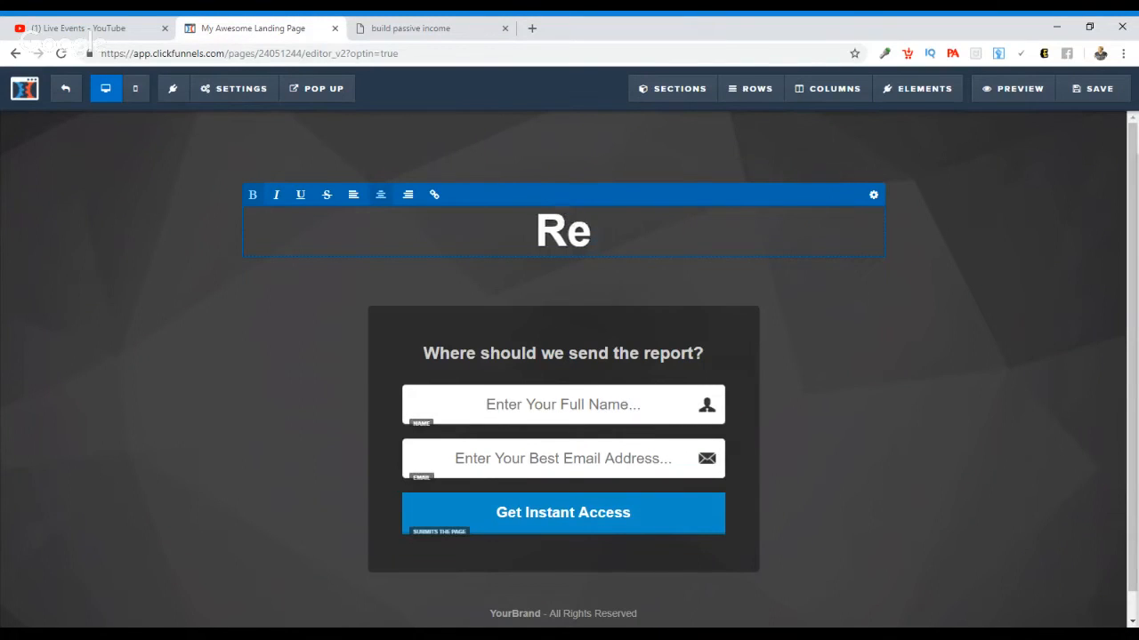
{"action": "key", "text": "BackSpace"}
{"action": "key", "text": "BackSpace"}
{"action": "type", "text": "Fre"}
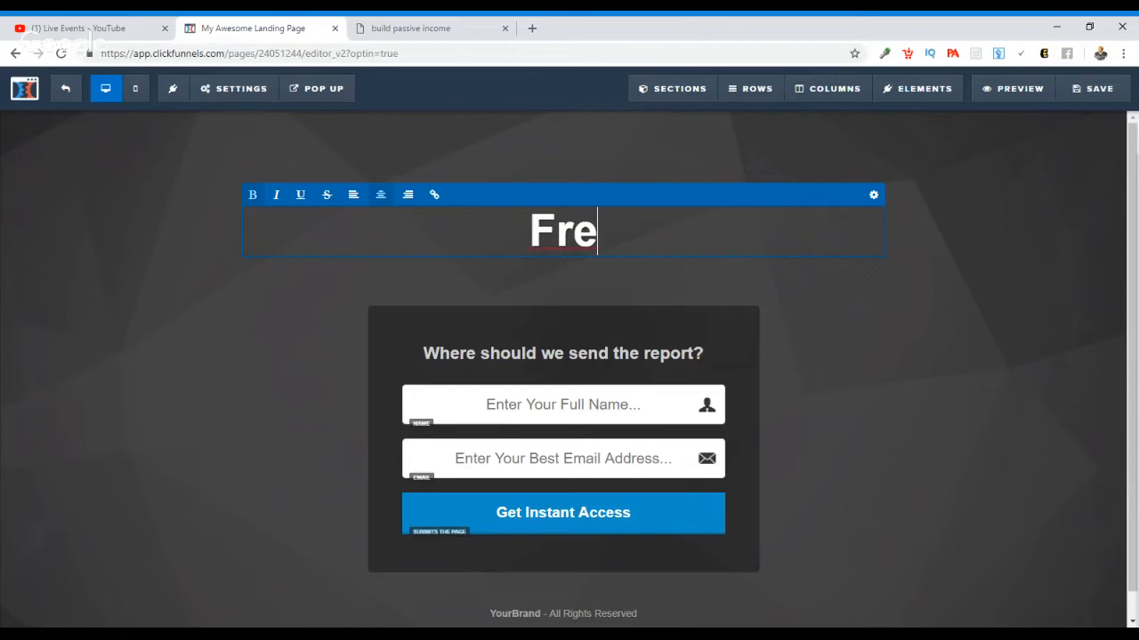
{"action": "type", "text": "e video "}
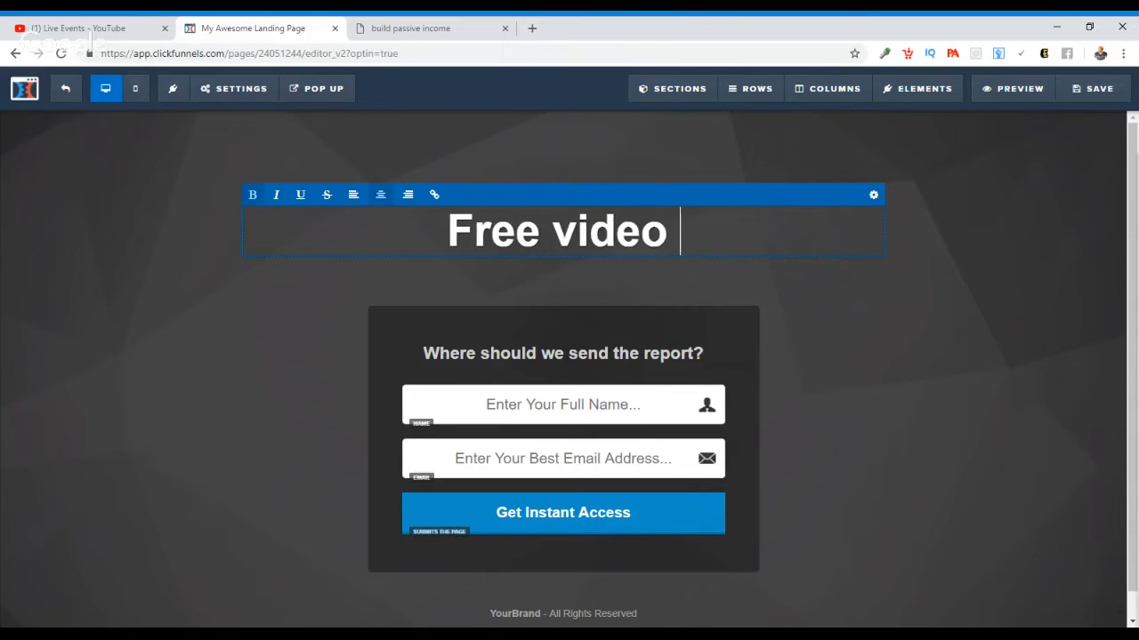
{"action": "type", "text": "Reveals"}
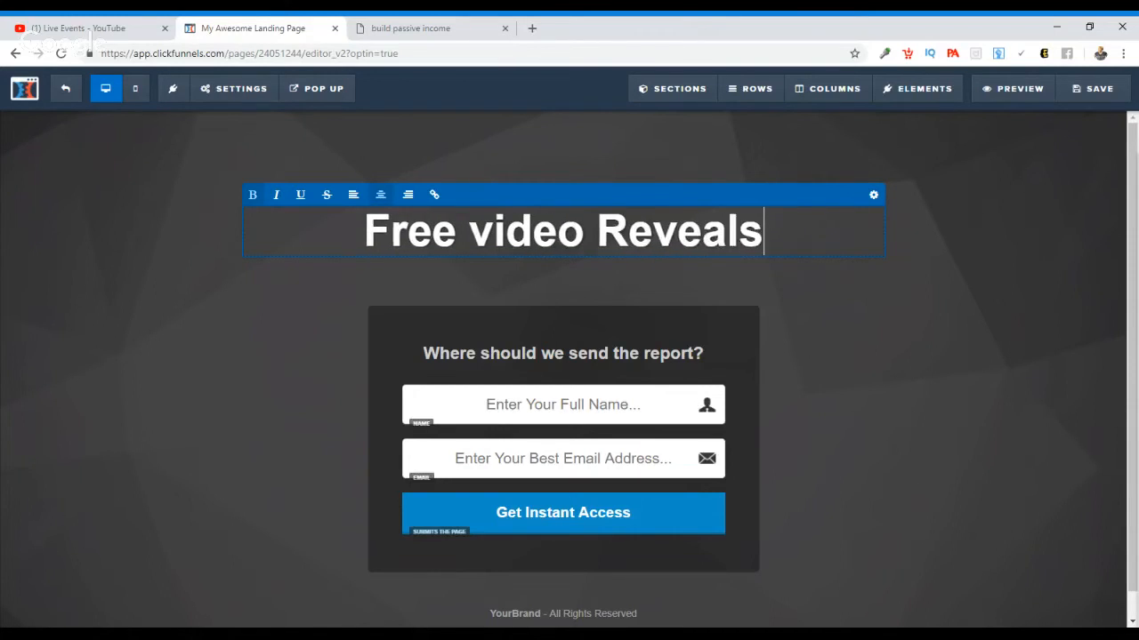
{"action": "type", "text": " How to Ea"}
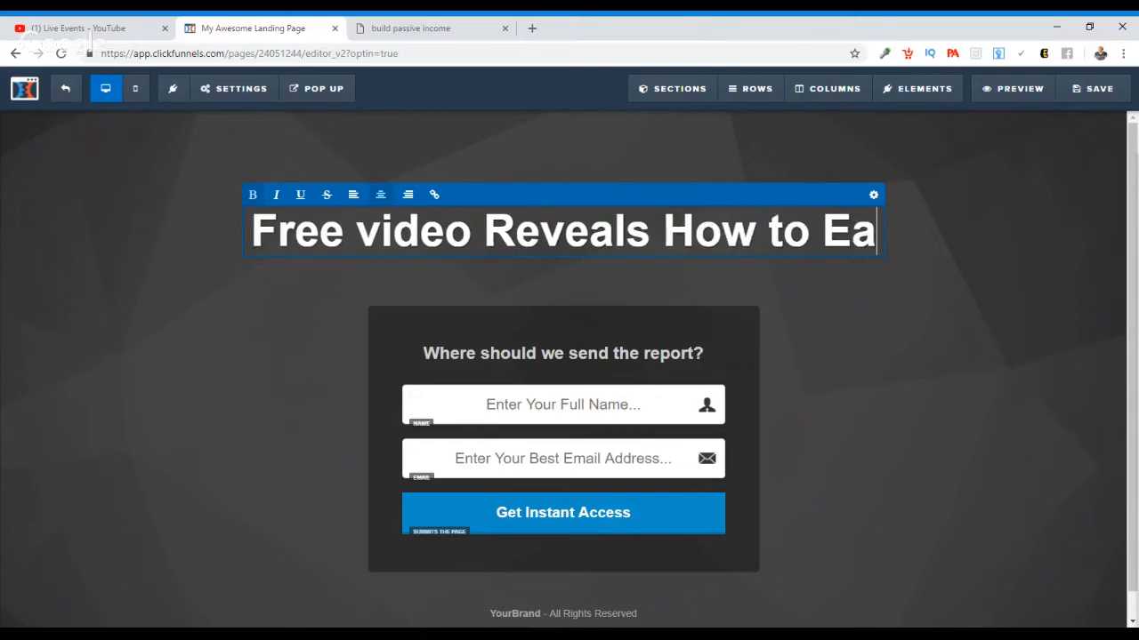
{"action": "type", "text": "rn $1"}
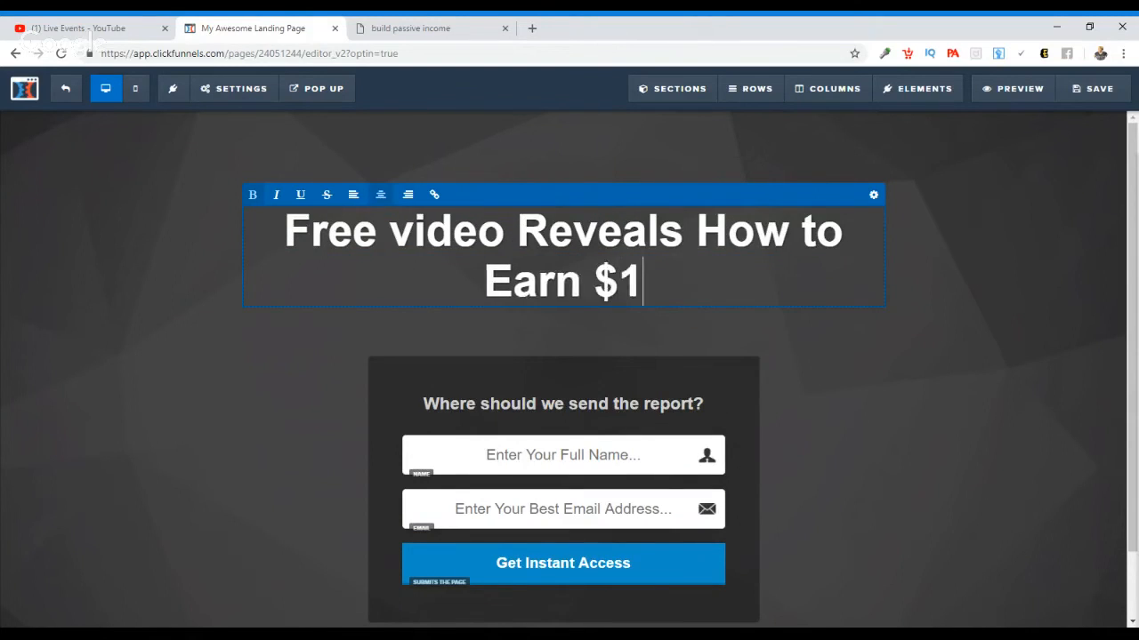
{"action": "type", "text": "000 a wee"}
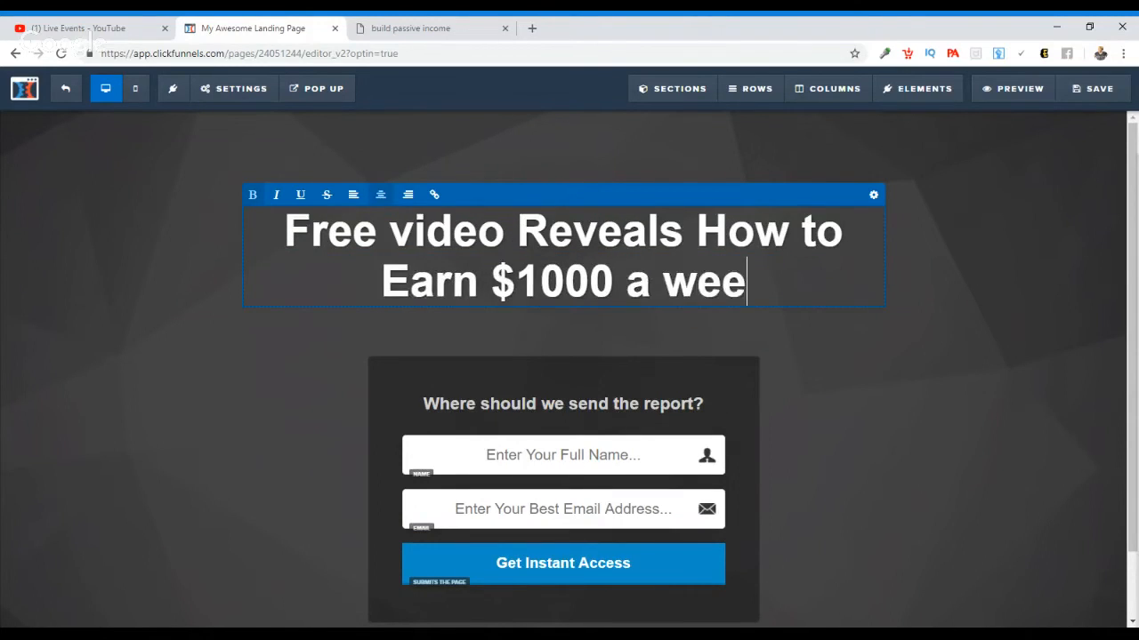
{"action": "type", "text": "k from hom"}
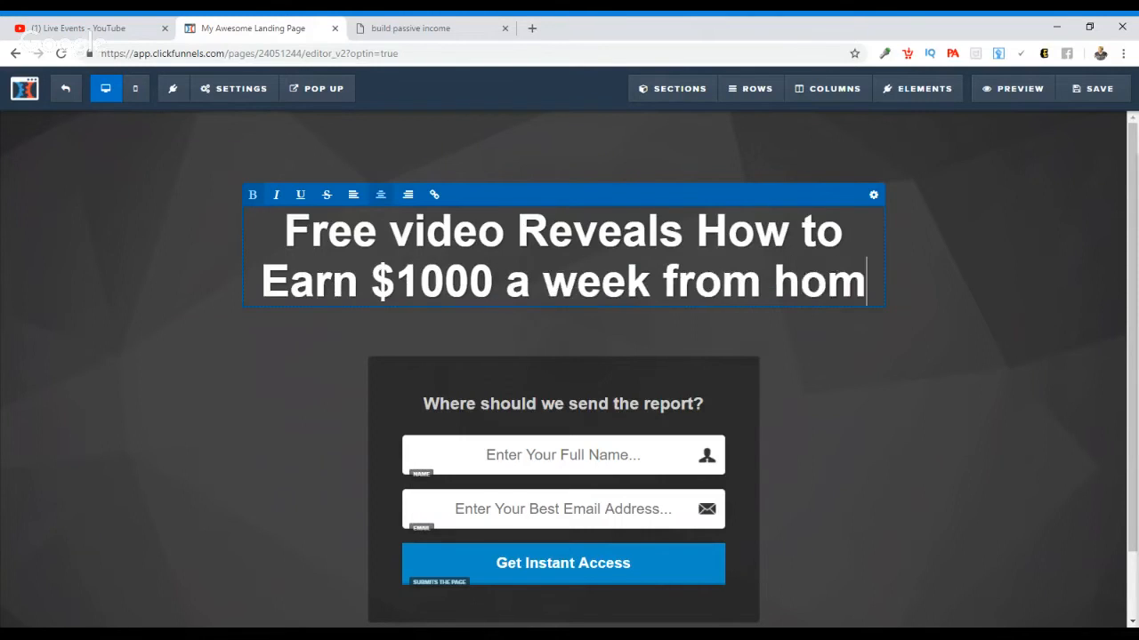
{"action": "type", "text": "e on your "}
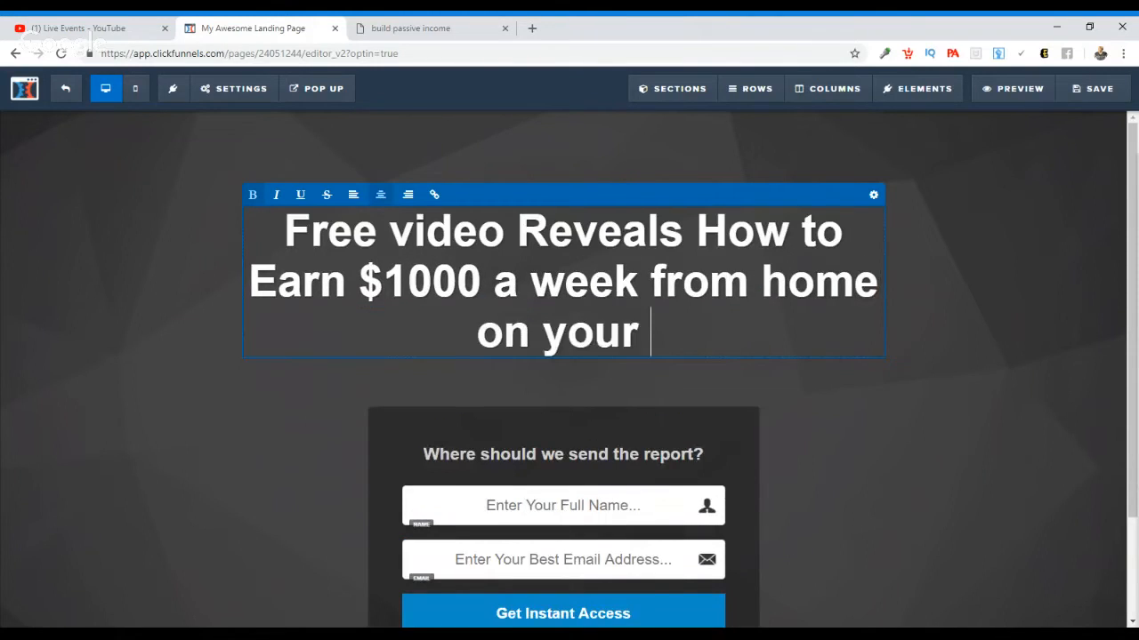
{"action": "type", "text": "Cell Pjone"}
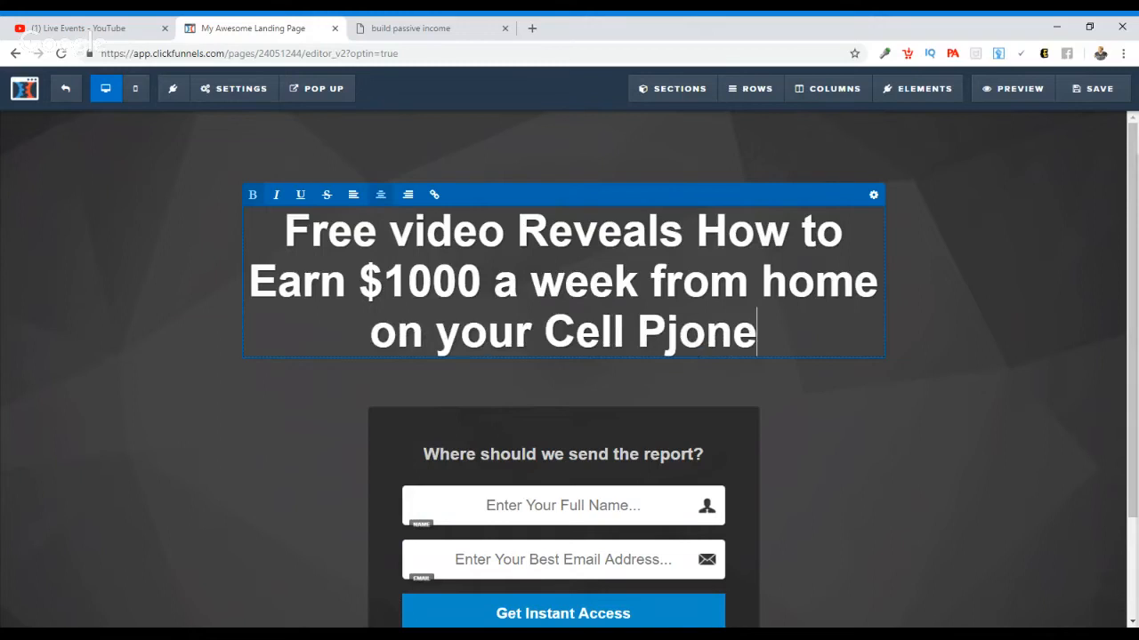
{"action": "key", "text": "BackSpace"}
{"action": "key", "text": "BackSpace"}
{"action": "key", "text": "BackSpace"}
{"action": "key", "text": "BackSpace"}
{"action": "type", "text": "Hone"}
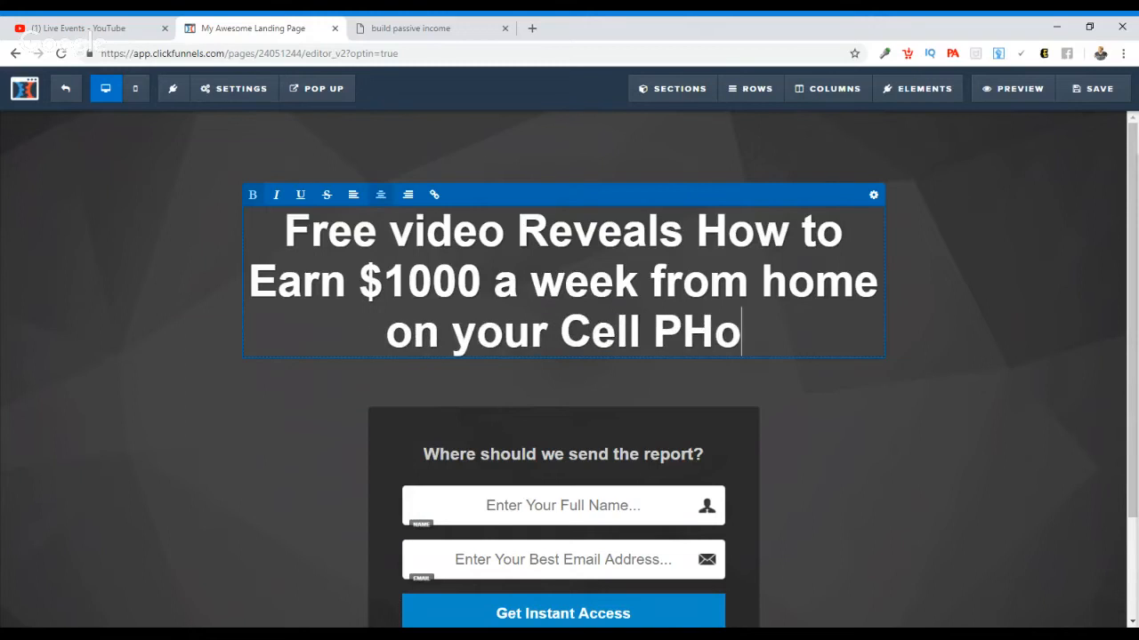
{"action": "key", "text": "BackSpace"}
{"action": "key", "text": "BackSpace"}
{"action": "key", "text": "BackSpace"}
{"action": "key", "text": "BackSpace"}
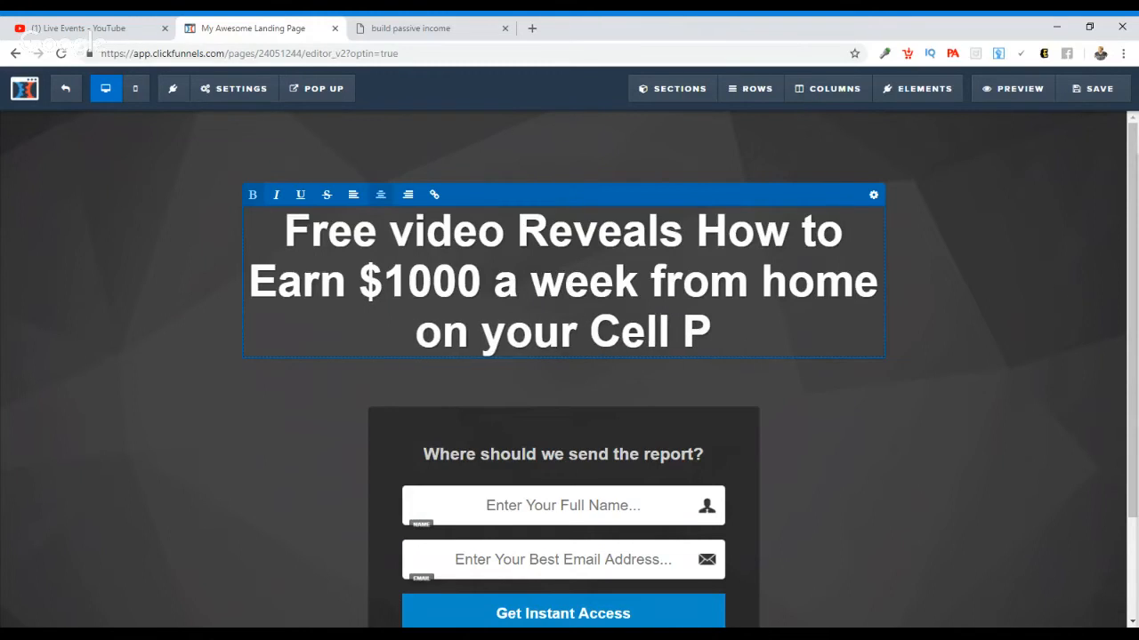
{"action": "type", "text": "home"}
{"action": "key", "text": "BackSpace"}
{"action": "key", "text": "BackSpace"}
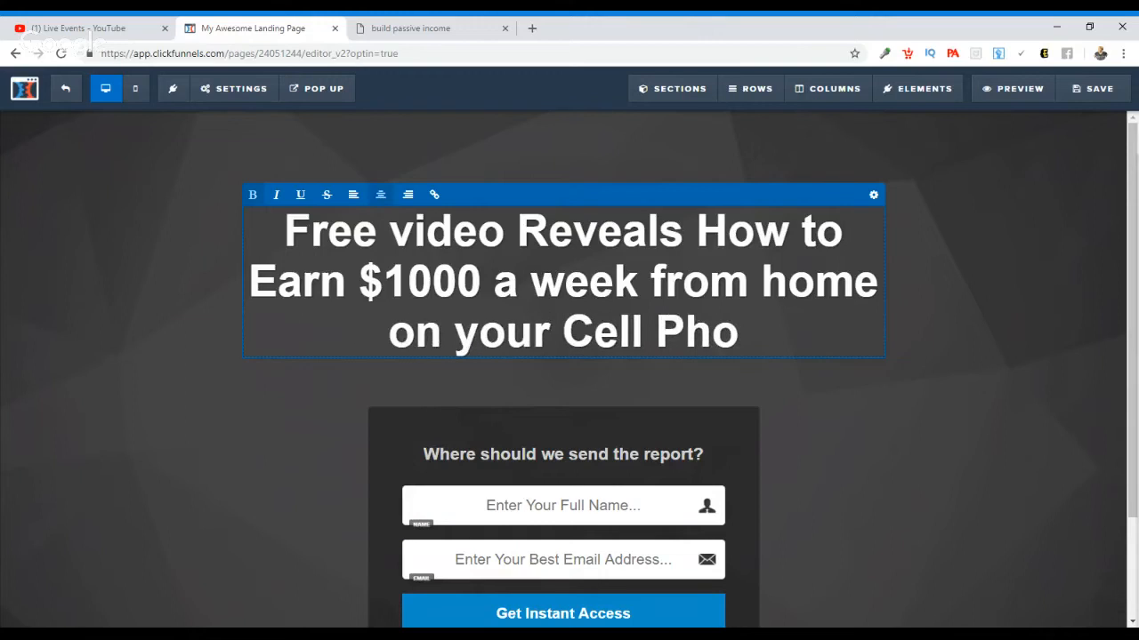
{"action": "type", "text": "ne"}
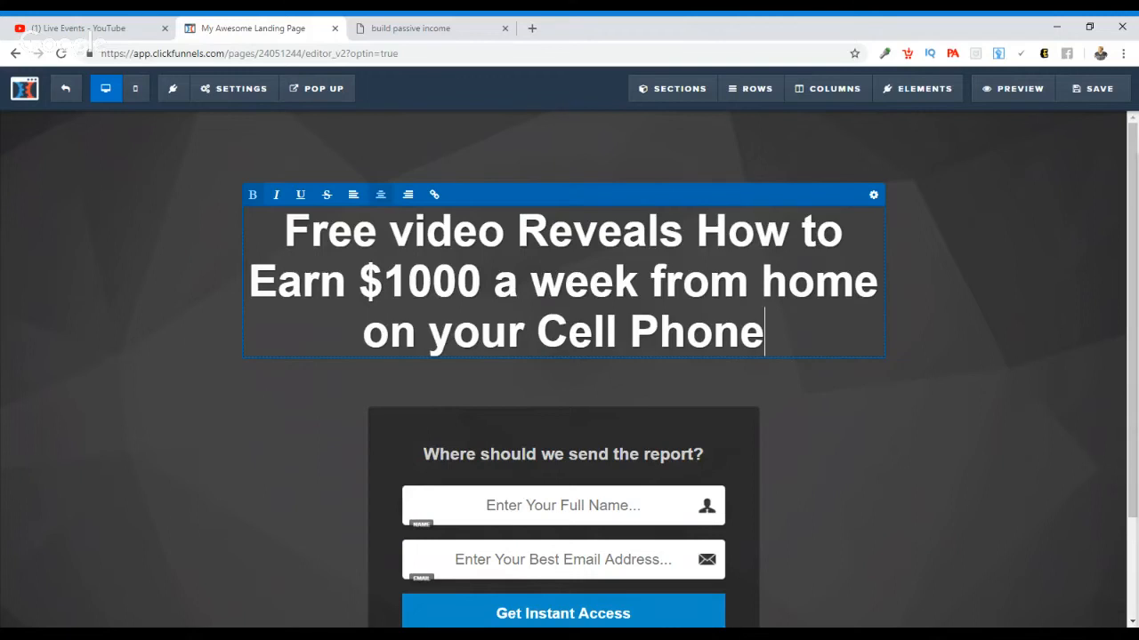
{"action": "left_click", "coordinate": [928, 213]}
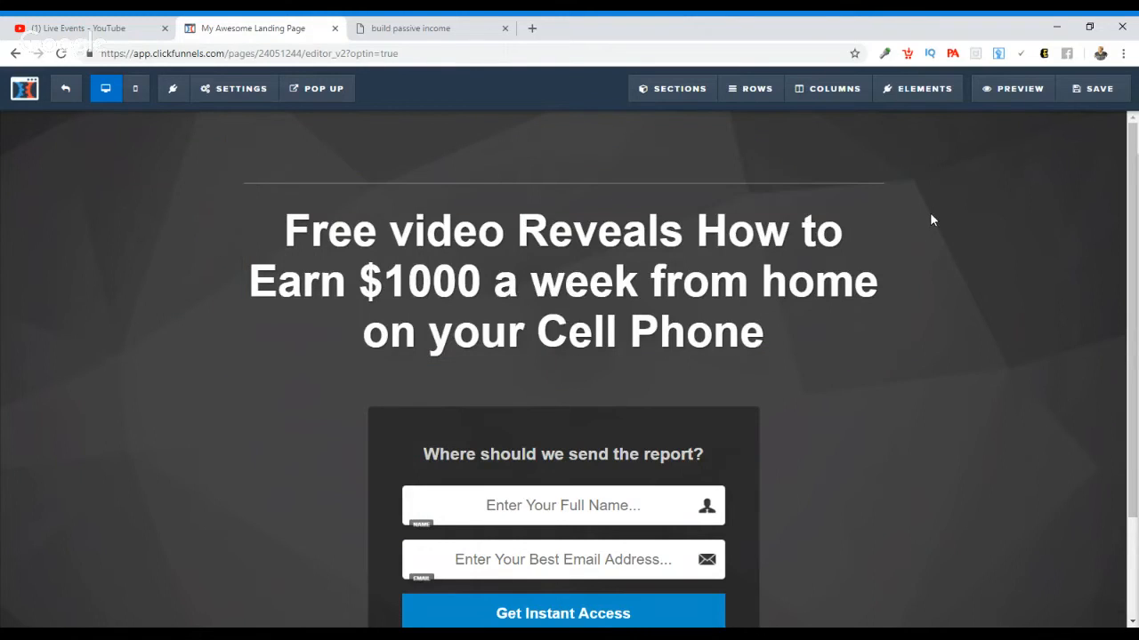
Step: Replace the opt-in form's heading with "Where should I send the Video?"
{"action": "scroll", "coordinate": [1136, 218], "scroll_direction": "down", "scroll_amount": 2}
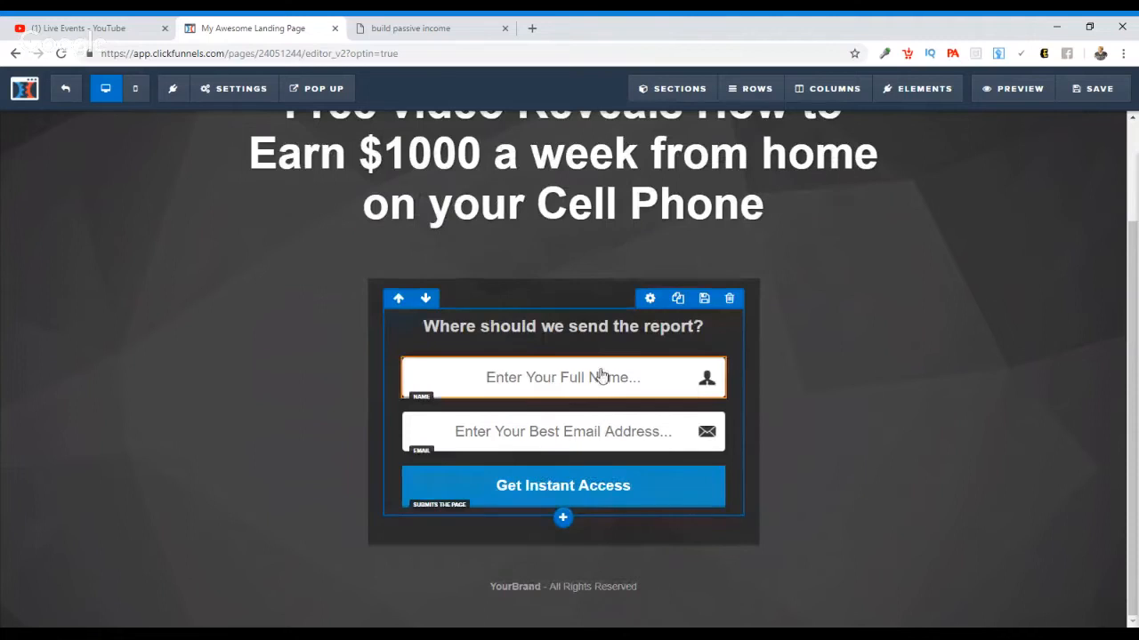
{"action": "triple_click", "coordinate": [604, 331]}
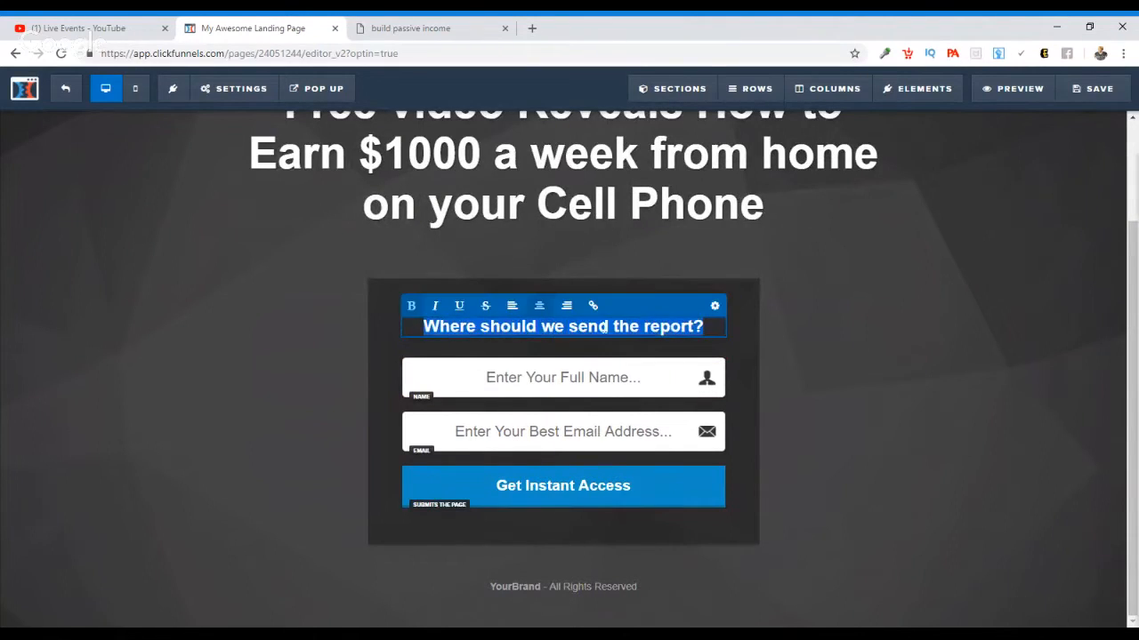
{"action": "type", "text": "W"}
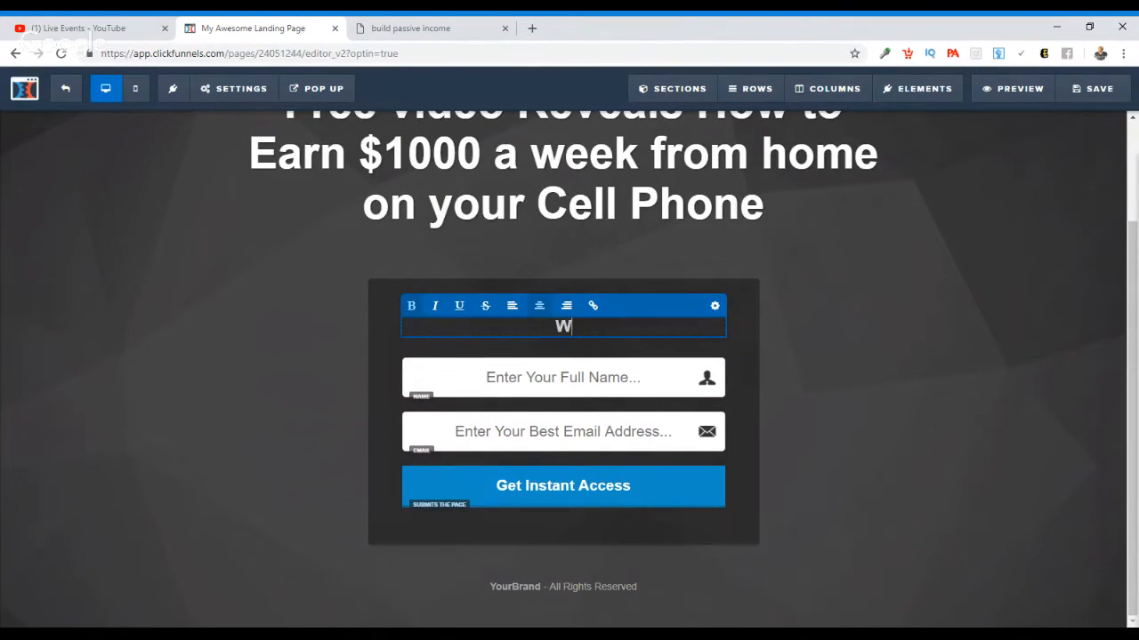
{"action": "type", "text": "here shoild"}
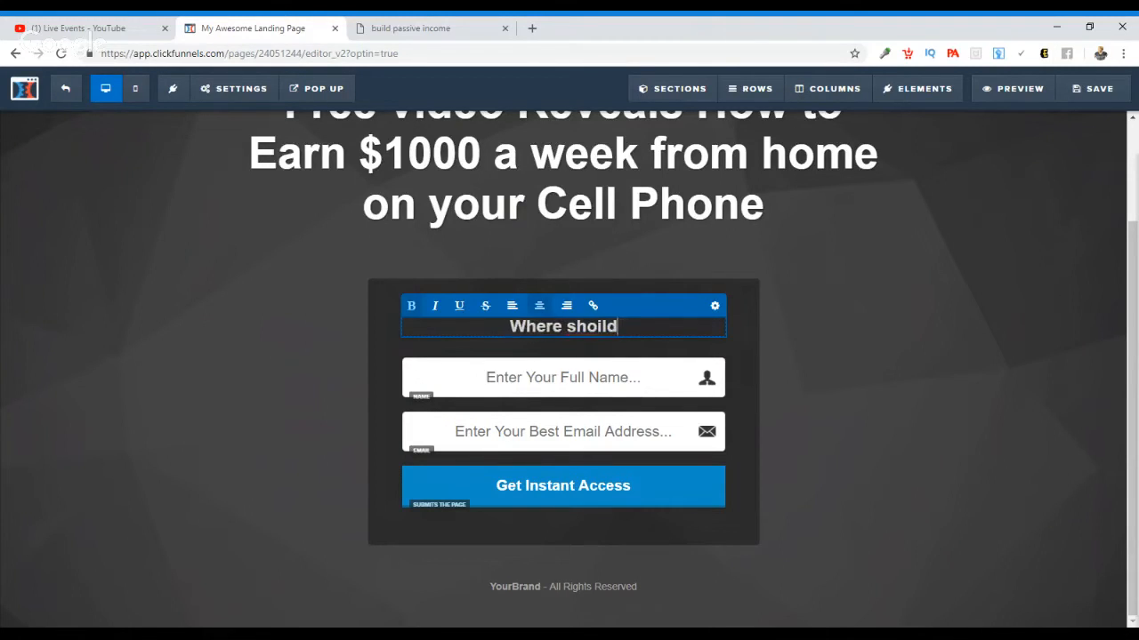
{"action": "key", "text": "BackSpace"}
{"action": "key", "text": "BackSpace"}
{"action": "key", "text": "BackSpace"}
{"action": "type", "text": "uld I"}
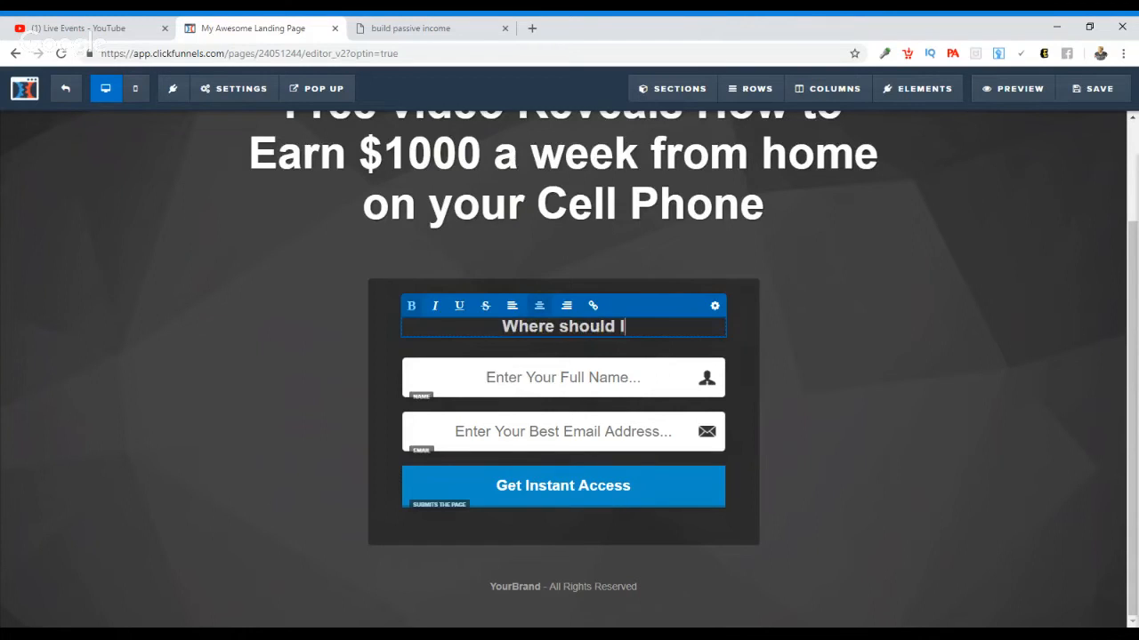
{"action": "type", "text": " sen"}
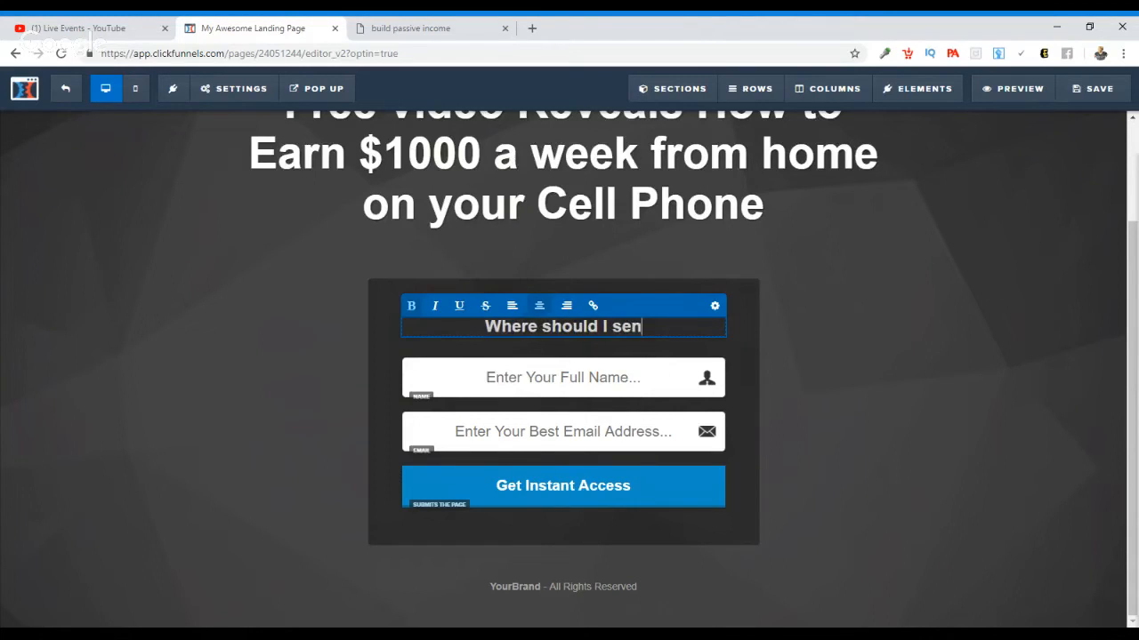
{"action": "type", "text": "d the Vide"}
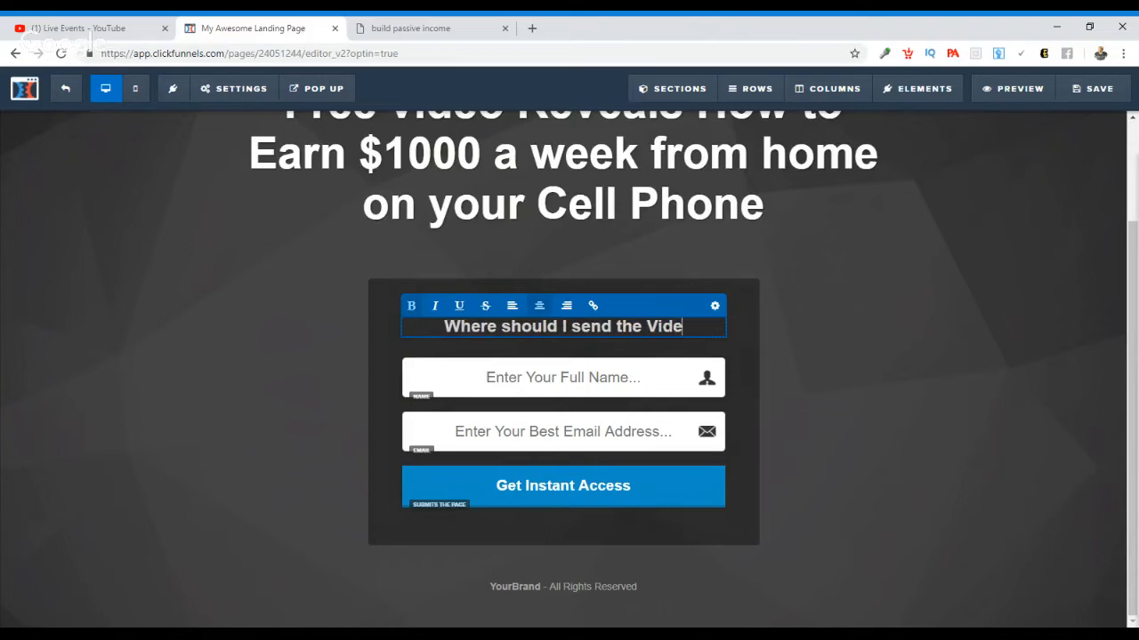
{"action": "type", "text": "o?"}
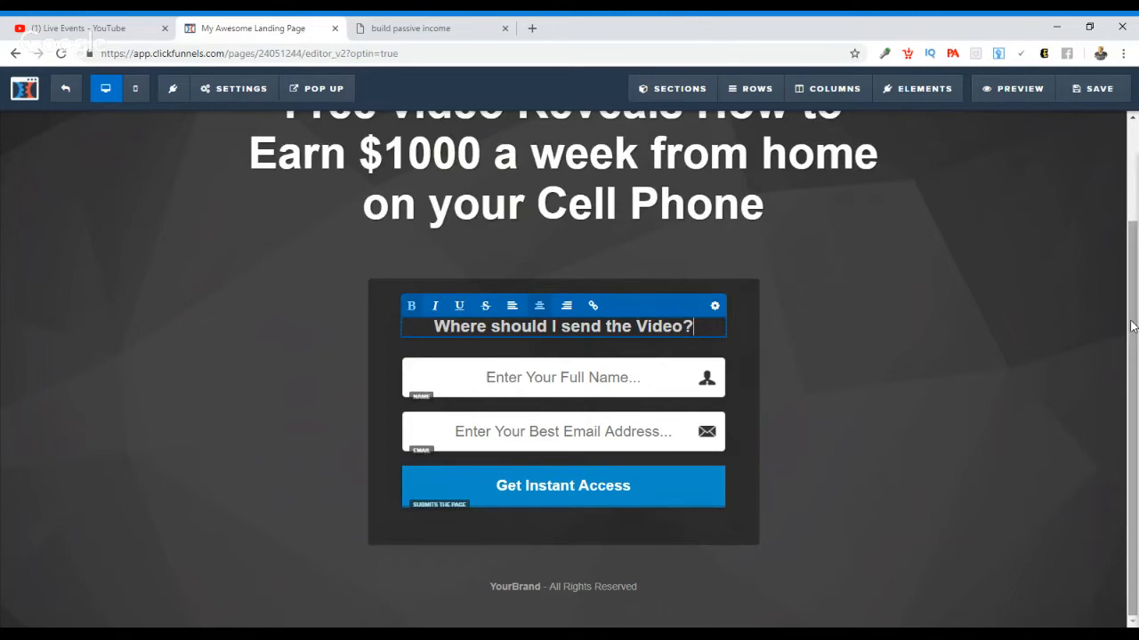
{"action": "left_click", "coordinate": [976, 372]}
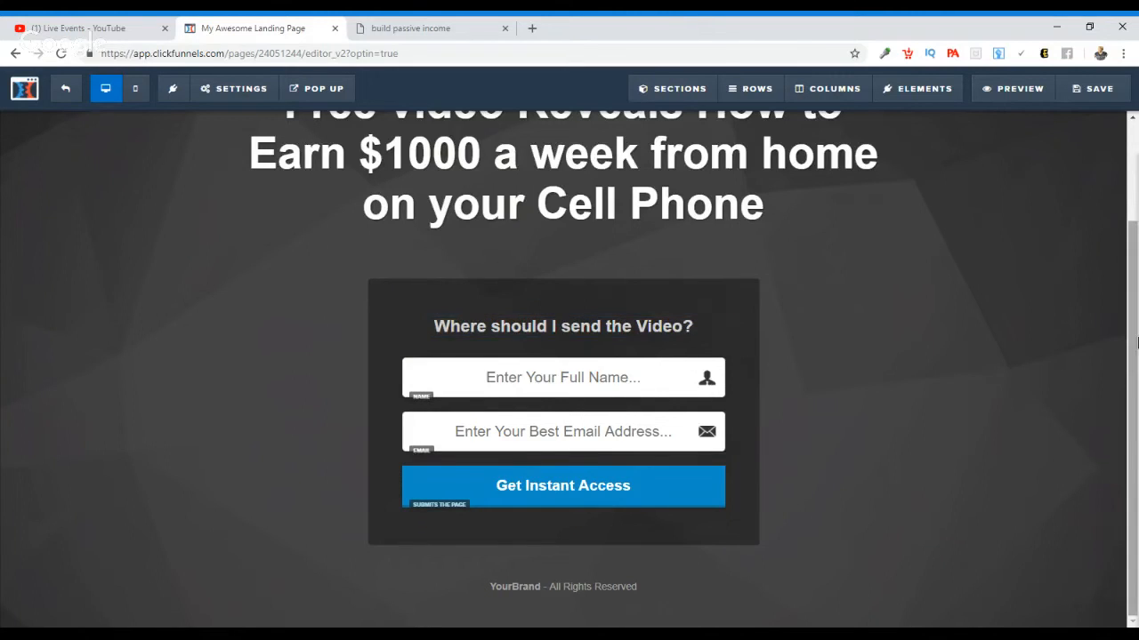
Step: Change the opt-in button's text to "Click Here Now"
{"action": "left_click", "coordinate": [573, 502]}
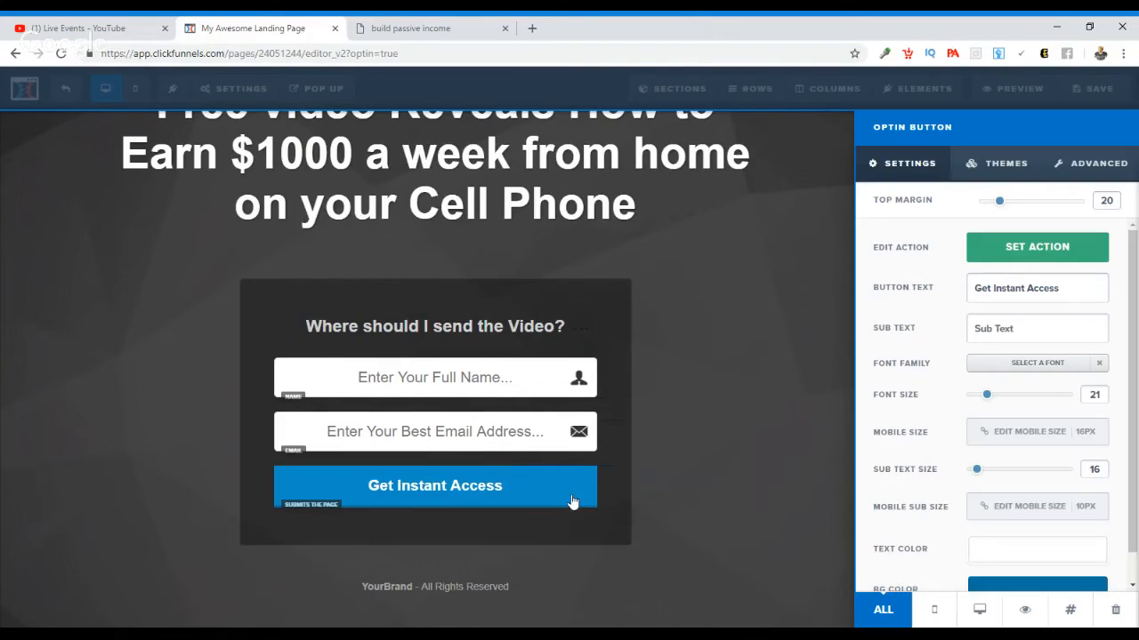
{"action": "triple_click", "coordinate": [1059, 288]}
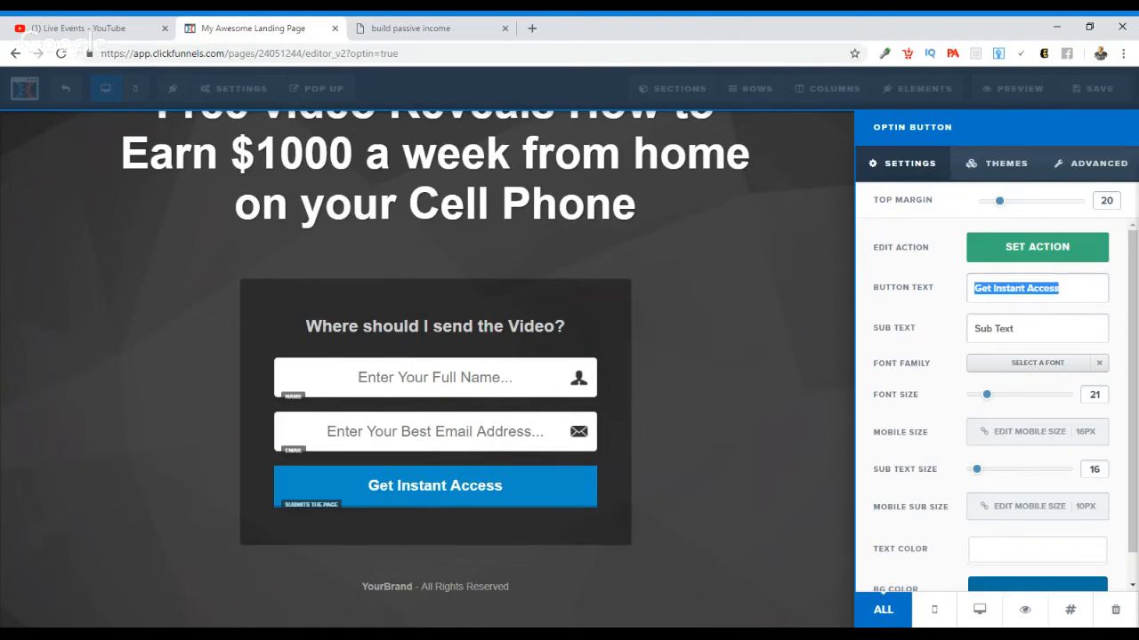
{"action": "type", "text": "Click"}
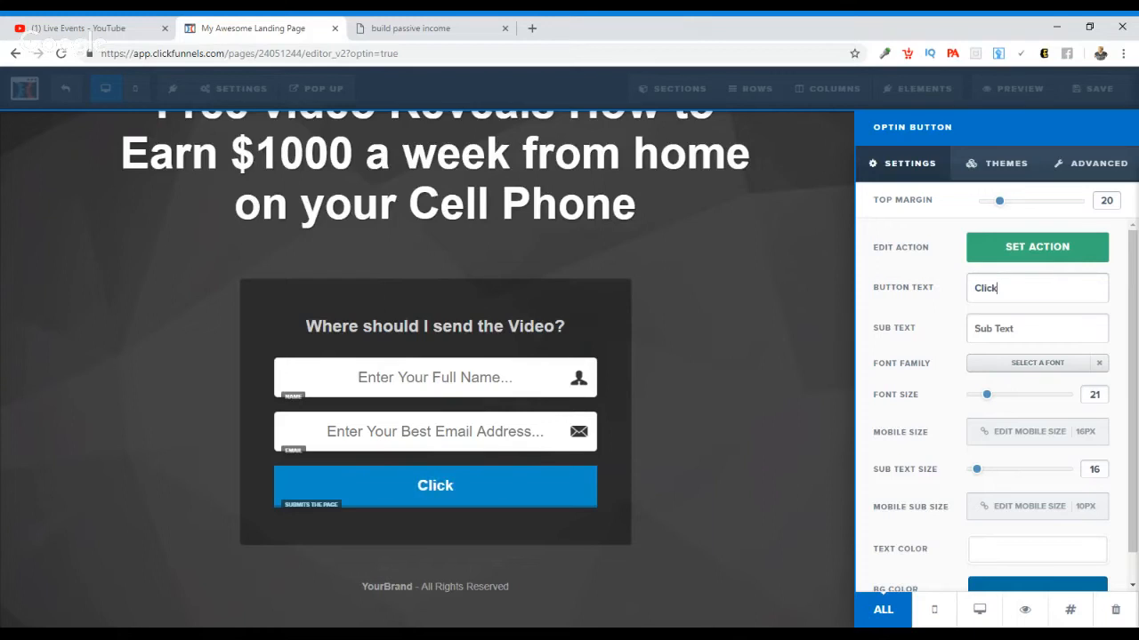
{"action": "type", "text": " Here Now"}
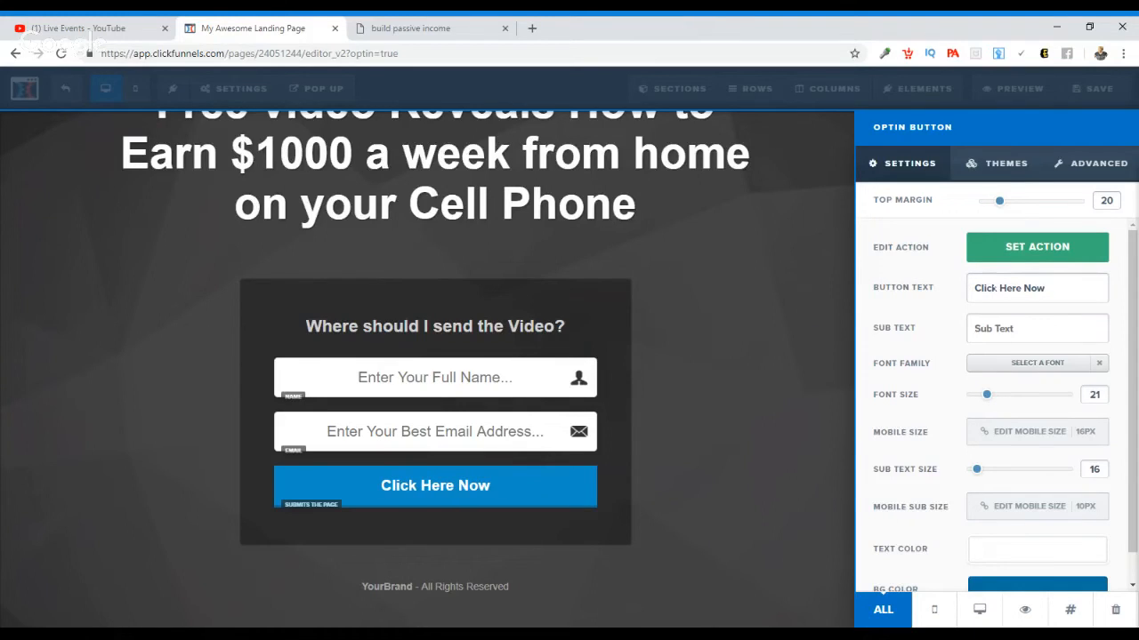
{"action": "left_click", "coordinate": [763, 334]}
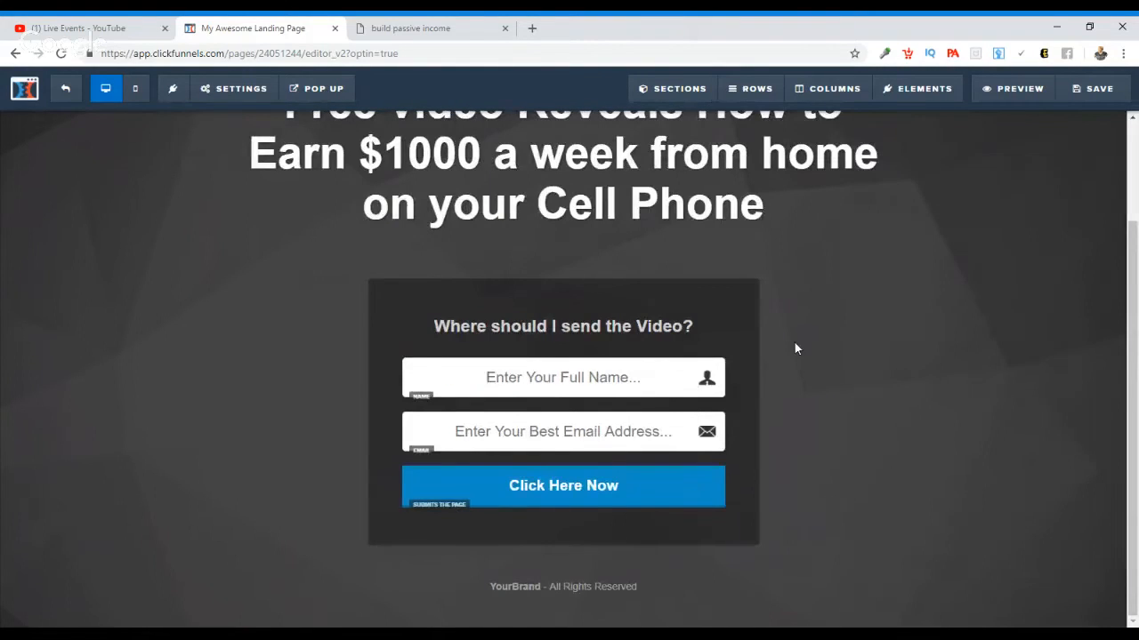
Step: Set the "Click Here Now" button's background color to a bright magenta pink and close its settings
{"action": "left_click", "coordinate": [686, 489]}
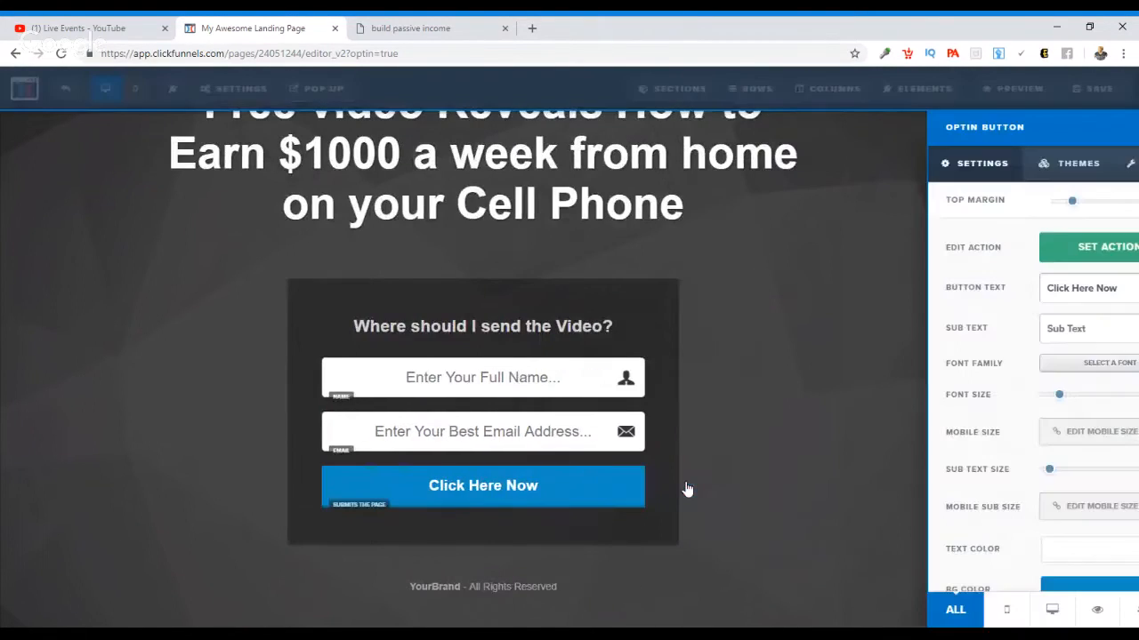
{"action": "scroll", "coordinate": [1052, 516], "scroll_direction": "down", "scroll_amount": 1}
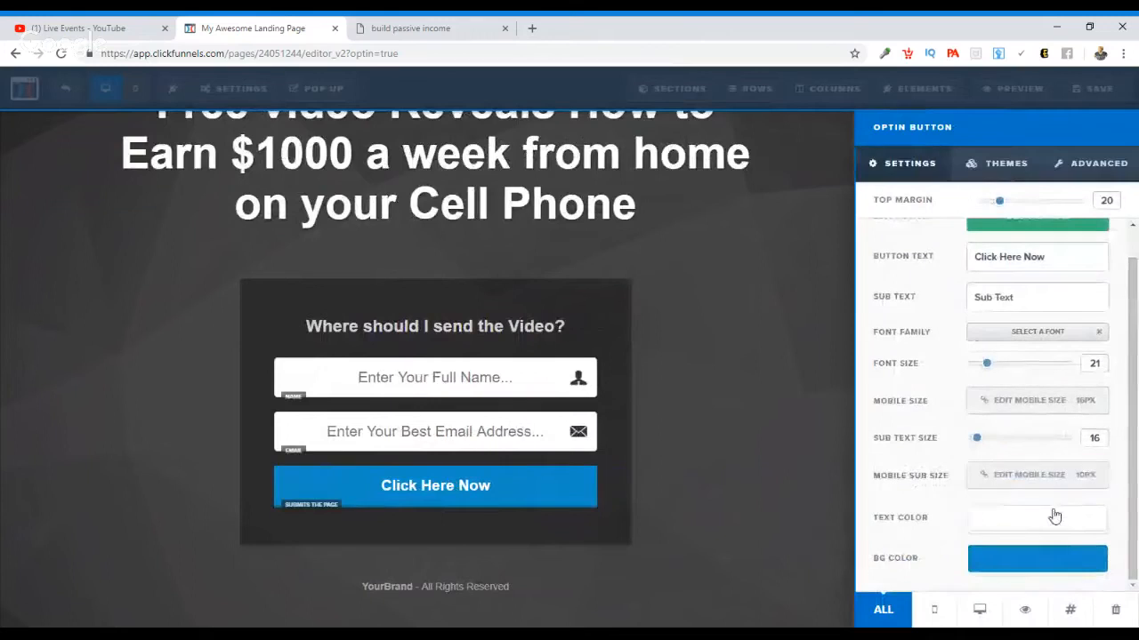
{"action": "left_click", "coordinate": [1024, 569]}
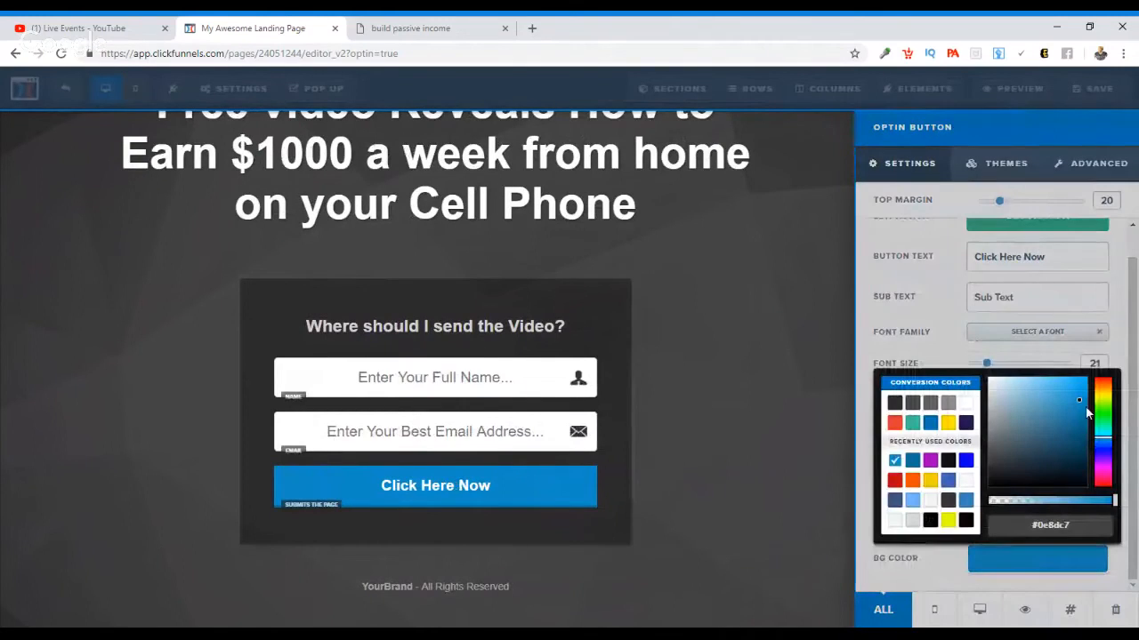
{"action": "left_click", "coordinate": [1103, 476]}
{"action": "left_click", "coordinate": [1080, 389]}
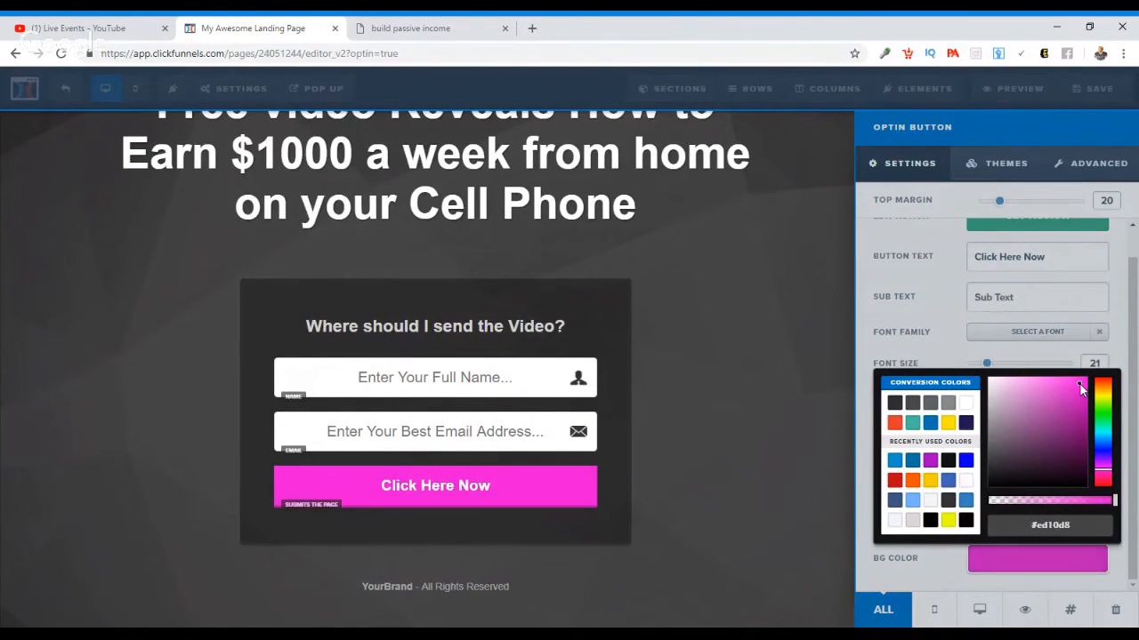
{"action": "left_click_drag", "start_coordinate": [1079, 386], "coordinate": [1082, 383]}
{"action": "left_click", "coordinate": [760, 422]}
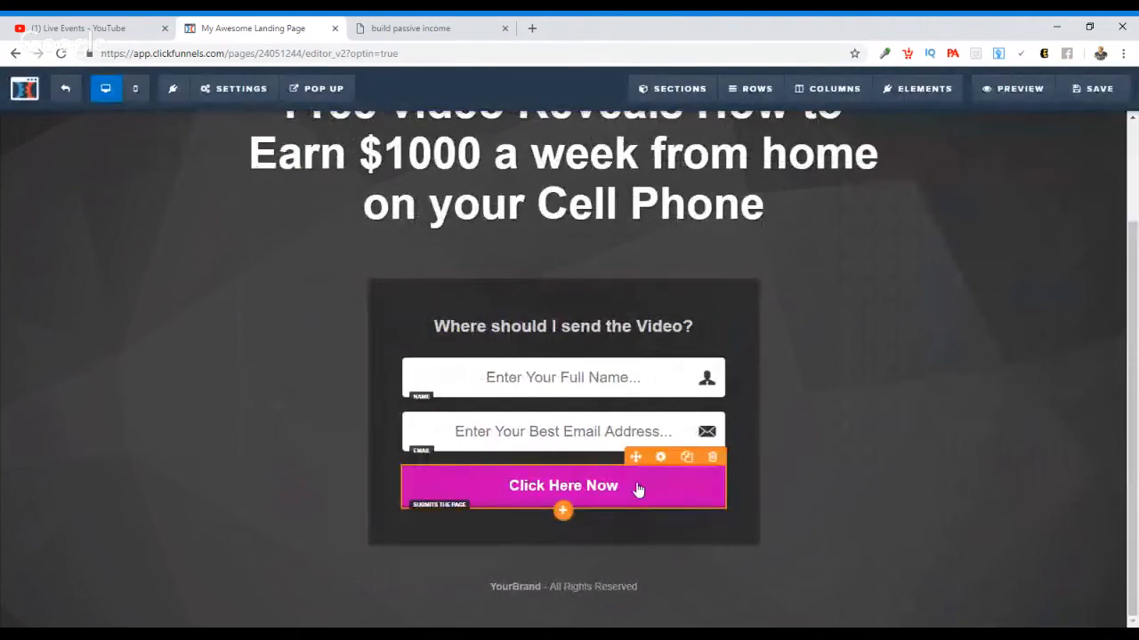
{"action": "left_click", "coordinate": [638, 490]}
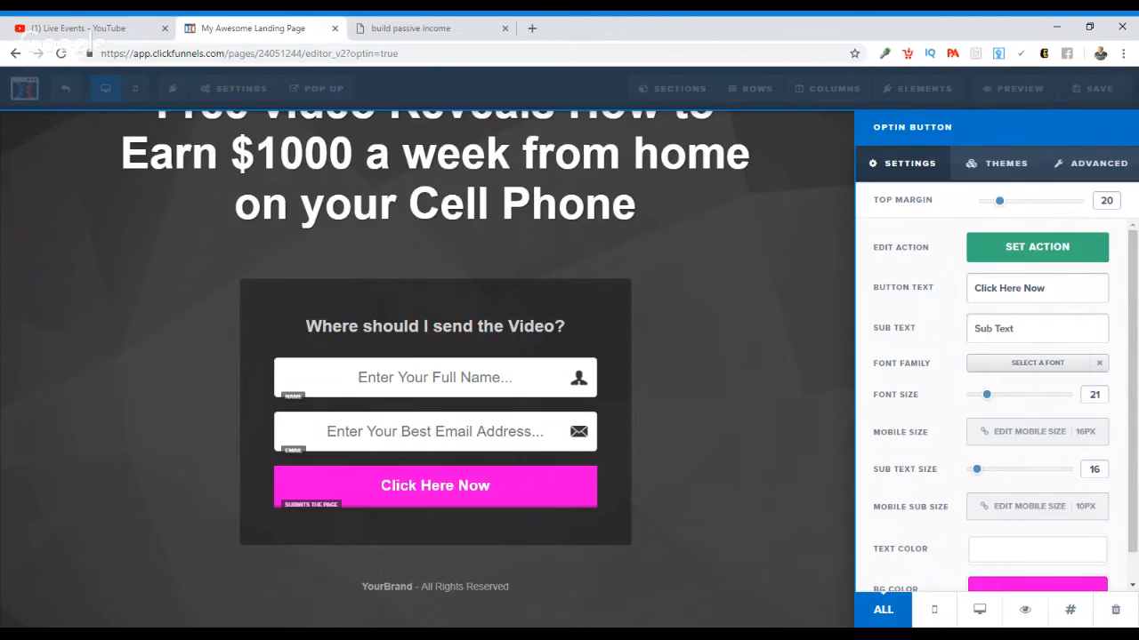
{"action": "left_click", "coordinate": [719, 399]}
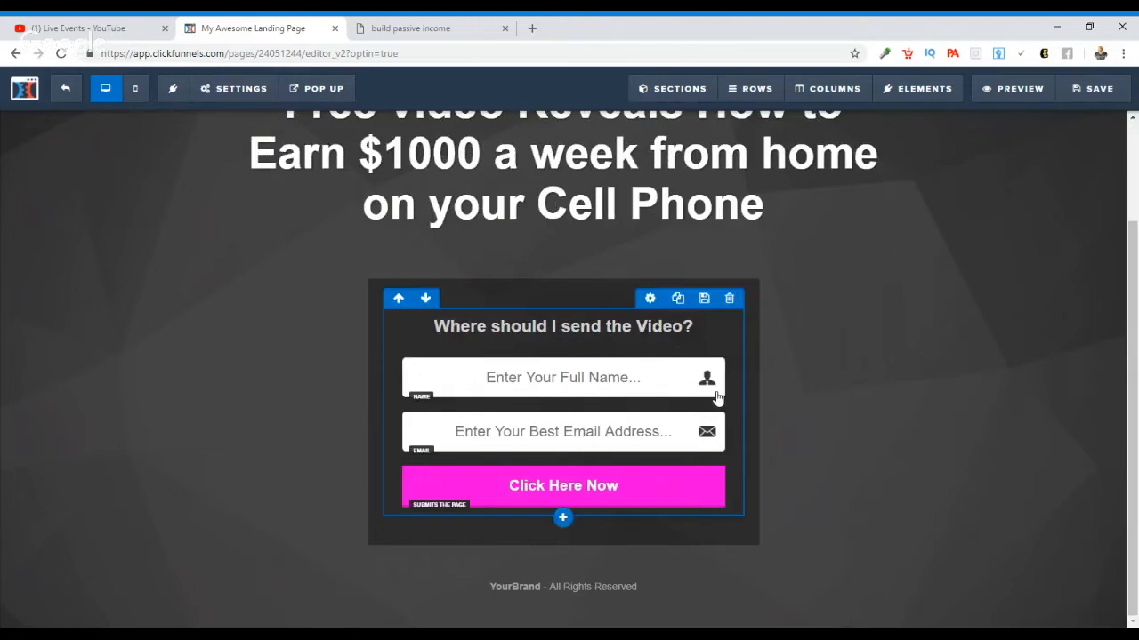
Step: Fill the empty text line above the headline with the page owner's name followed by "Online"
{"action": "scroll", "coordinate": [807, 348], "scroll_direction": "up", "scroll_amount": 3}
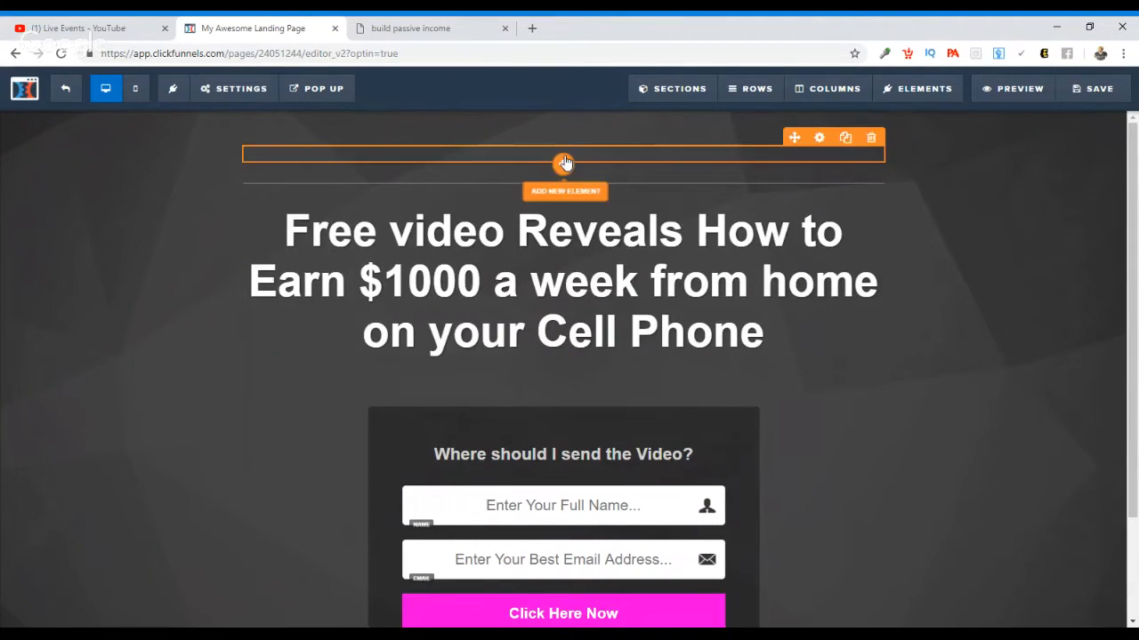
{"action": "left_click", "coordinate": [565, 162]}
{"action": "left_click", "coordinate": [620, 157]}
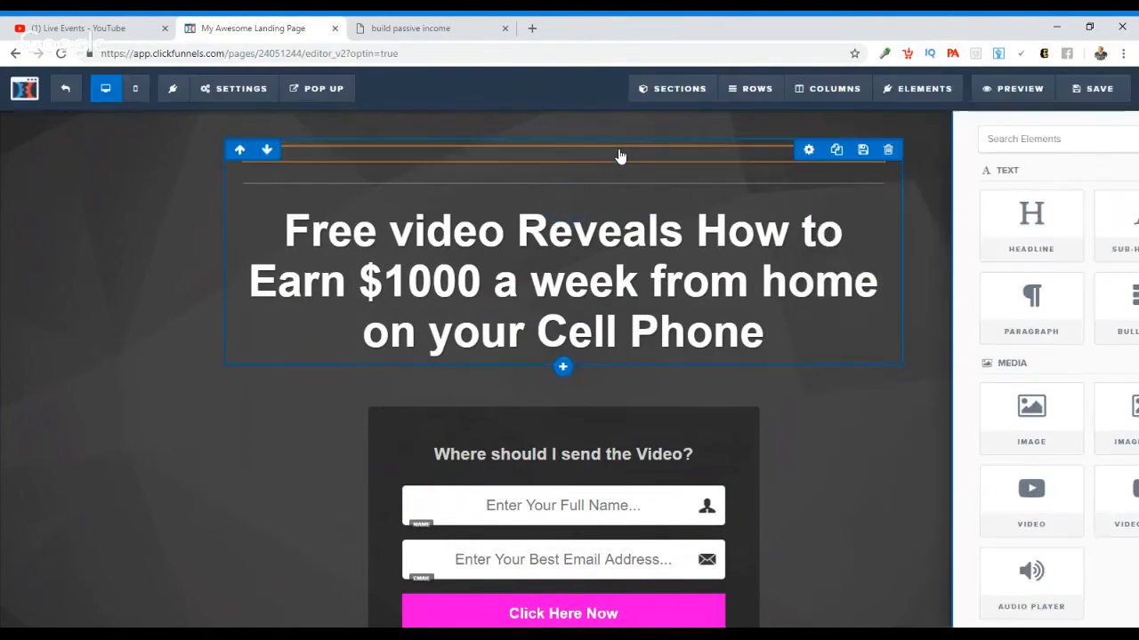
{"action": "left_click", "coordinate": [620, 156]}
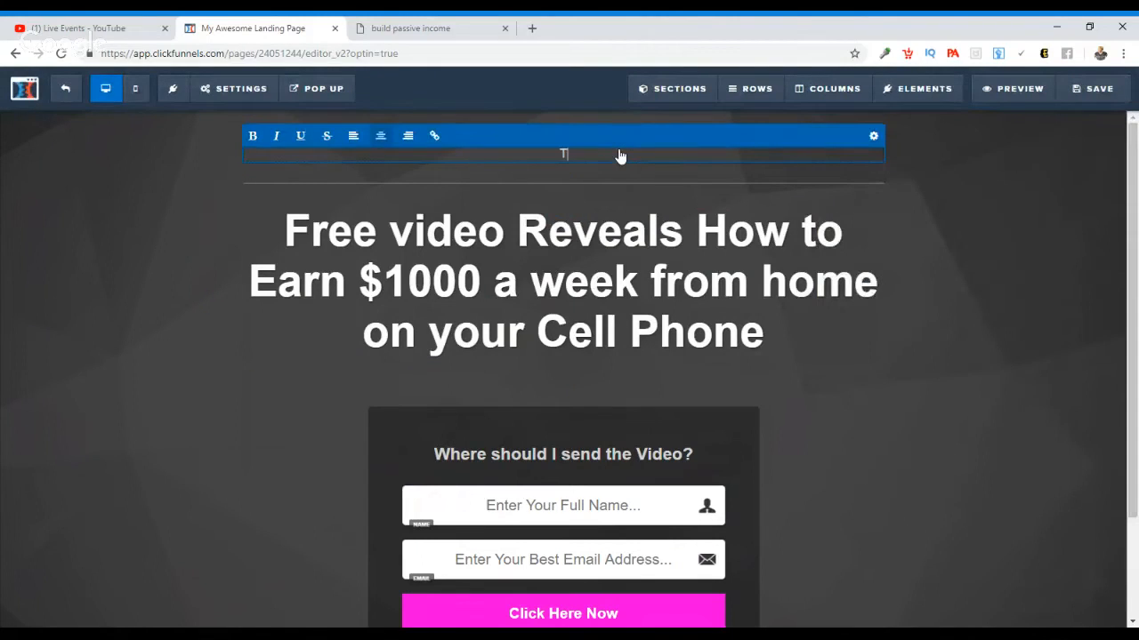
{"action": "type", "text": "Tanisha Marel"}
{"action": "key", "text": "BackSpace"}
{"action": "key", "text": "BackSpace"}
{"action": "key", "text": "BackSpace"}
{"action": "type", "text": "ie Pnlin"}
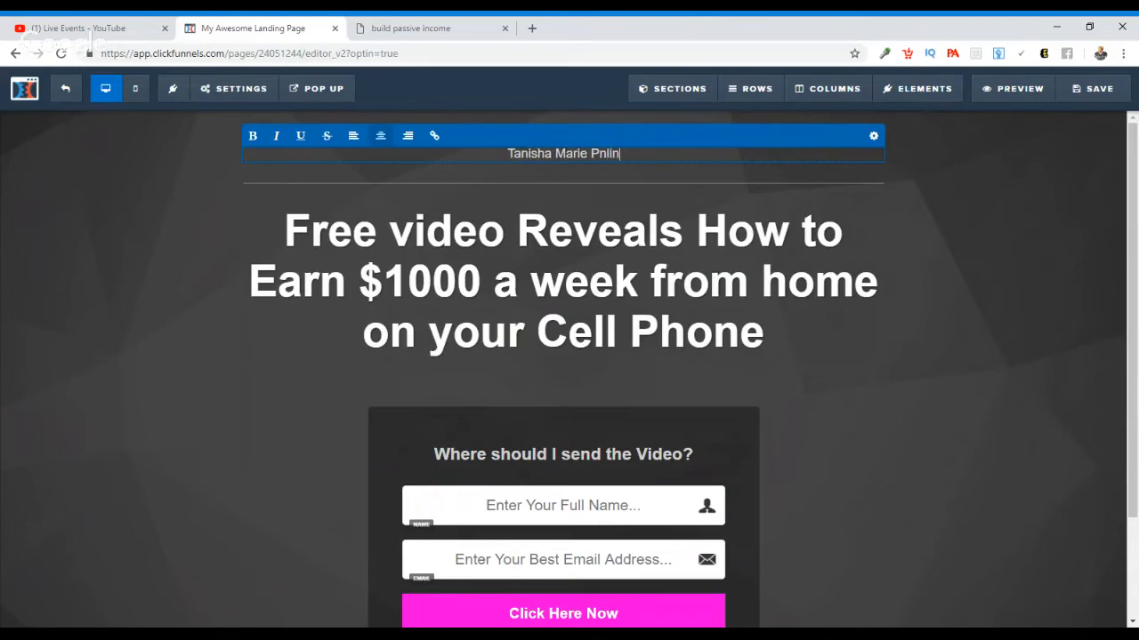
{"action": "key", "text": "BackSpace"}
{"action": "key", "text": "BackSpace"}
{"action": "key", "text": "BackSpace"}
{"action": "key", "text": "BackSpace"}
{"action": "key", "text": "BackSpace"}
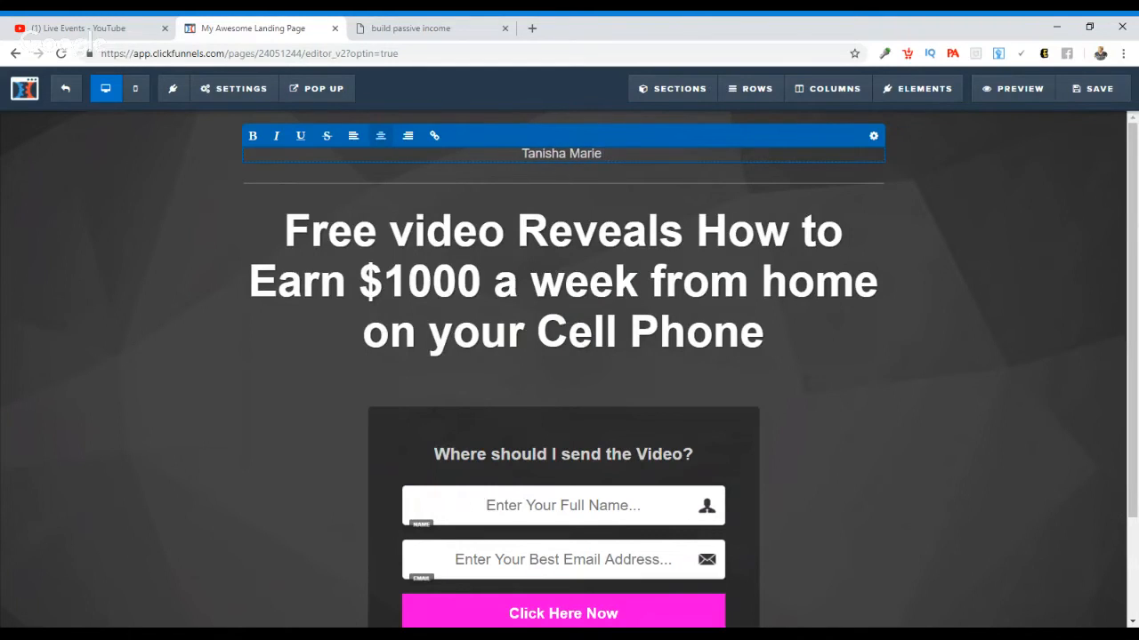
{"action": "type", "text": "O"}
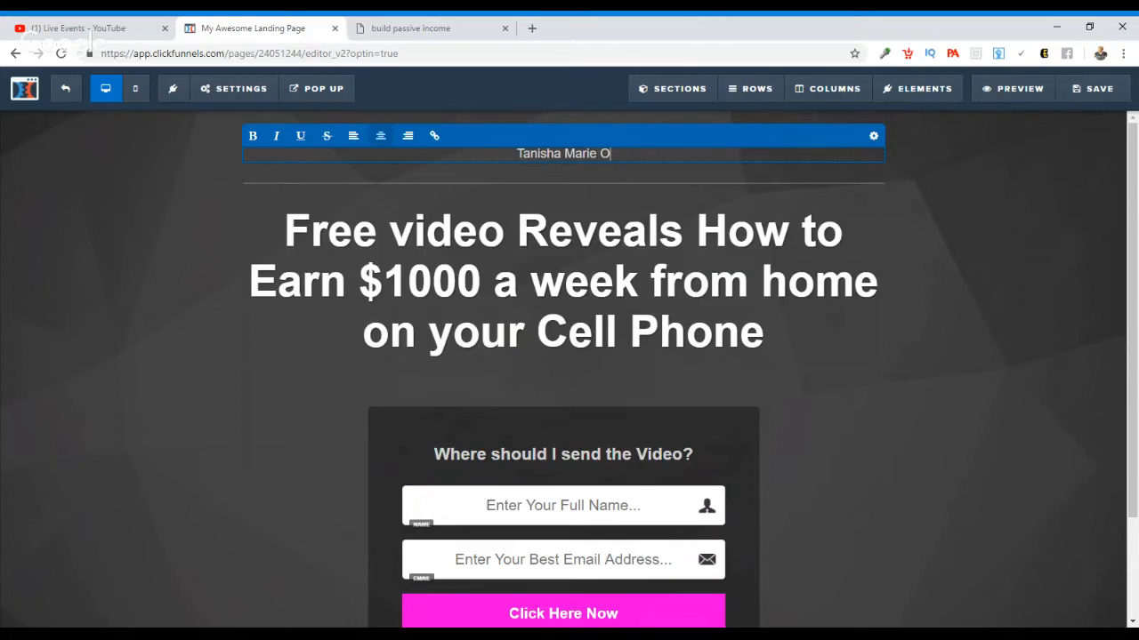
{"action": "type", "text": "nline"}
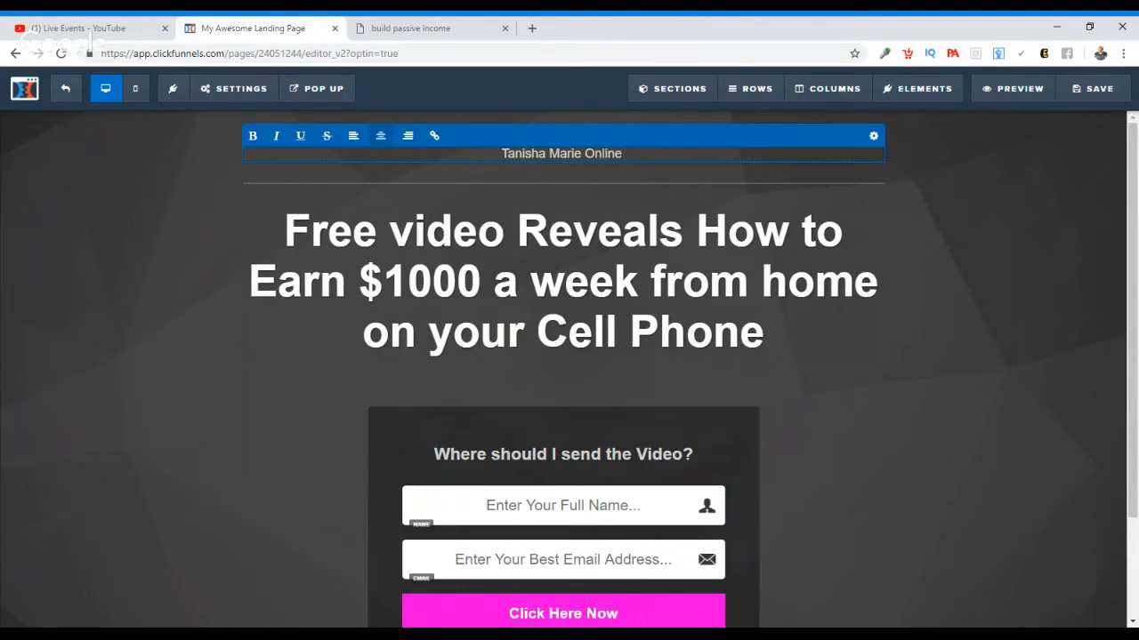
{"action": "left_click", "coordinate": [996, 306]}
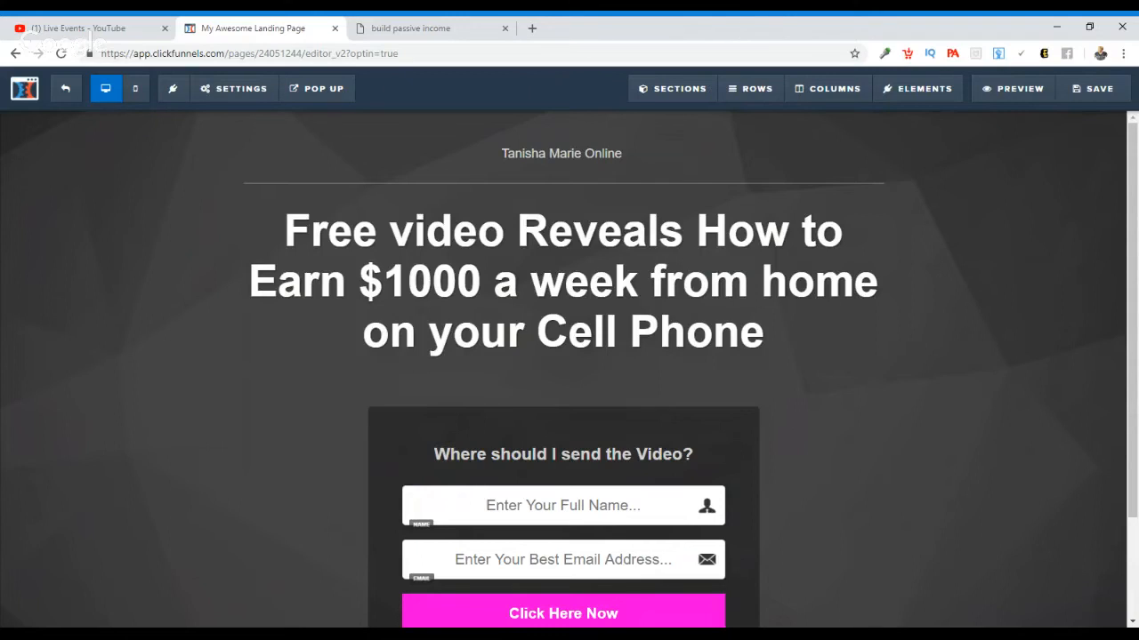
{"action": "scroll", "coordinate": [1136, 258], "scroll_direction": "down", "scroll_amount": 2}
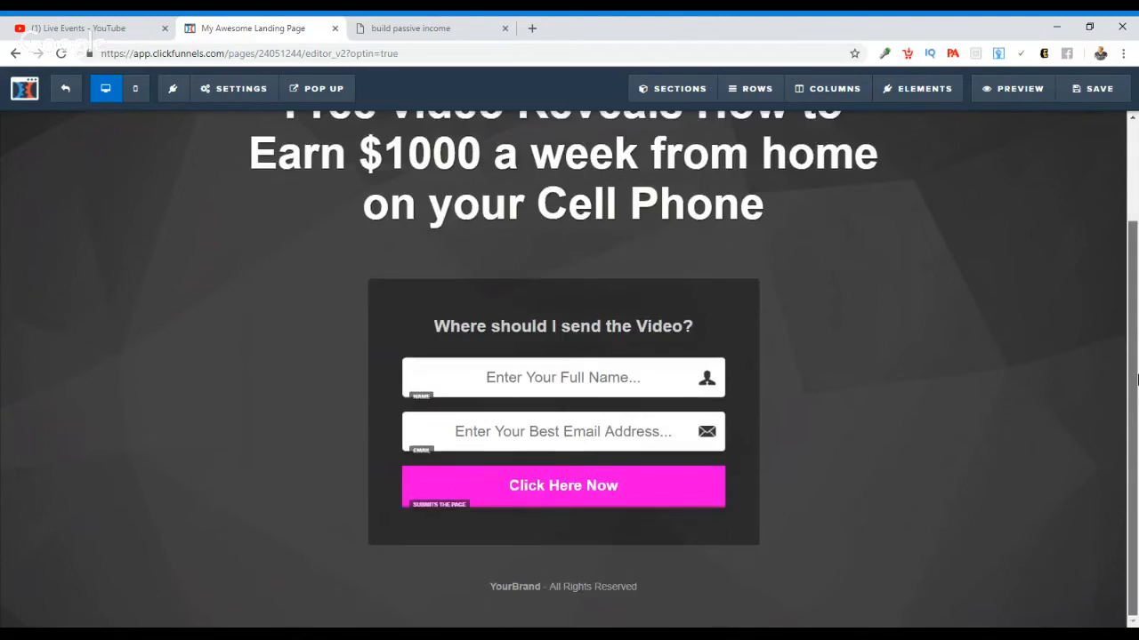
{"action": "scroll", "coordinate": [1136, 258], "scroll_direction": "up", "scroll_amount": 2}
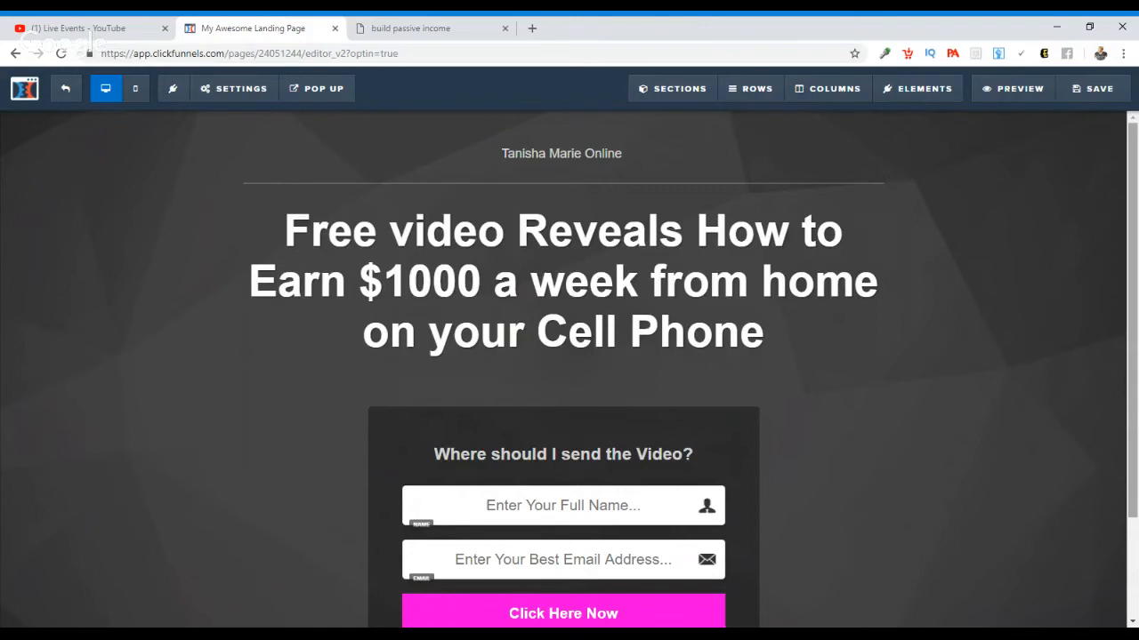
{"action": "scroll", "coordinate": [1134, 239], "scroll_direction": "down", "scroll_amount": 2}
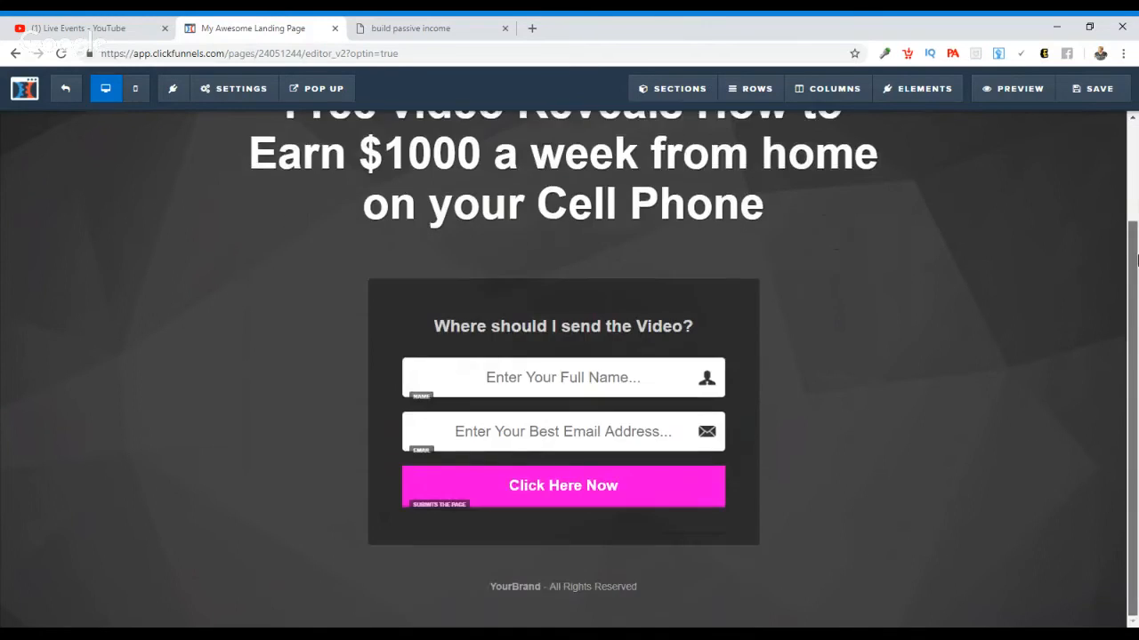
{"action": "scroll", "coordinate": [1134, 238], "scroll_direction": "up", "scroll_amount": 2}
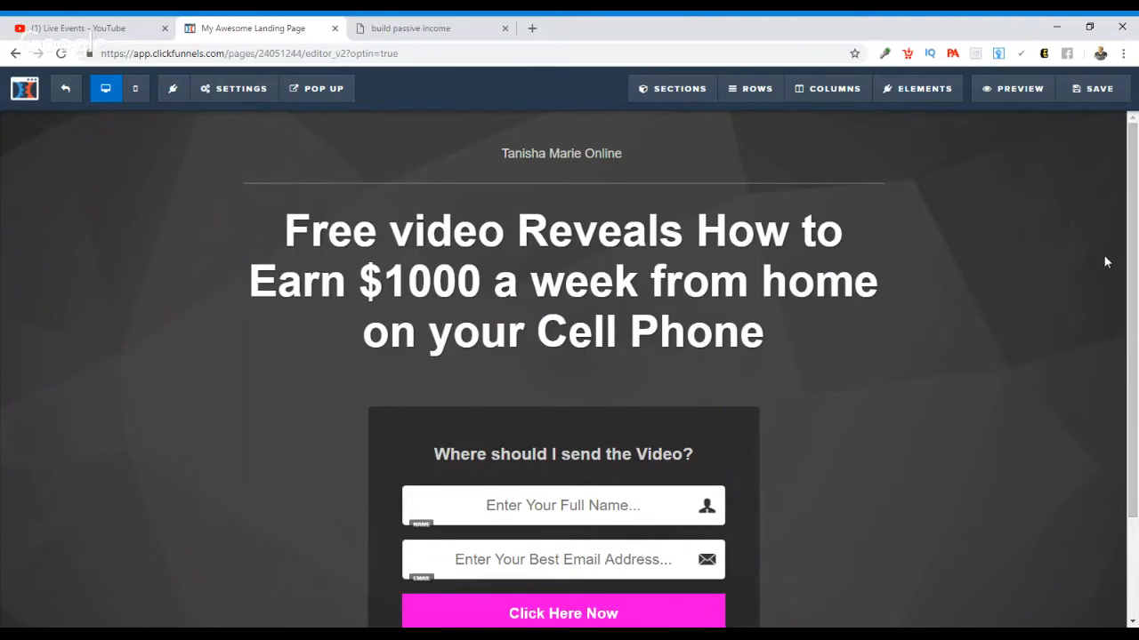
Step: Replace "YourBrand" in the footer with the page owner's name followed by "Online", keeping "- All Rights Reserved"
{"action": "scroll", "coordinate": [1137, 326], "scroll_direction": "down", "scroll_amount": 3}
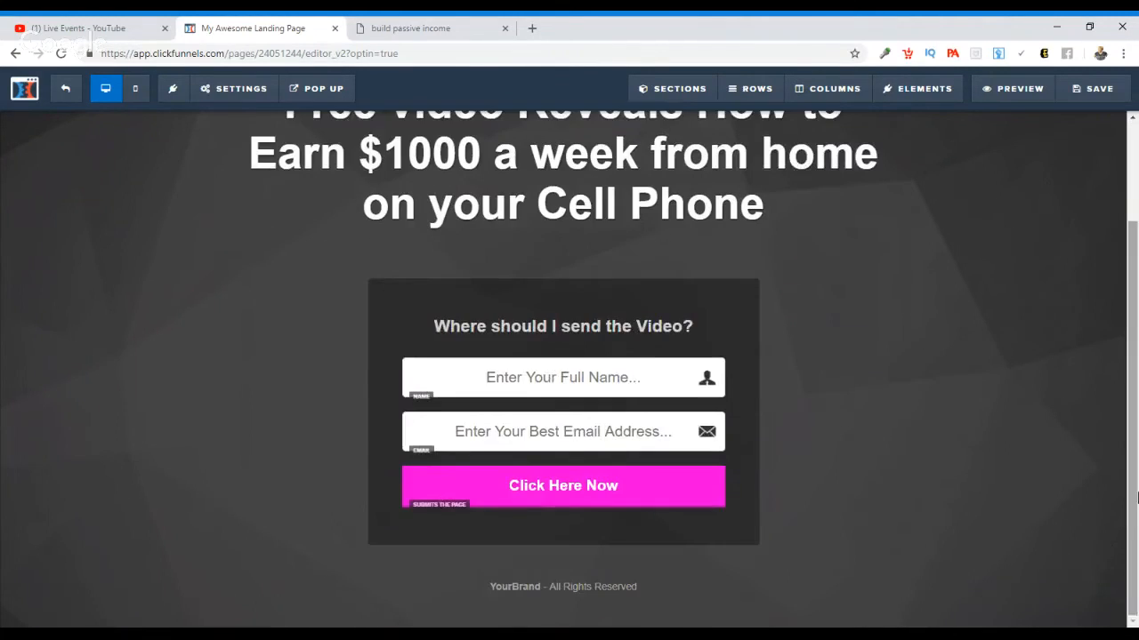
{"action": "left_click", "coordinate": [542, 589]}
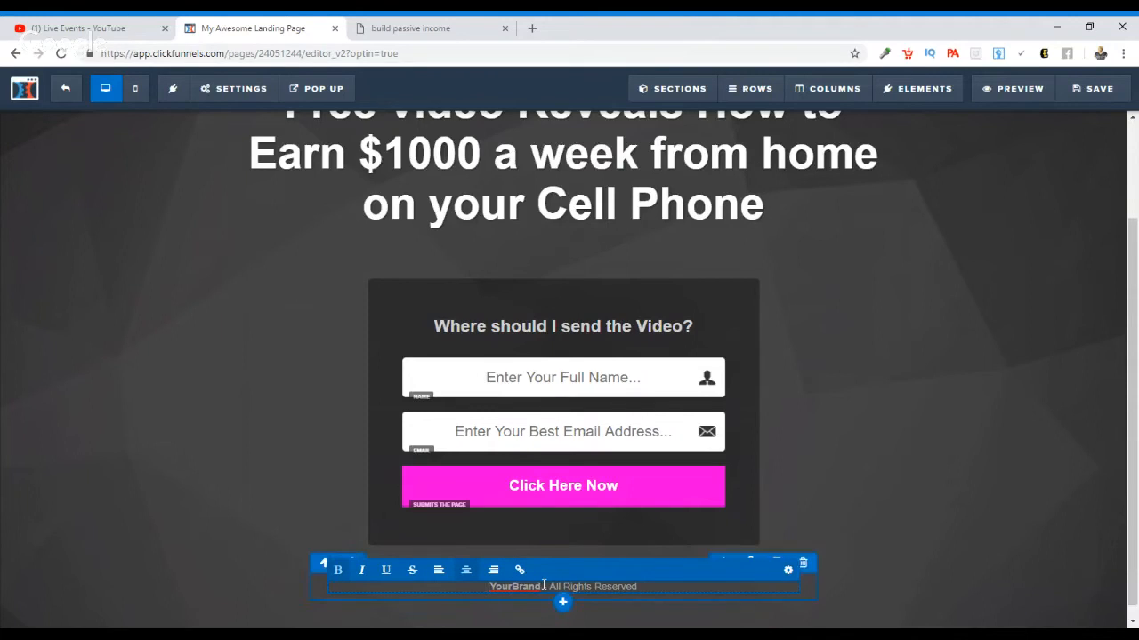
{"action": "key", "text": "BackSpace"}
{"action": "key", "text": "BackSpace"}
{"action": "key", "text": "BackSpace"}
{"action": "key", "text": "BackSpace"}
{"action": "key", "text": "BackSpace"}
{"action": "key", "text": "BackSpace"}
{"action": "key", "text": "BackSpace"}
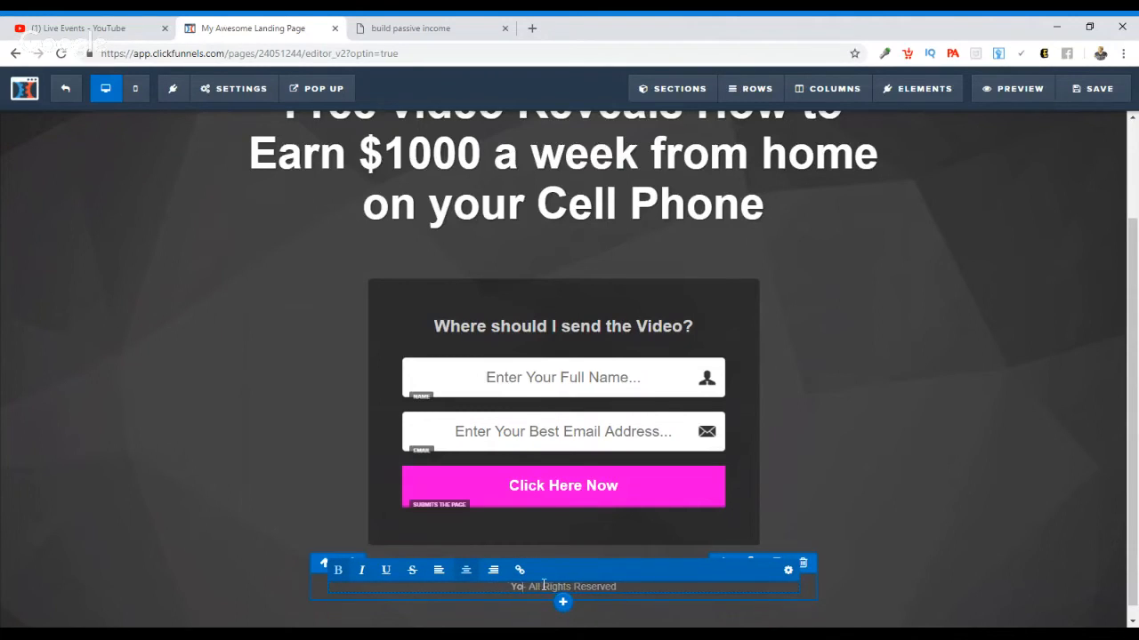
{"action": "key", "text": "BackSpace"}
{"action": "key", "text": "BackSpace"}
{"action": "type", "text": "Tanish"}
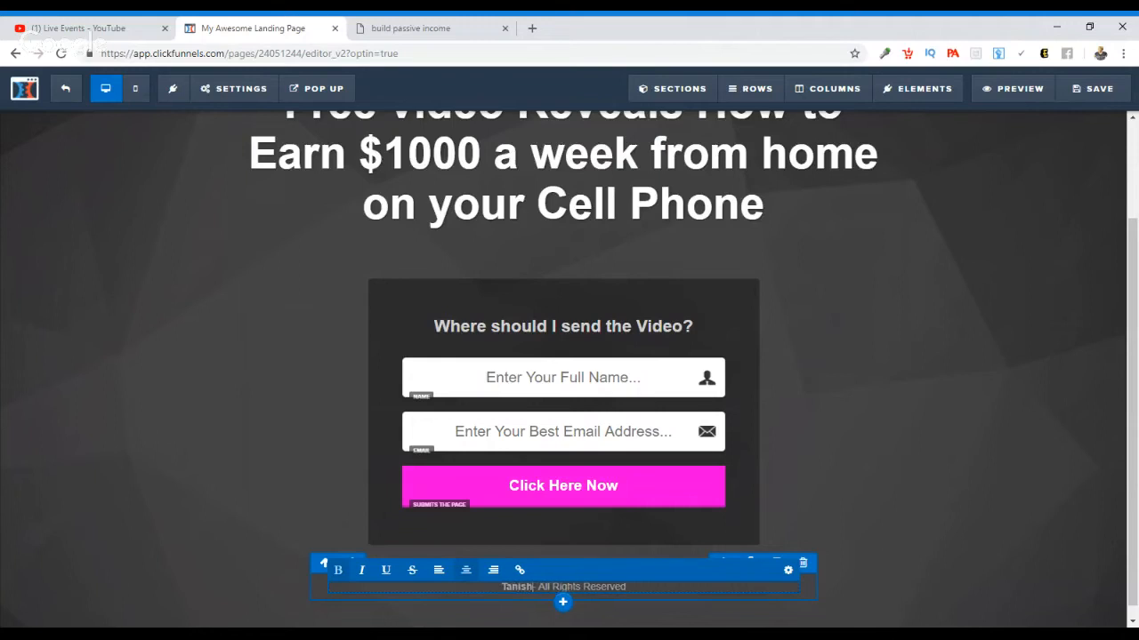
{"action": "type", "text": "a Marie On"}
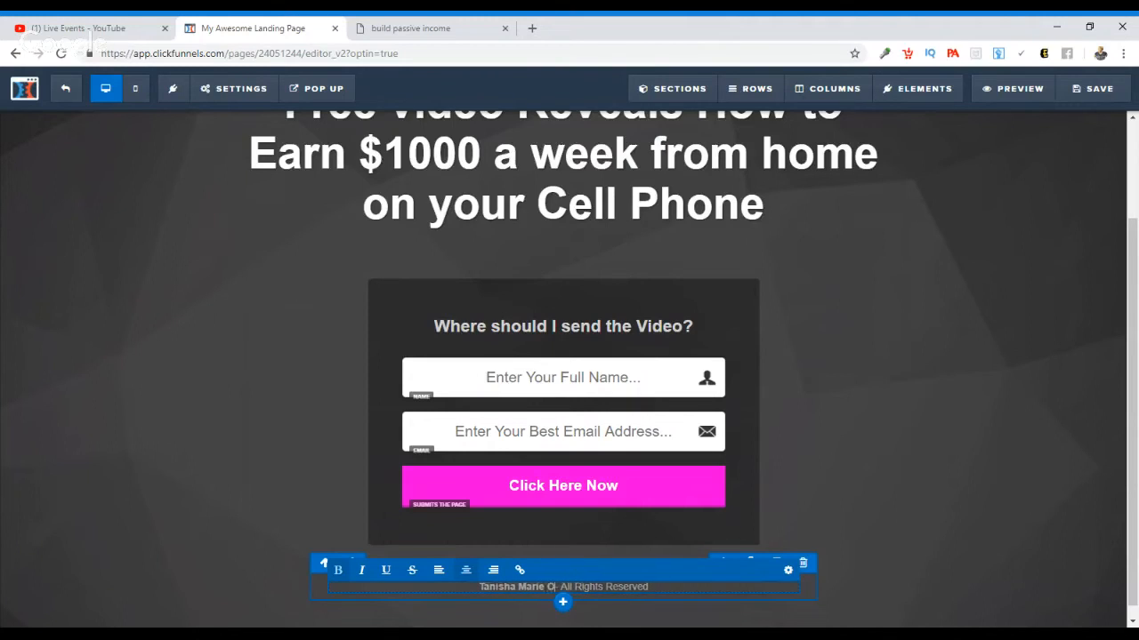
{"action": "type", "text": "l"}
{"action": "type", "text": "ine"}
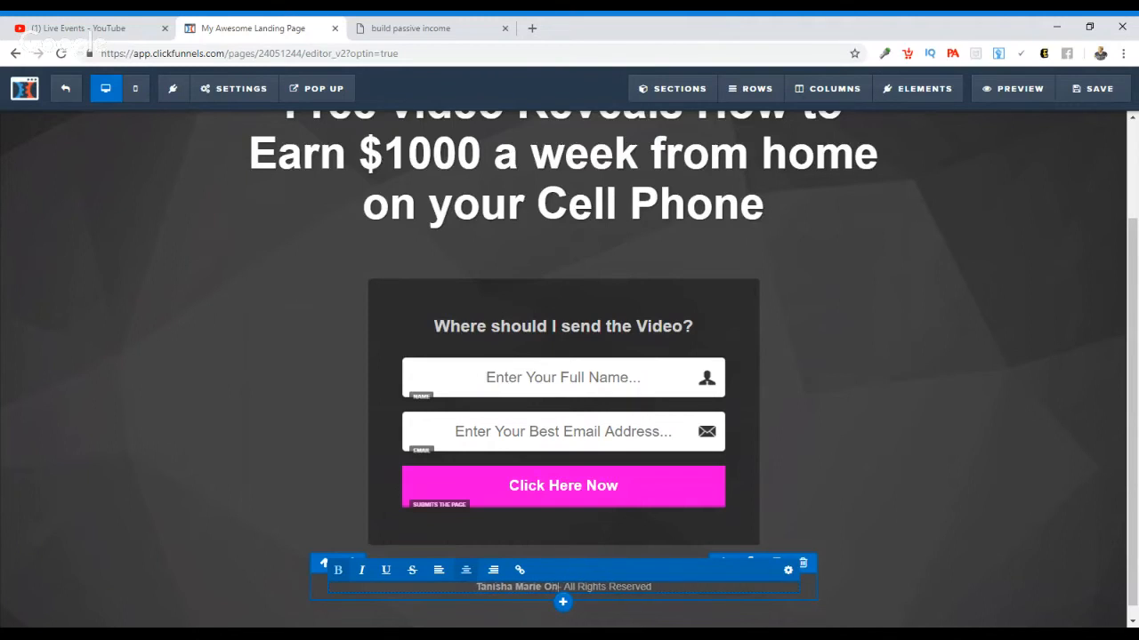
{"action": "left_click", "coordinate": [883, 457]}
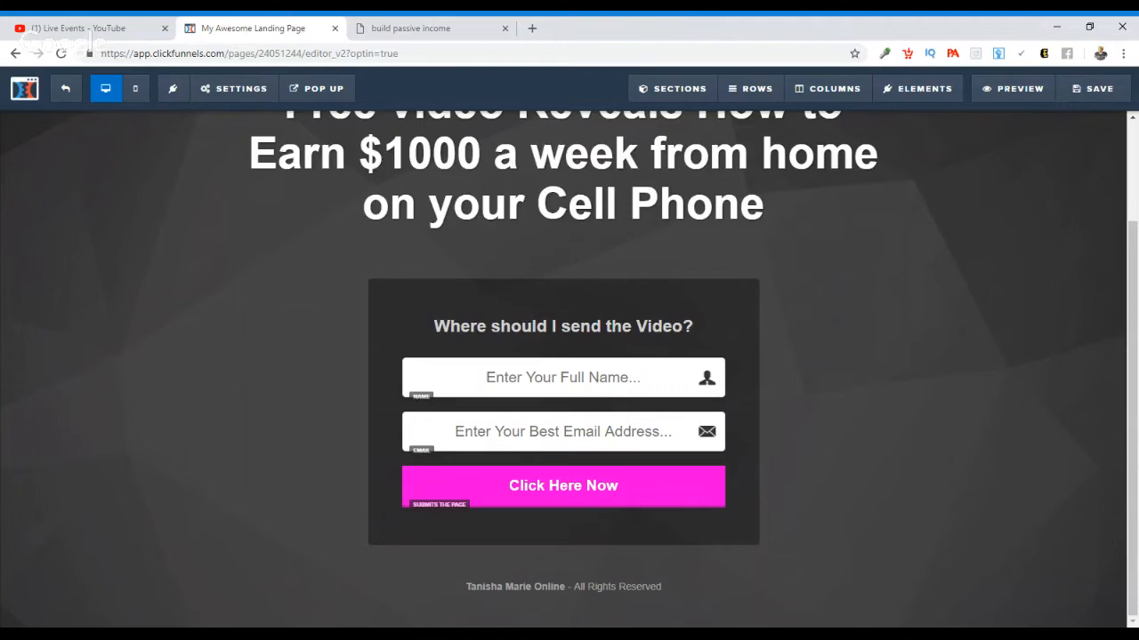
Step: Start saving the page and set its SEO title to "how to lose weight in 2019"
{"action": "left_click", "coordinate": [1098, 90]}
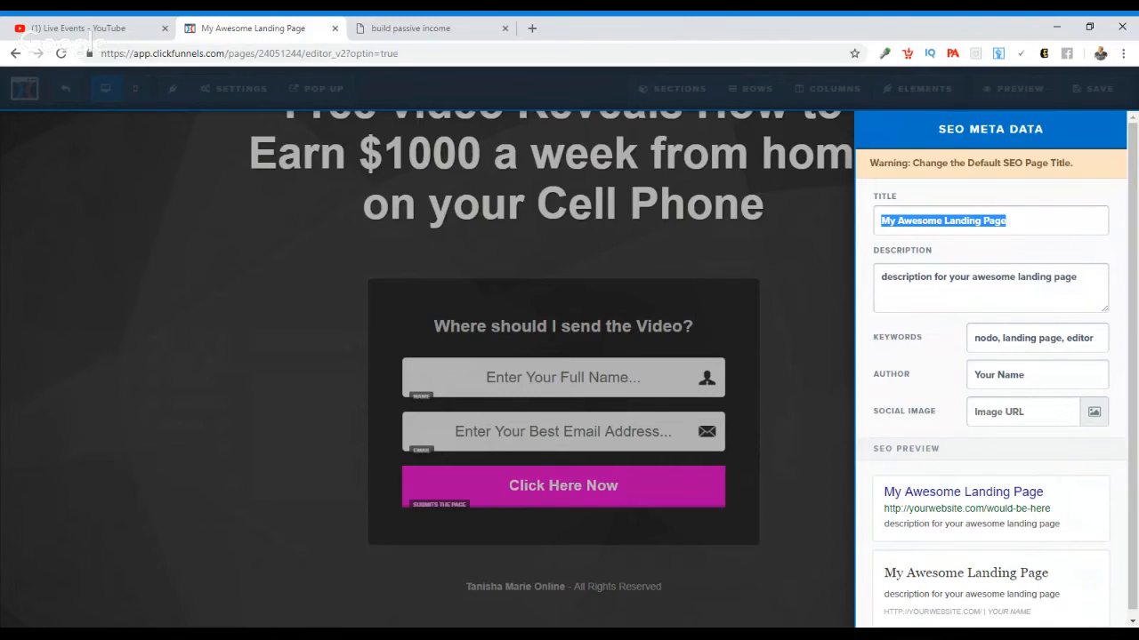
{"action": "type", "text": "healr"}
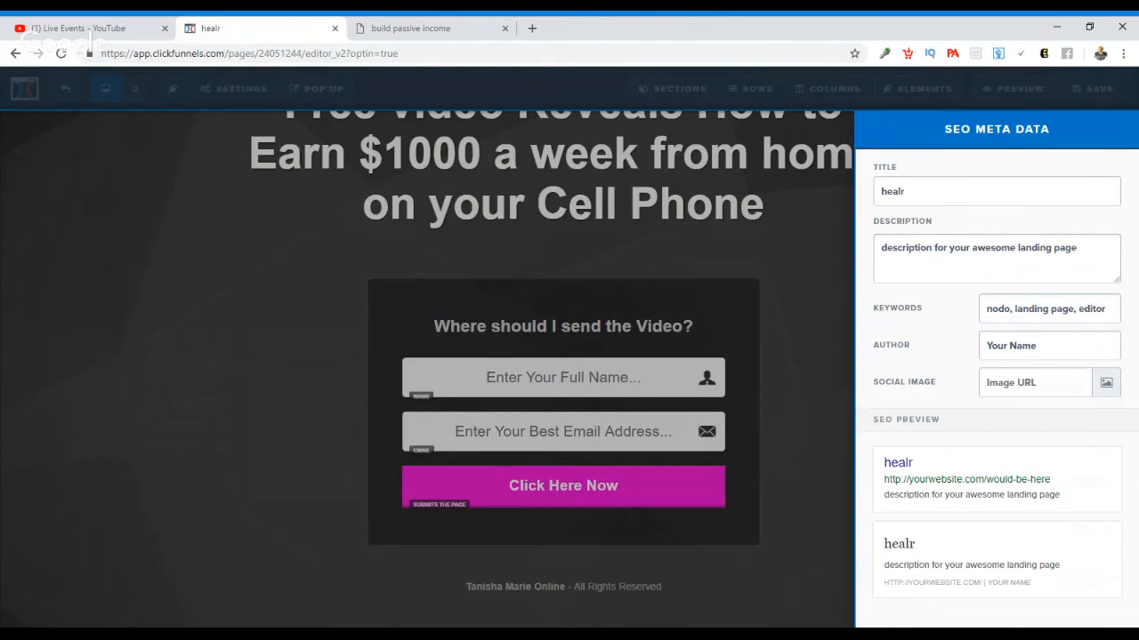
{"action": "key", "text": "BackSpace"}
{"action": "key", "text": "BackSpace"}
{"action": "key", "text": "BackSpace"}
{"action": "key", "text": "BackSpace"}
{"action": "key", "text": "BackSpace"}
{"action": "type", "text": "h"}
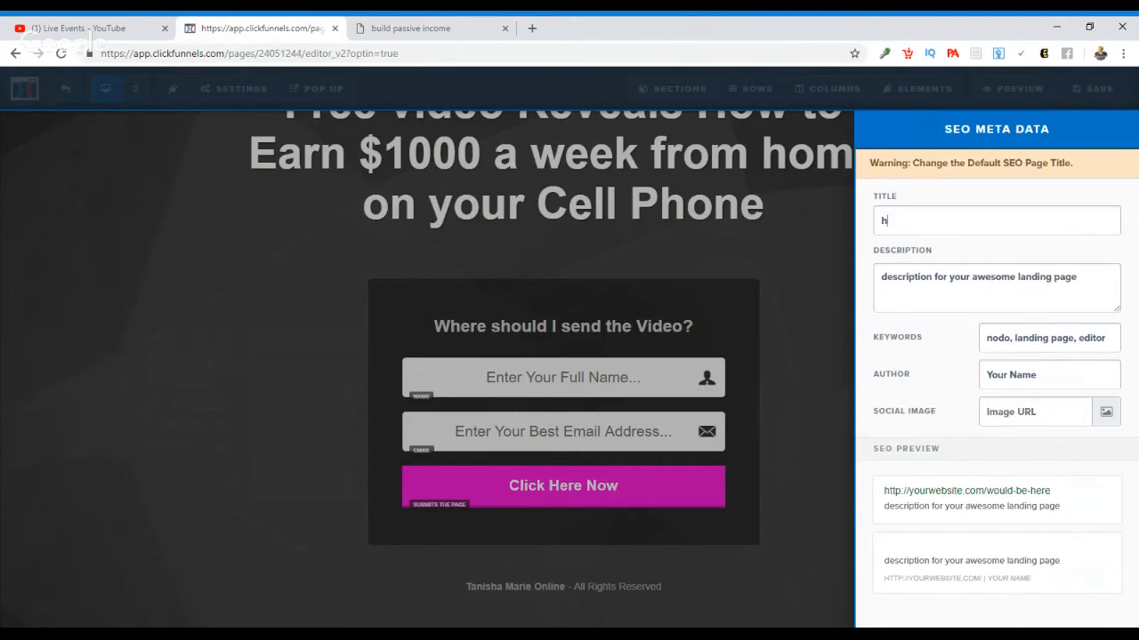
{"action": "type", "text": "ow ro lose wei"}
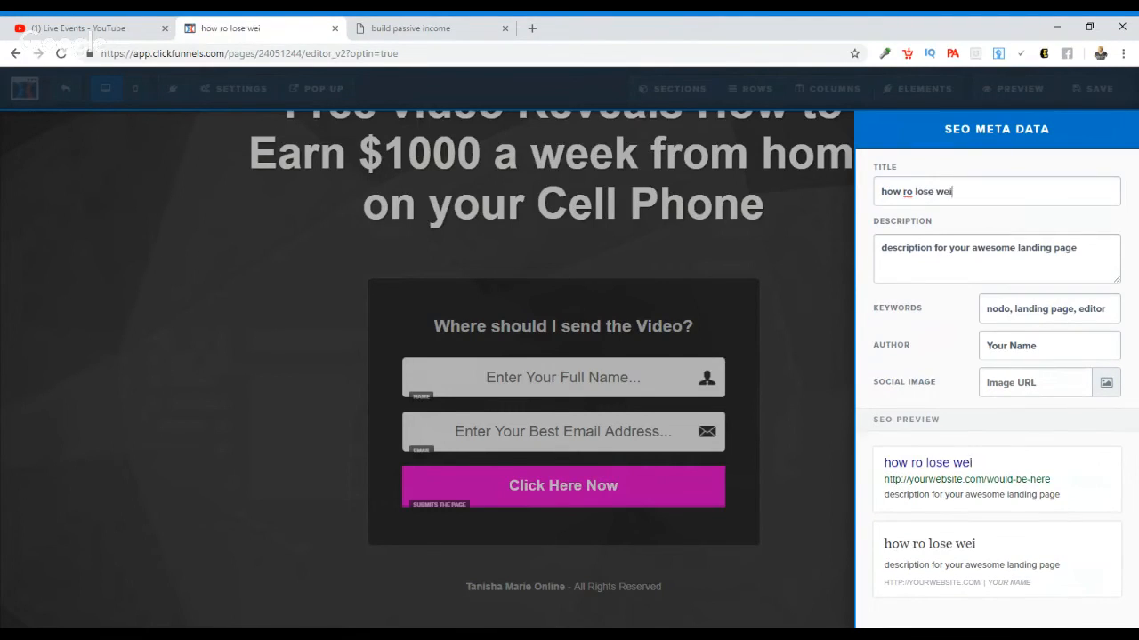
{"action": "type", "text": "ght"}
{"action": "left_click", "coordinate": [904, 191]}
{"action": "key", "text": "BackSpace"}
{"action": "type", "text": "t"}
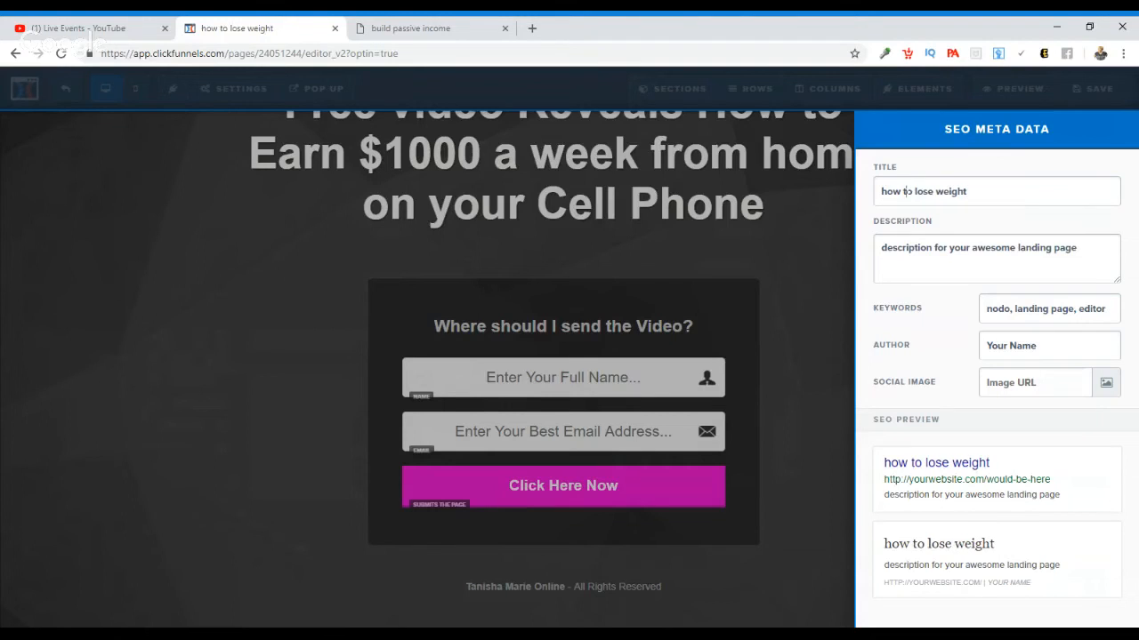
{"action": "type", "text": " in 2019"}
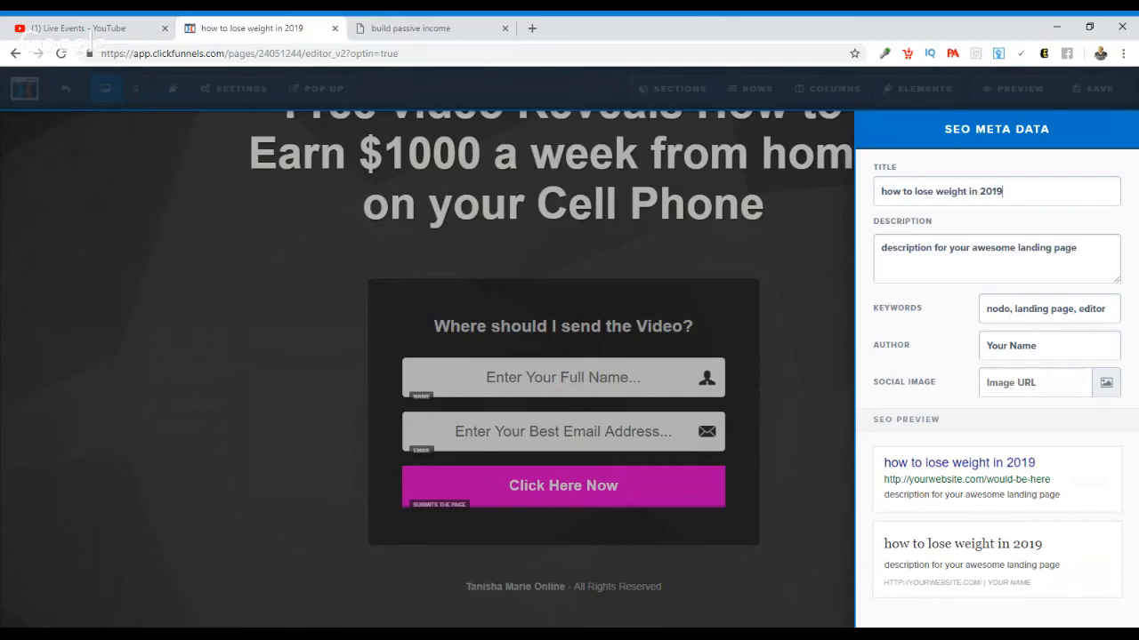
Step: Replace the SEO description with "how to lose weight in 2019"
{"action": "triple_click", "coordinate": [982, 248]}
{"action": "type", "text": "how t"}
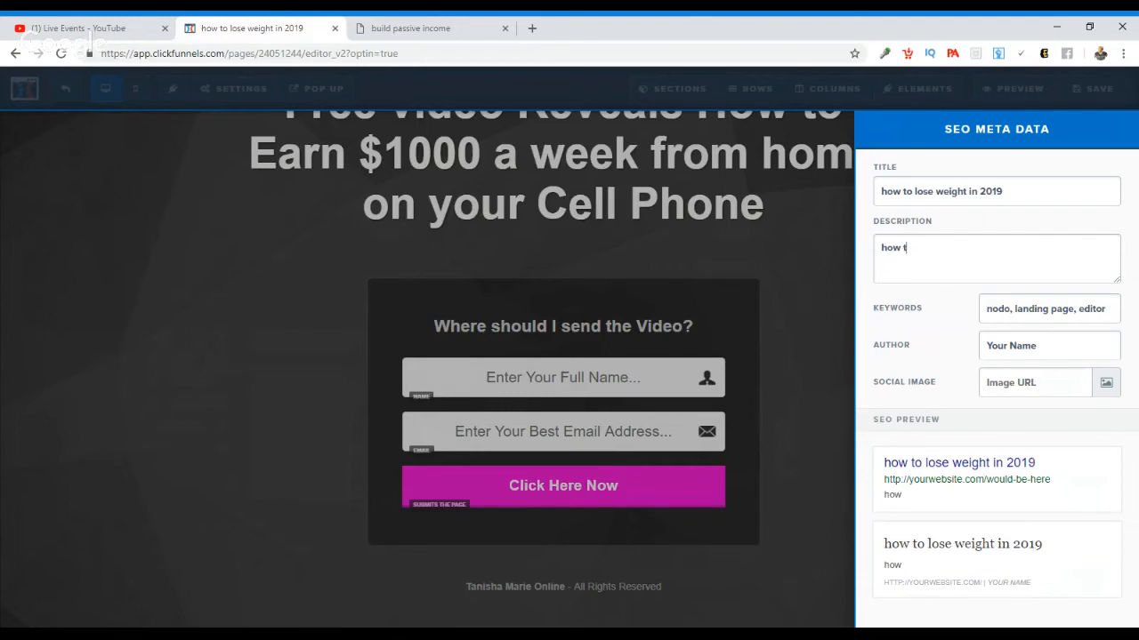
{"action": "type", "text": "o lose weight "}
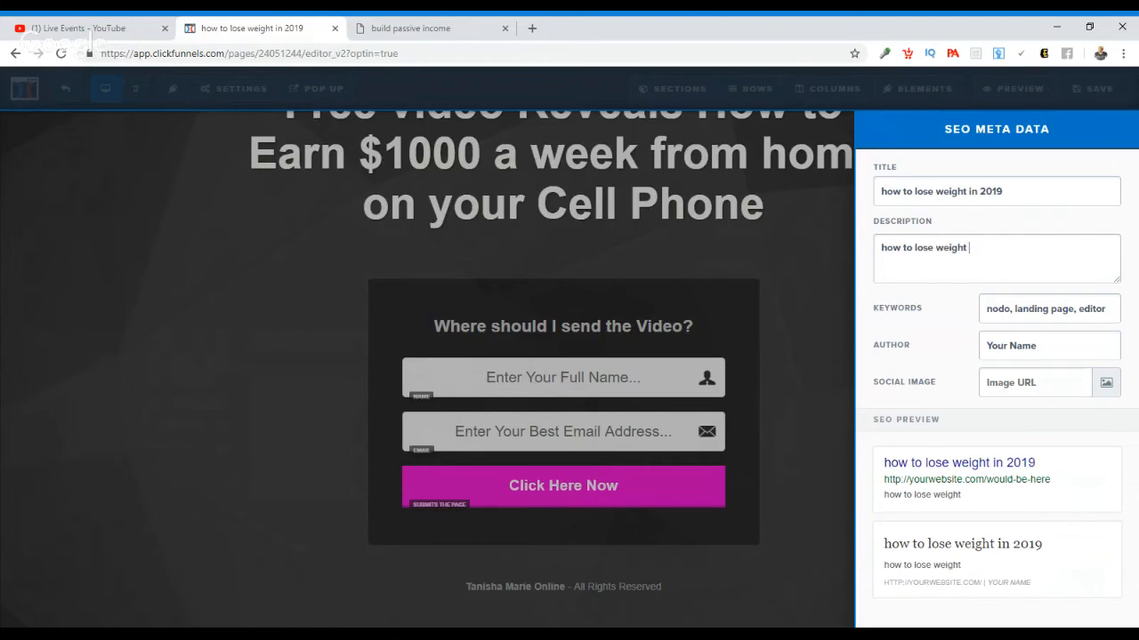
{"action": "type", "text": "in 2019"}
Step: Replace the SEO keywords with "lose weight, detox, cleanse, credit, credit repair"
{"action": "double_click", "coordinate": [1034, 309]}
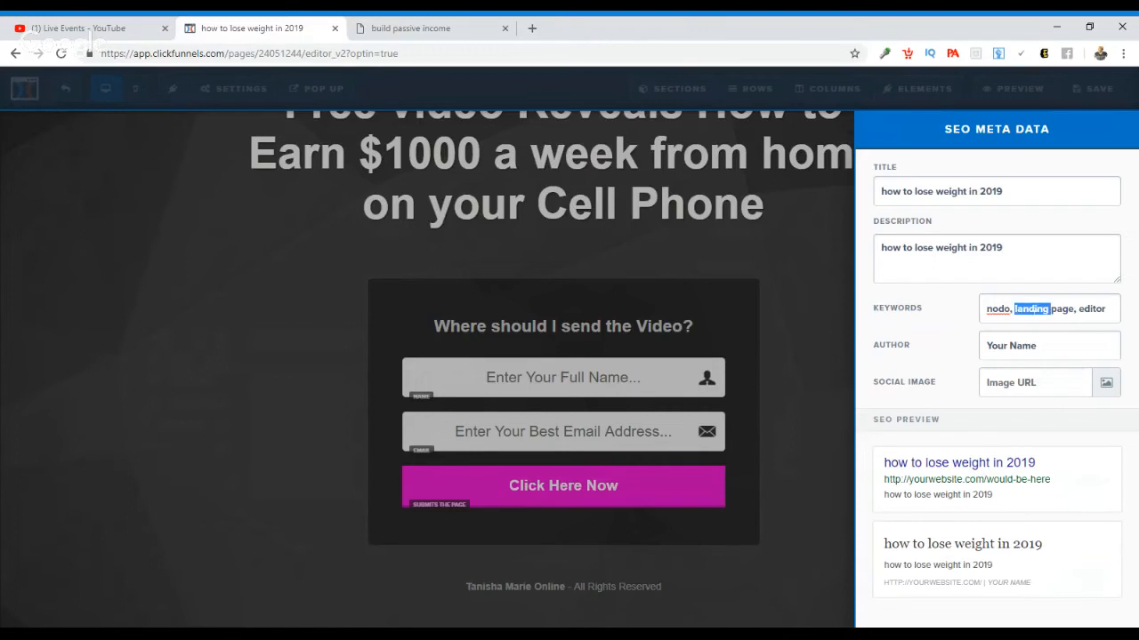
{"action": "key", "text": "ctrl+a"}
{"action": "type", "text": "lose weig"}
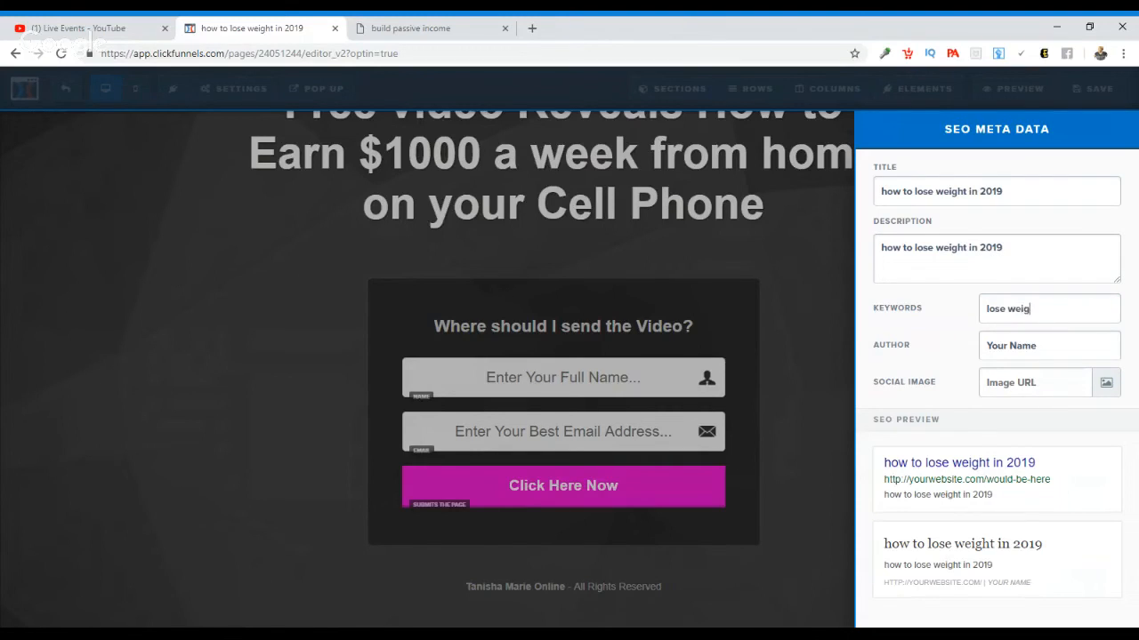
{"action": "type", "text": "ht, detox, cleanase ,"}
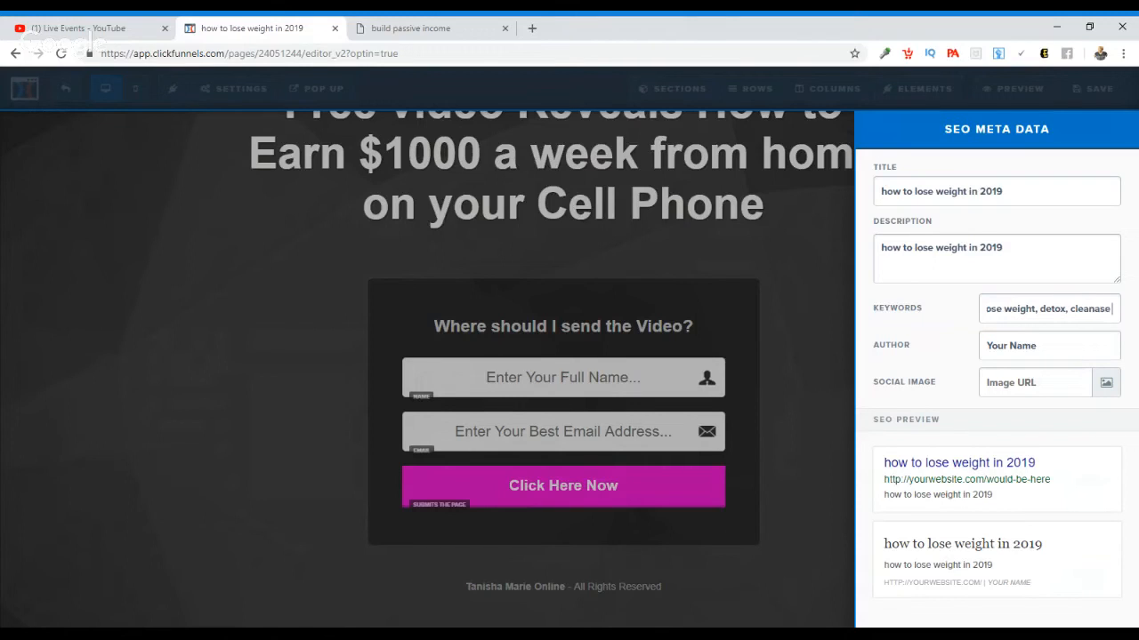
{"action": "key", "text": "BackSpace"}
{"action": "key", "text": "BackSpace"}
{"action": "key", "text": "BackSpace"}
{"action": "key", "text": "BackSpace"}
{"action": "key", "text": "BackSpace"}
{"action": "type", "text": "se"}
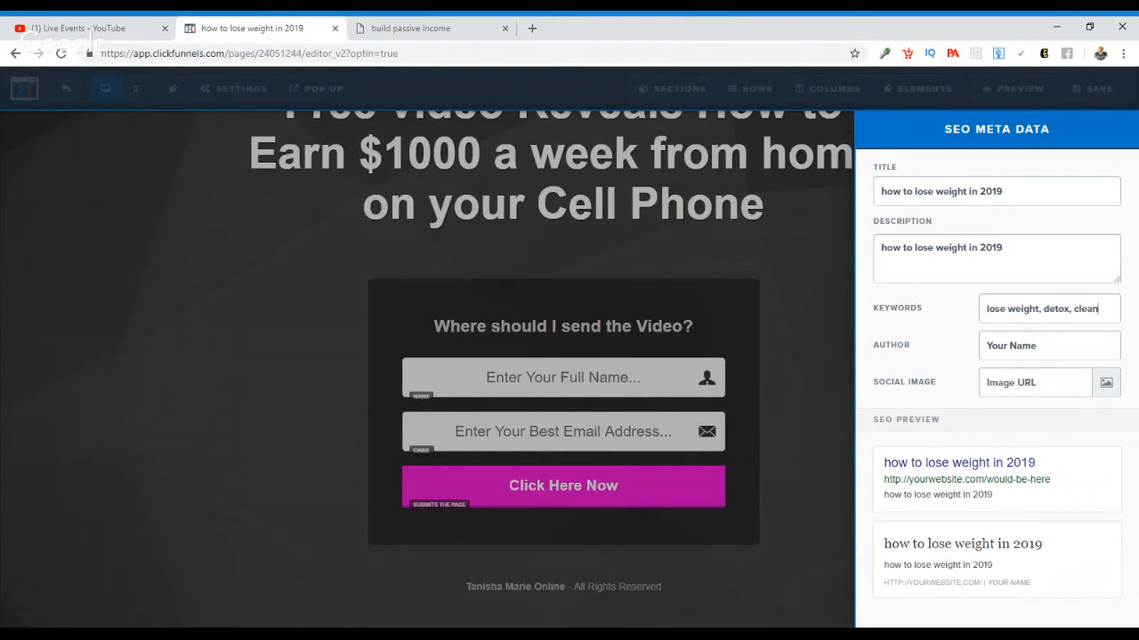
{"action": "type", "text": ", credit"}
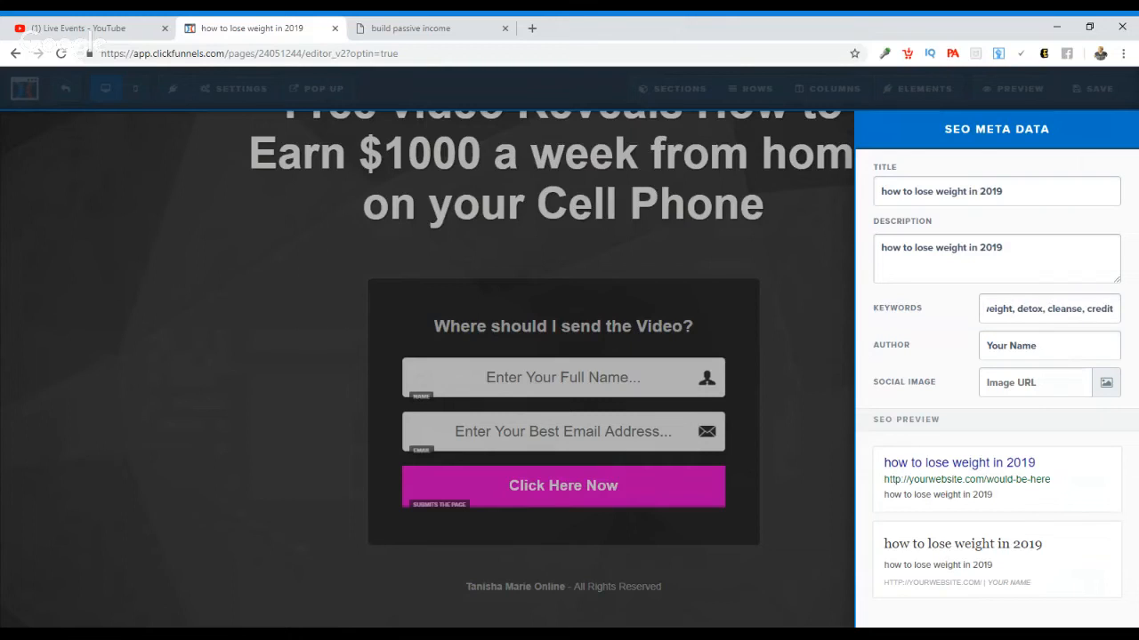
{"action": "type", "text": ", credit re"}
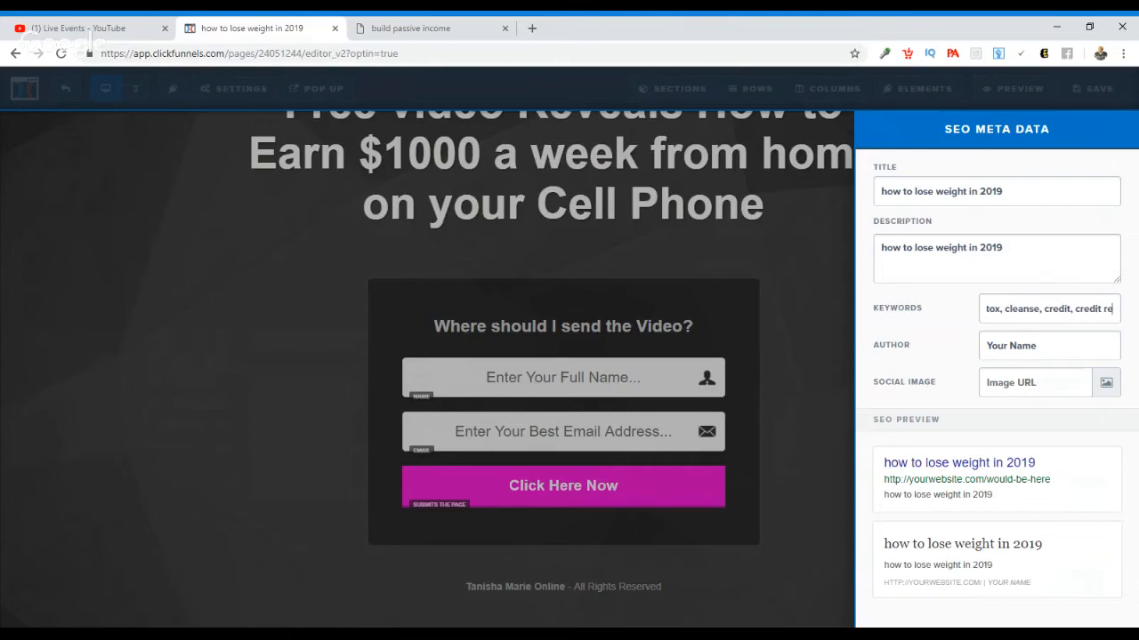
{"action": "type", "text": "pair"}
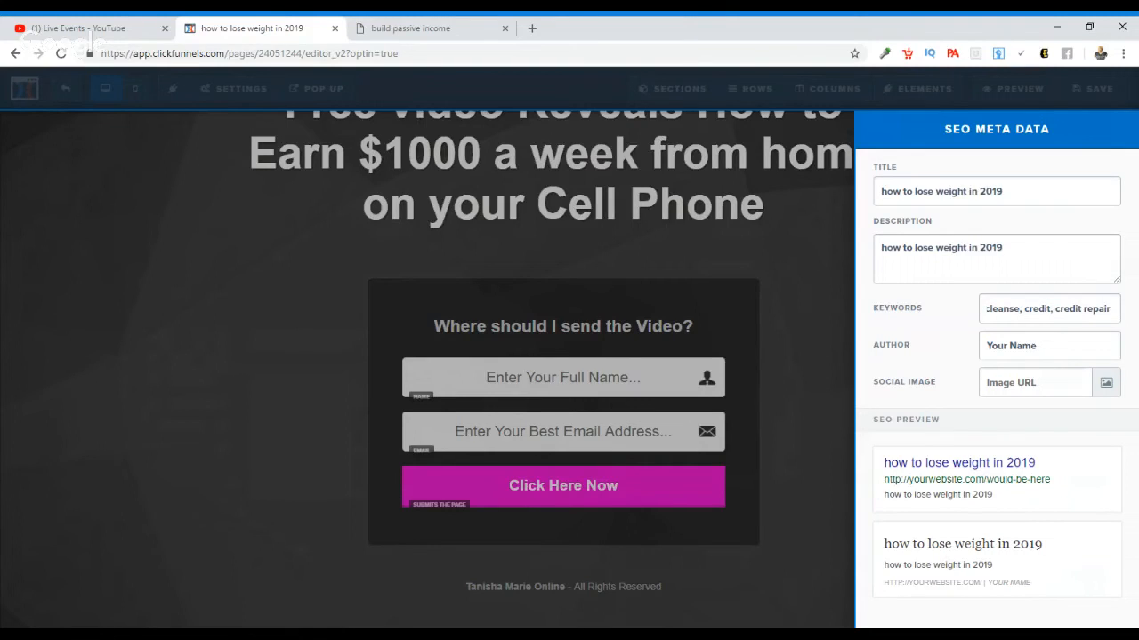
Step: Replace the SEO author placeholder with the page owner's name and close the SEO settings
{"action": "left_click", "coordinate": [1043, 346]}
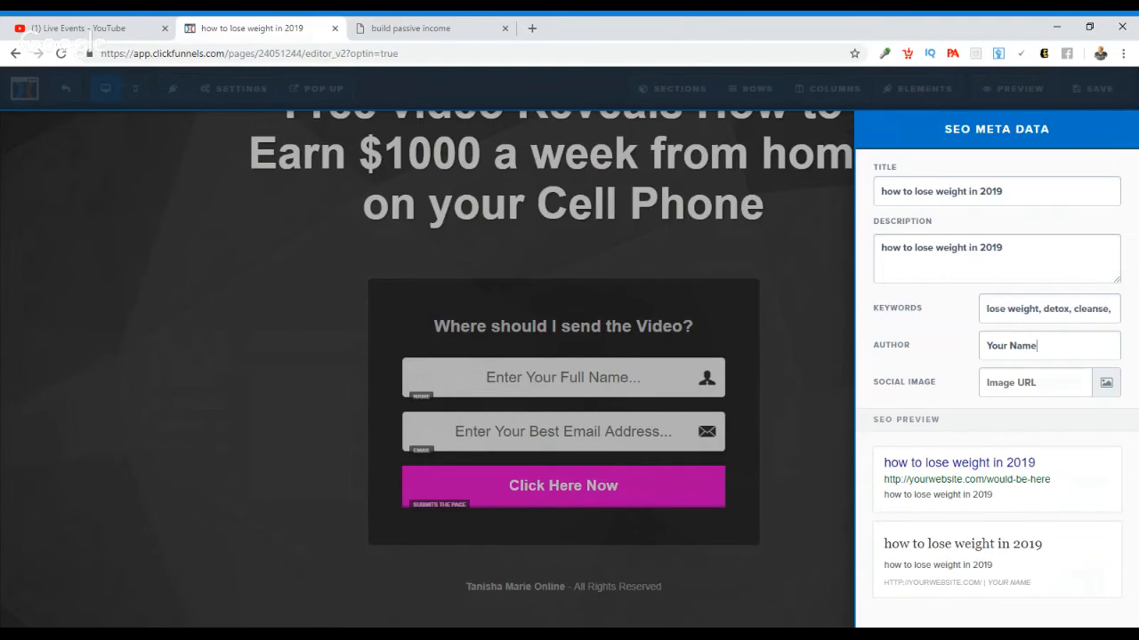
{"action": "key", "text": "ctrl+shift+Left"}
{"action": "key", "text": "ctrl+shift+Left"}
{"action": "type", "text": "Tanisha m"}
{"action": "key", "text": "BackSpace"}
{"action": "type", "text": "Marie"}
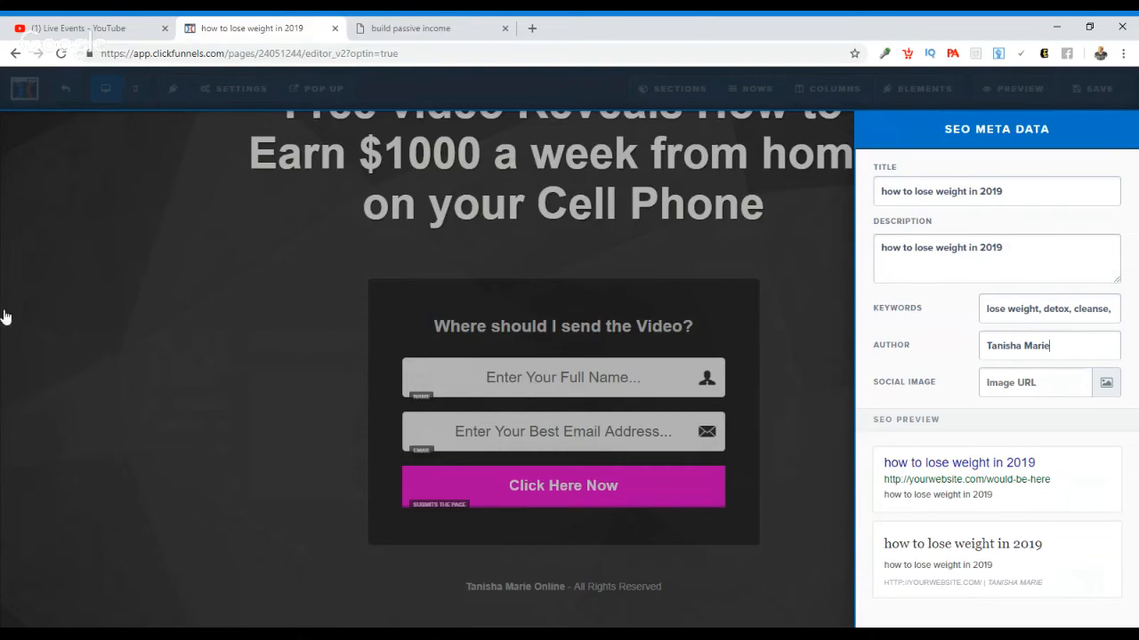
{"action": "left_click", "coordinate": [105, 348]}
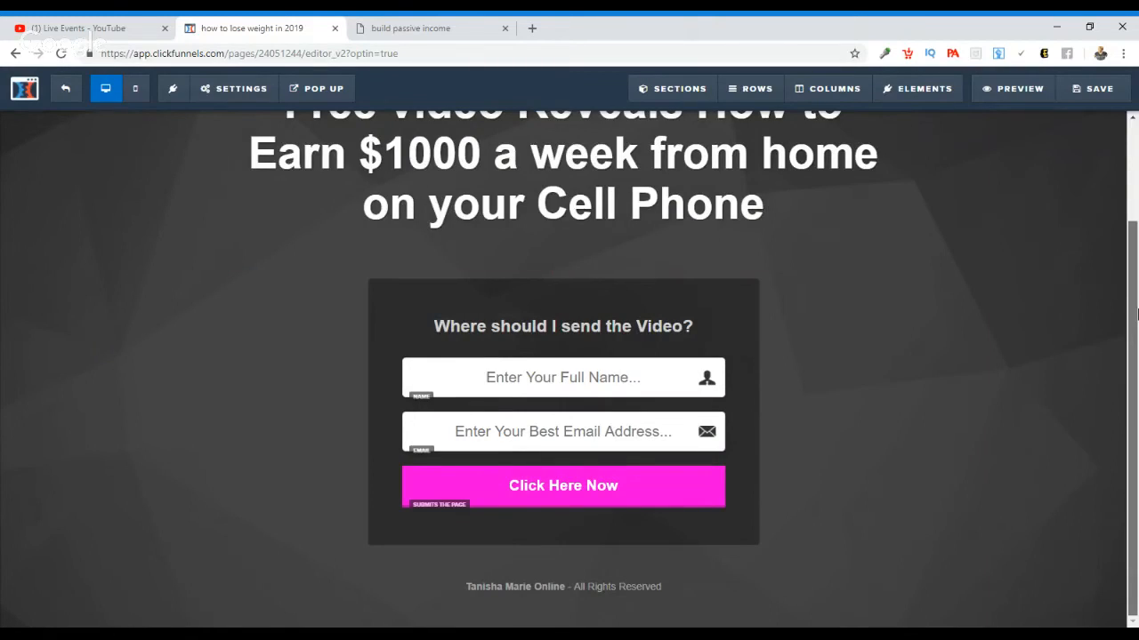
Step: Save the finished opt-in page and exit the editor to return to the funnel
{"action": "left_click_drag", "start_coordinate": [1136, 432], "coordinate": [1136, 222]}
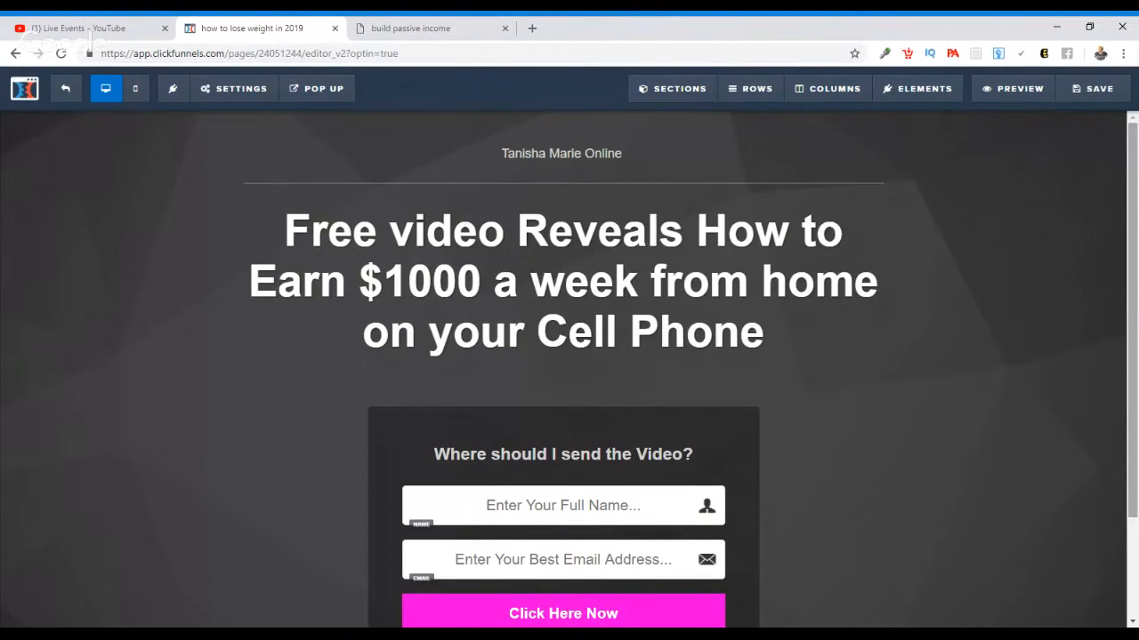
{"action": "left_click", "coordinate": [1094, 90]}
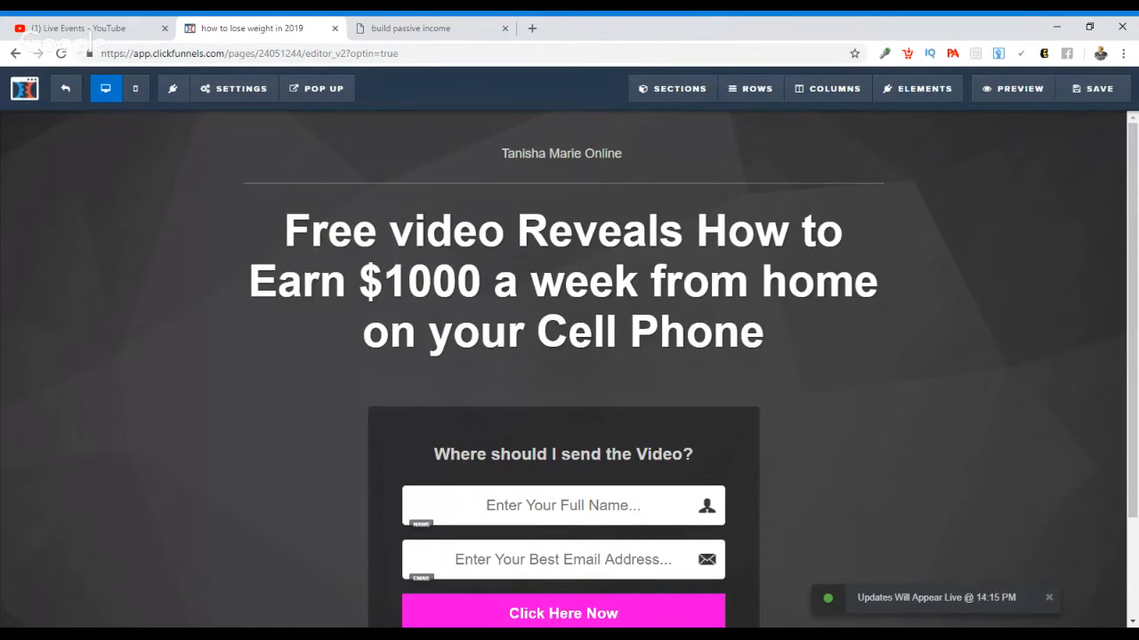
{"action": "left_click", "coordinate": [62, 94]}
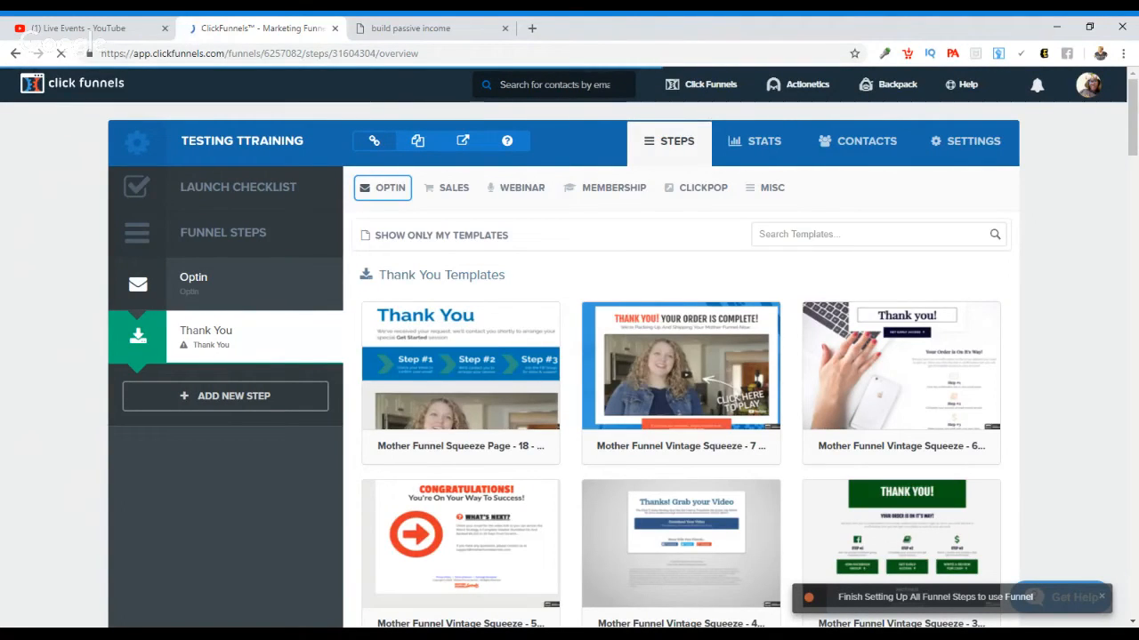
Step: Look through the gallery of Thank You page templates to compare the available designs
{"action": "mouse_move", "coordinate": [879, 329]}
{"action": "scroll", "coordinate": [1131, 109], "scroll_direction": "down", "scroll_amount": 2}
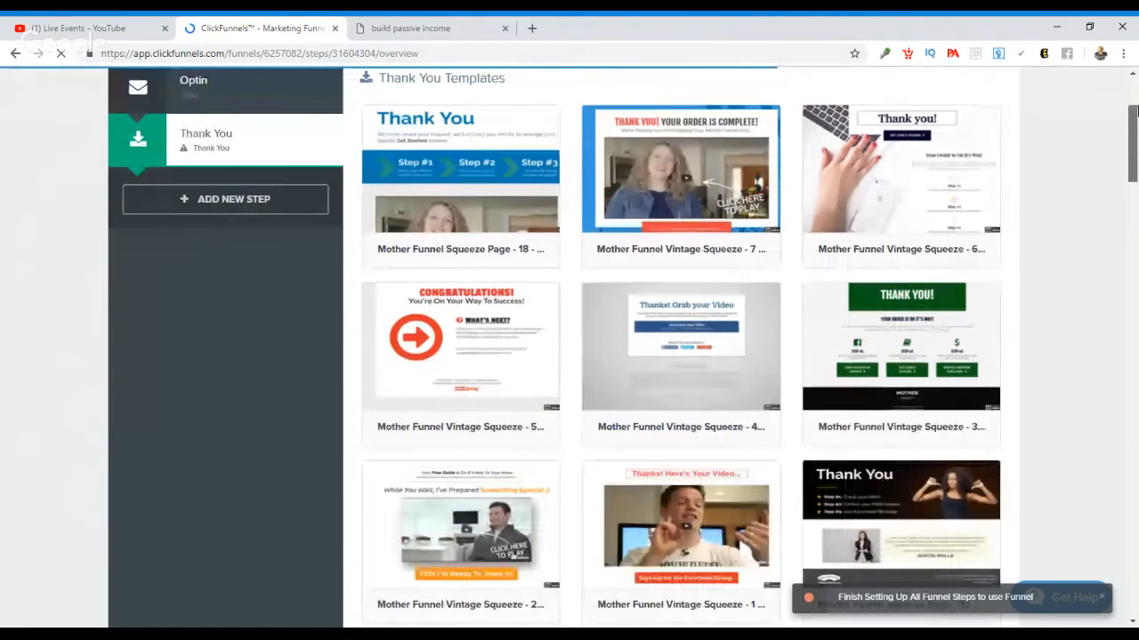
{"action": "scroll", "coordinate": [1132, 110], "scroll_direction": "down", "scroll_amount": 1}
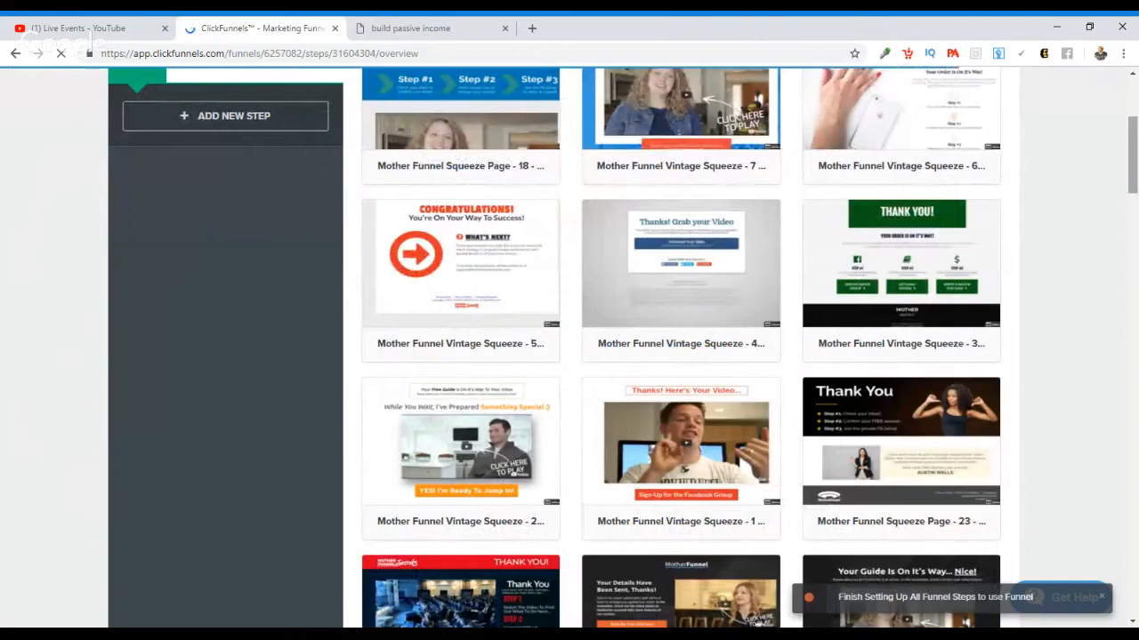
{"action": "scroll", "coordinate": [1136, 150], "scroll_direction": "down", "scroll_amount": 7}
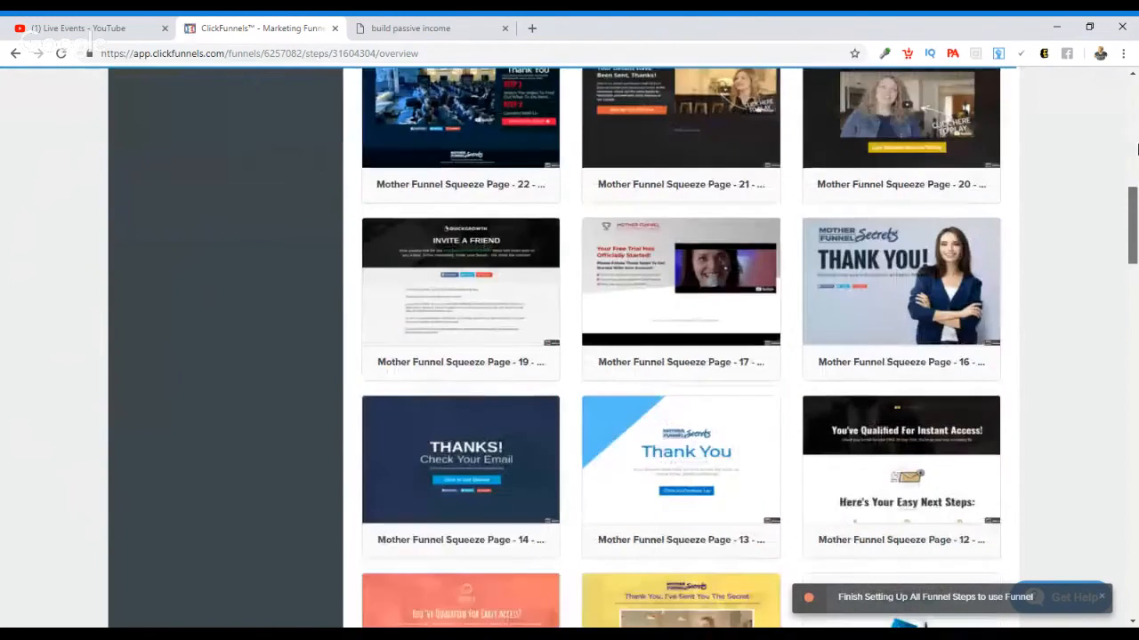
{"action": "scroll", "coordinate": [1136, 150], "scroll_direction": "down", "scroll_amount": 5}
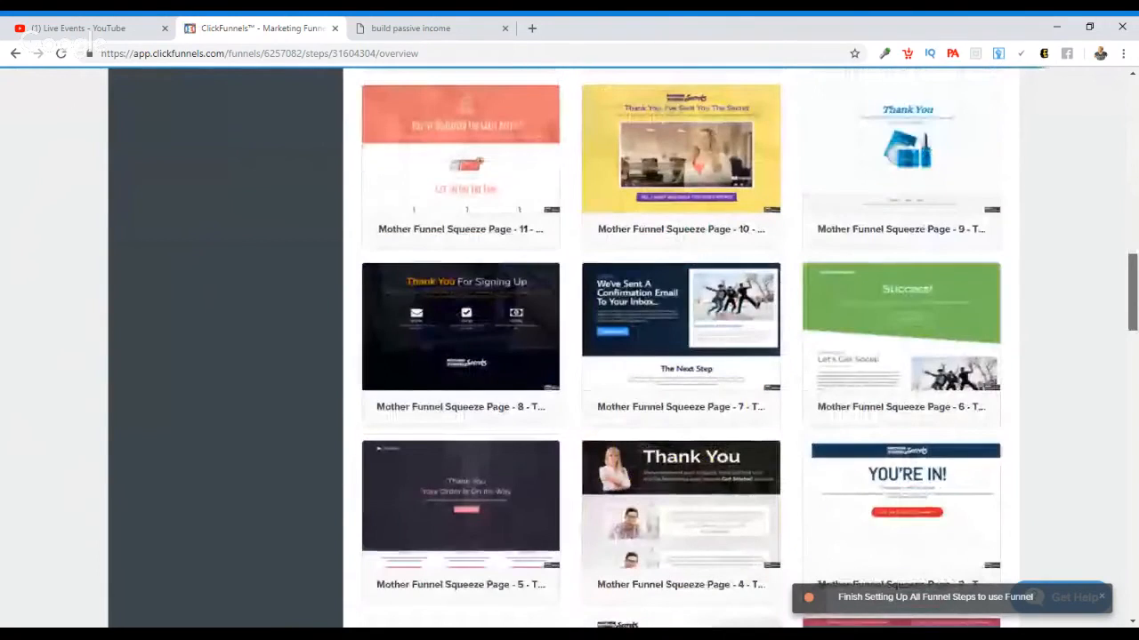
{"action": "scroll", "coordinate": [680, 347], "scroll_direction": "down", "scroll_amount": 10}
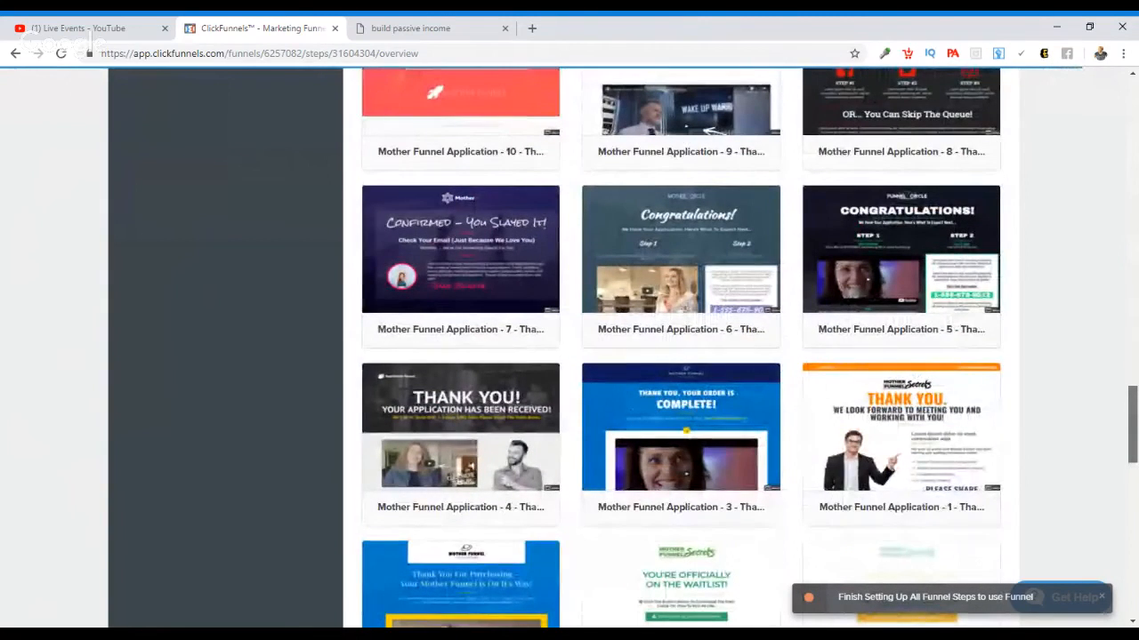
{"action": "scroll", "coordinate": [681, 347], "scroll_direction": "down", "scroll_amount": 5}
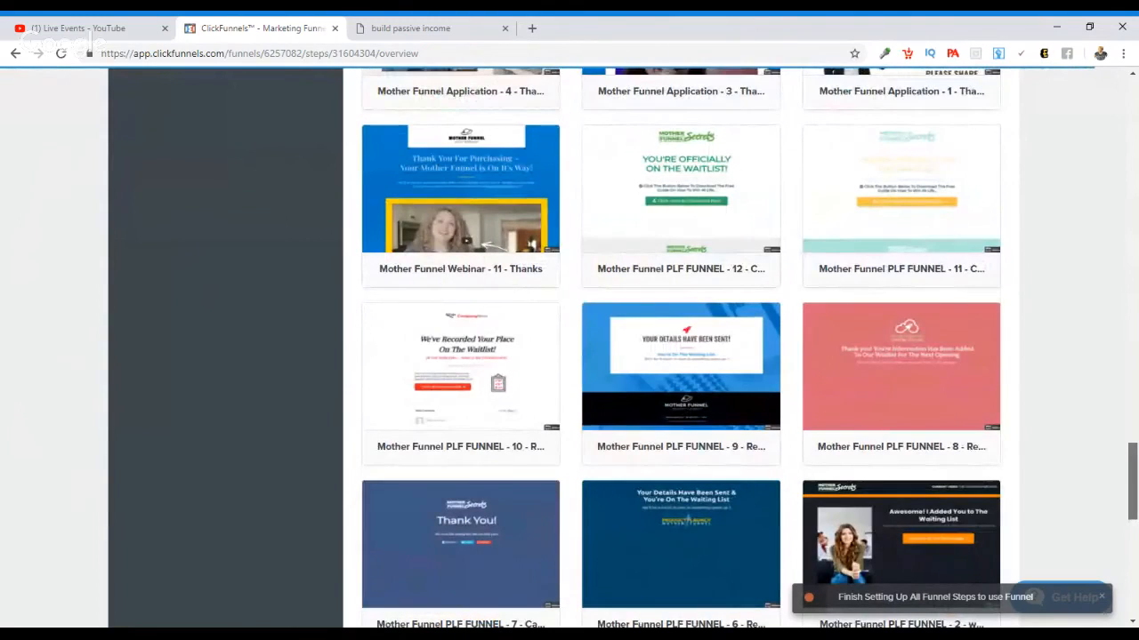
{"action": "scroll", "coordinate": [680, 347], "scroll_direction": "down", "scroll_amount": 4}
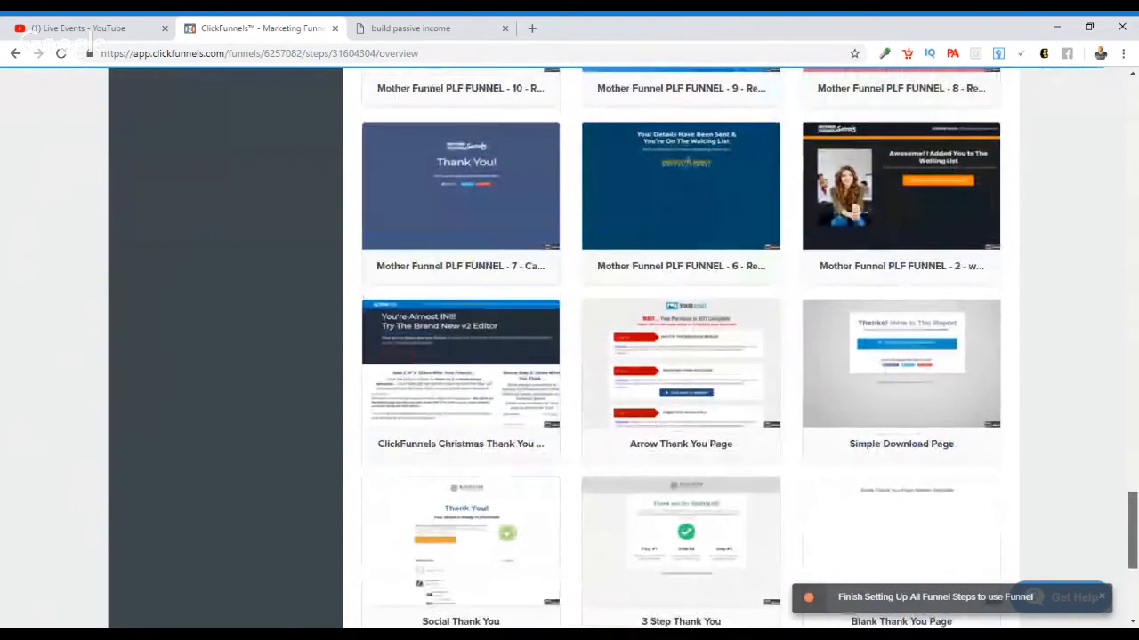
{"action": "scroll", "coordinate": [681, 347], "scroll_direction": "up", "scroll_amount": 9}
{"action": "scroll", "coordinate": [1137, 394], "scroll_direction": "up", "scroll_amount": 2}
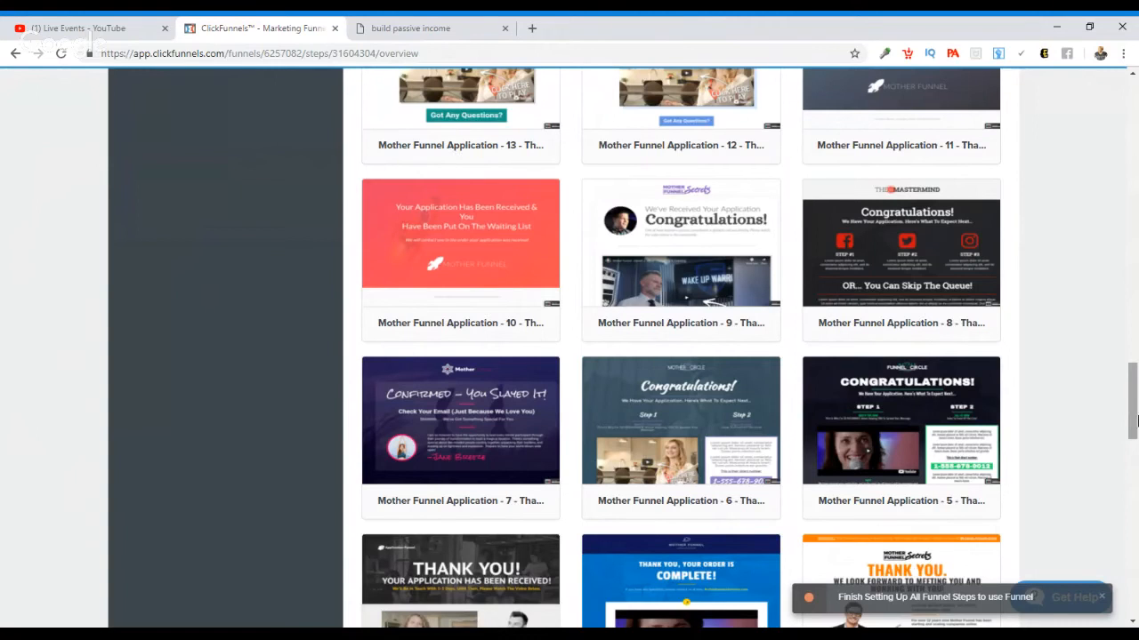
{"action": "scroll", "coordinate": [1135, 387], "scroll_direction": "down", "scroll_amount": 3}
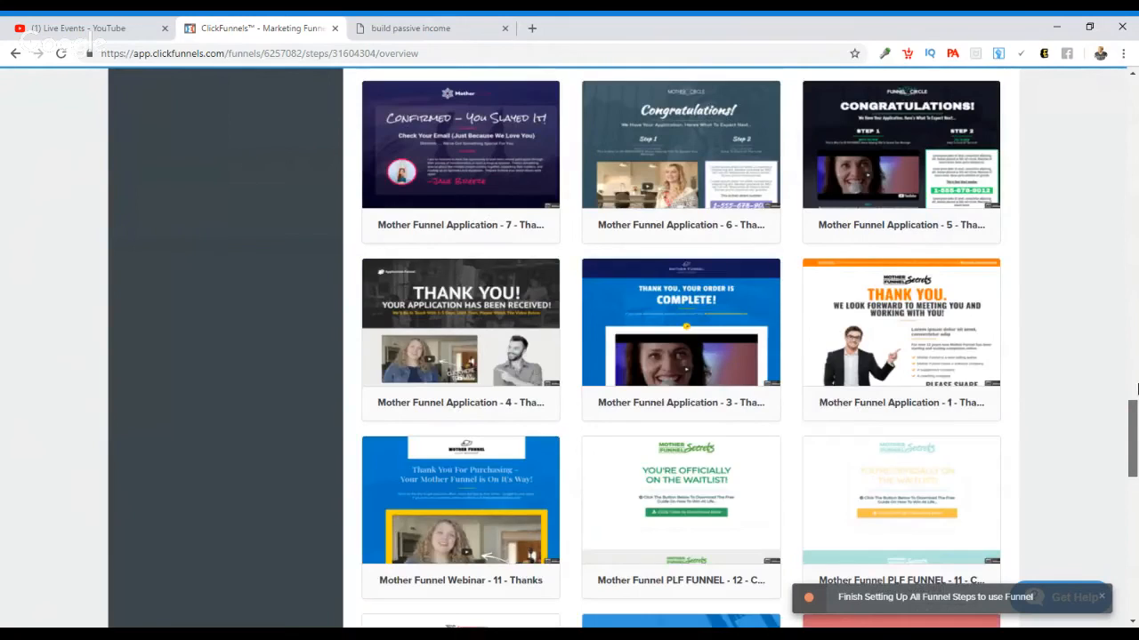
{"action": "scroll", "coordinate": [1136, 387], "scroll_direction": "down", "scroll_amount": 4}
{"action": "scroll", "coordinate": [680, 356], "scroll_direction": "down", "scroll_amount": 6}
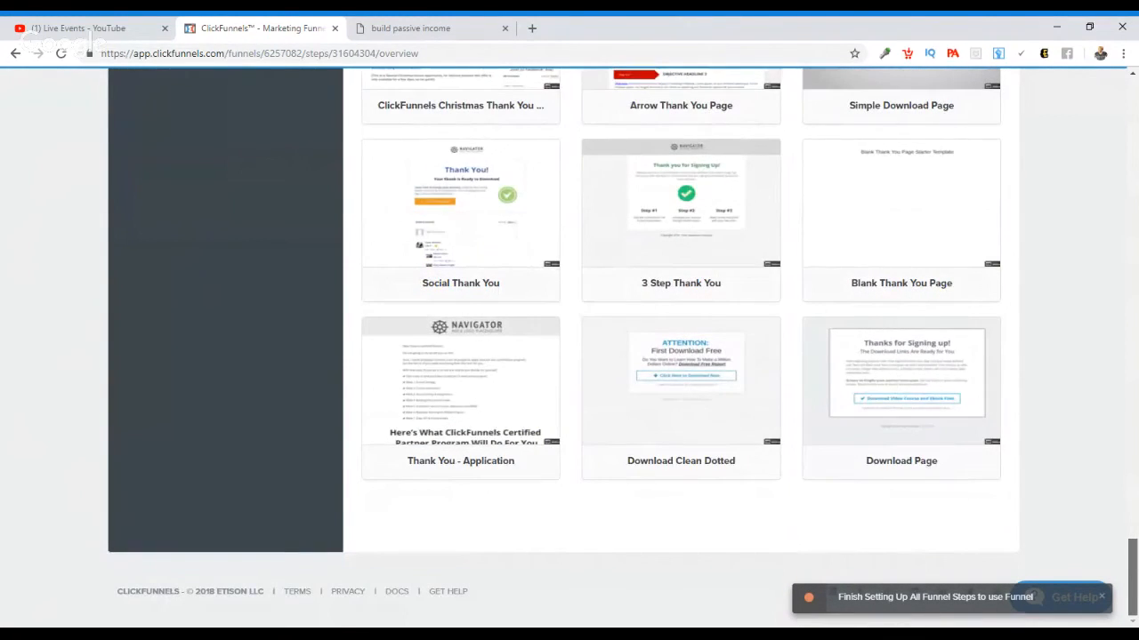
{"action": "scroll", "coordinate": [1135, 520], "scroll_direction": "up", "scroll_amount": 3}
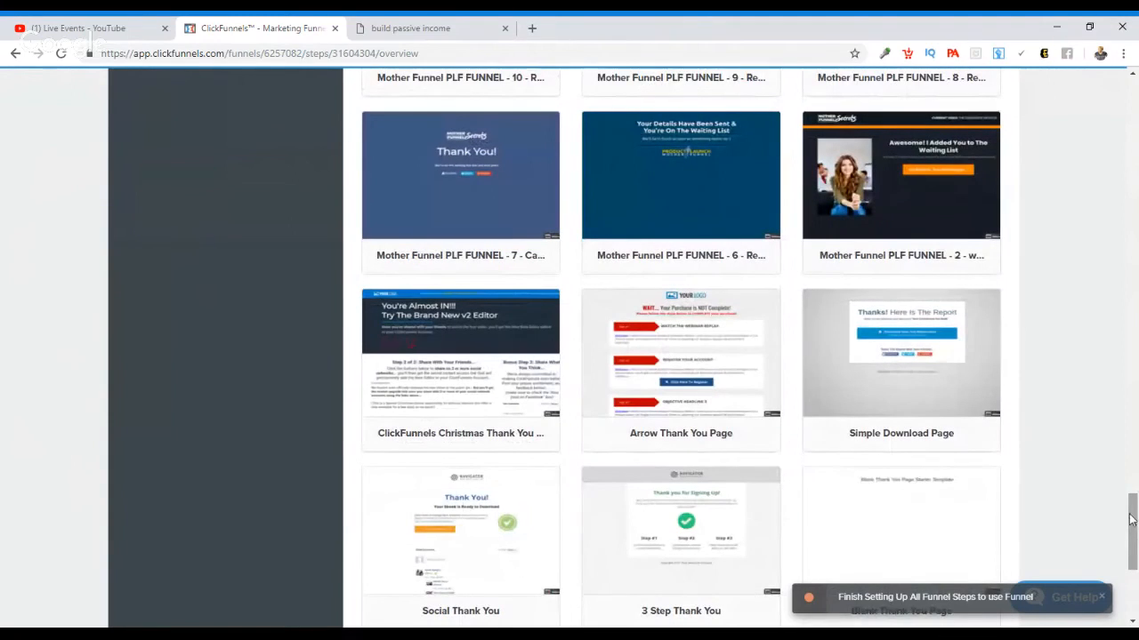
Step: Preview the Simple Download Page template and apply it to the Thank You funnel step
{"action": "mouse_move", "coordinate": [920, 398]}
{"action": "left_click", "coordinate": [908, 378]}
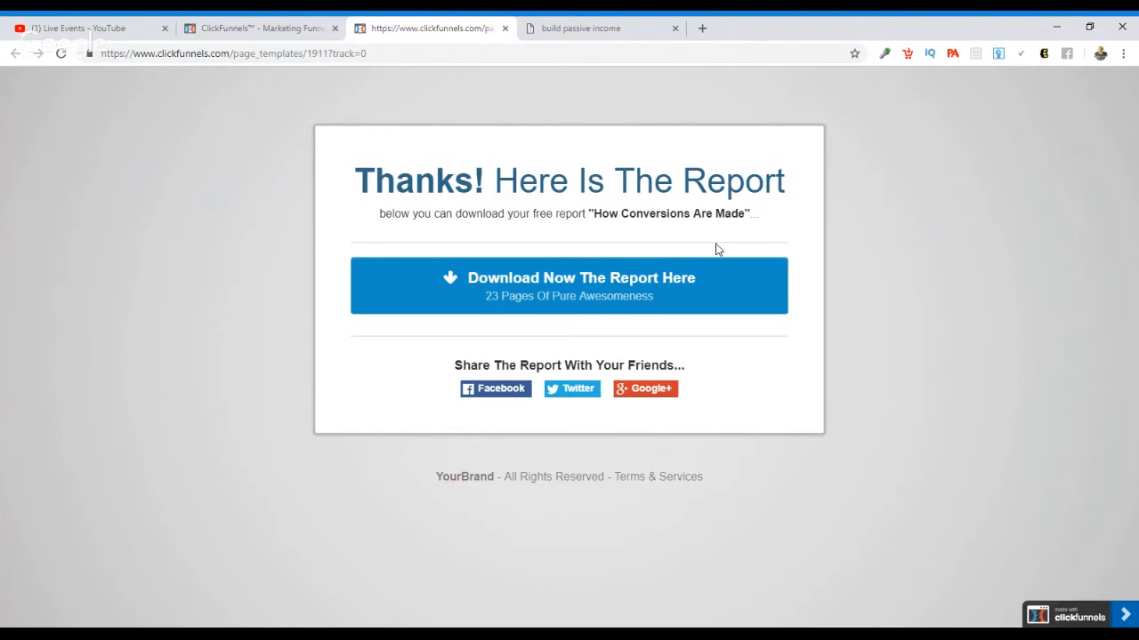
{"action": "left_click", "coordinate": [504, 28]}
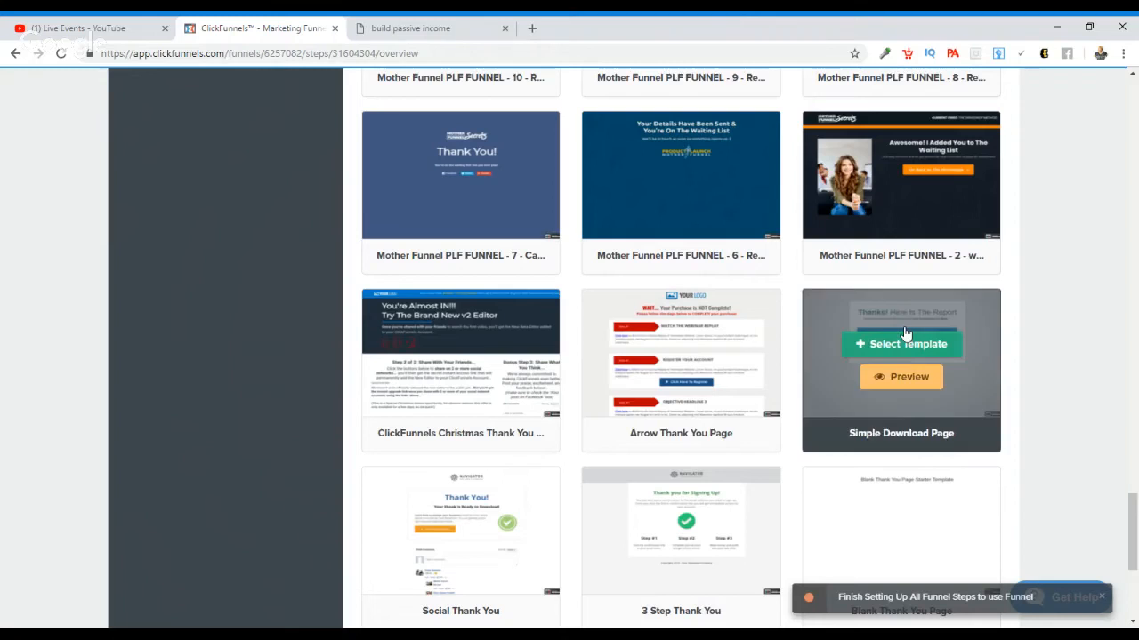
{"action": "left_click", "coordinate": [906, 346]}
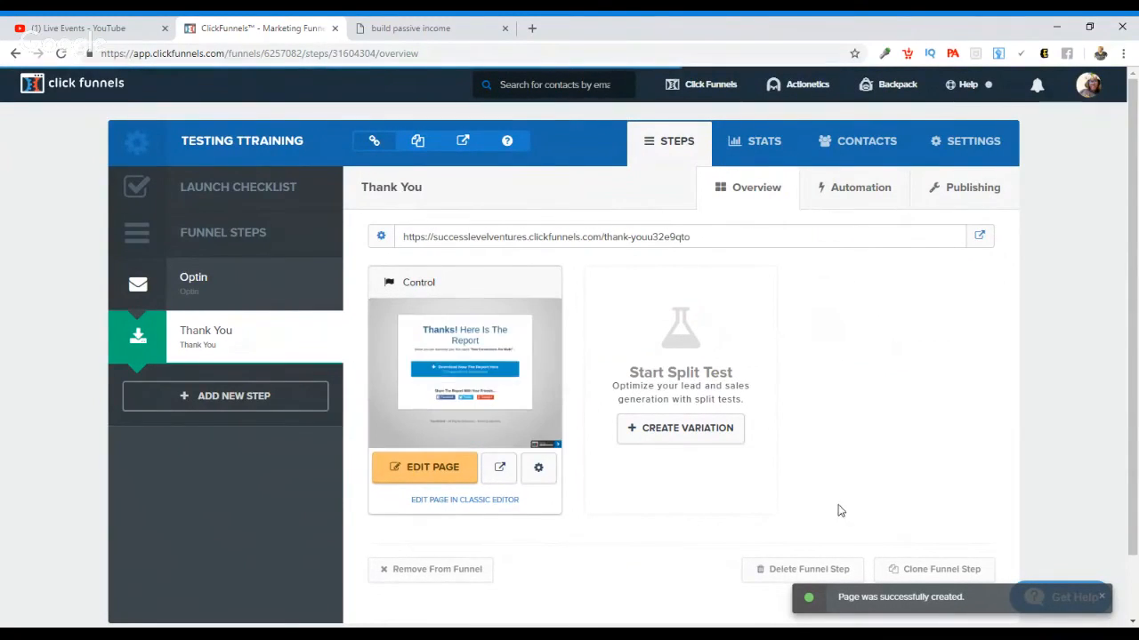
Step: Open the Thank You page for editing and change "Thanks!" in the headline to "Thank You!"
{"action": "left_click", "coordinate": [443, 472]}
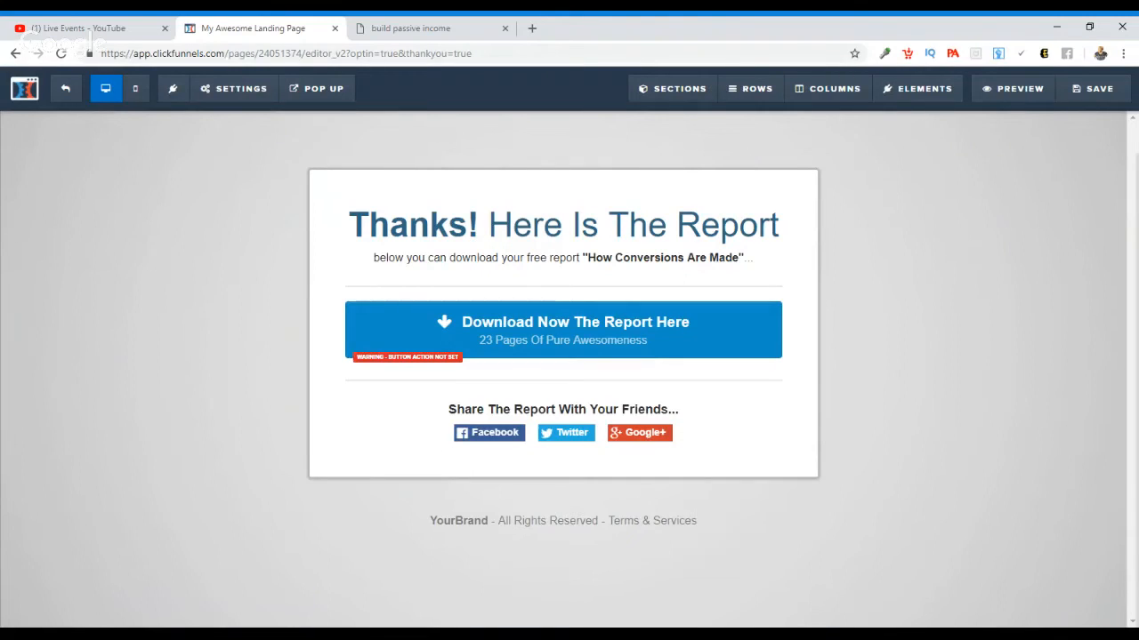
{"action": "left_click", "coordinate": [473, 225]}
{"action": "left_click", "coordinate": [473, 224]}
{"action": "key", "text": "BackSpace"}
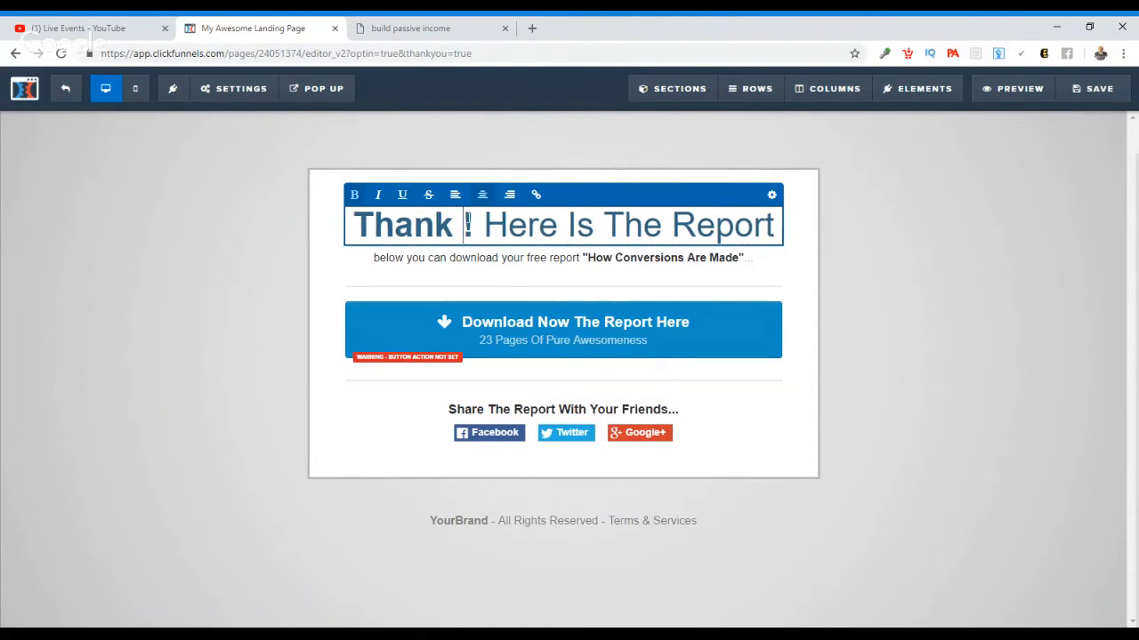
{"action": "type", "text": "You"}
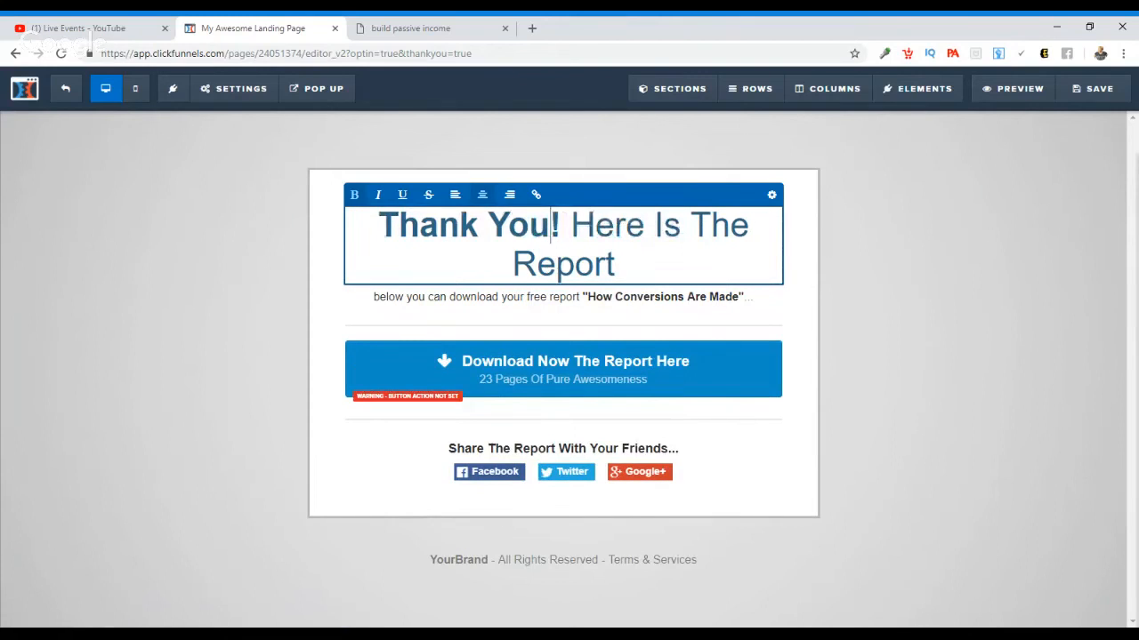
Step: Reword the rest of the headline after "Thank You!" to read "Here Is Your Free Video..."
{"action": "left_click", "coordinate": [616, 264]}
{"action": "key", "text": "BackSpace"}
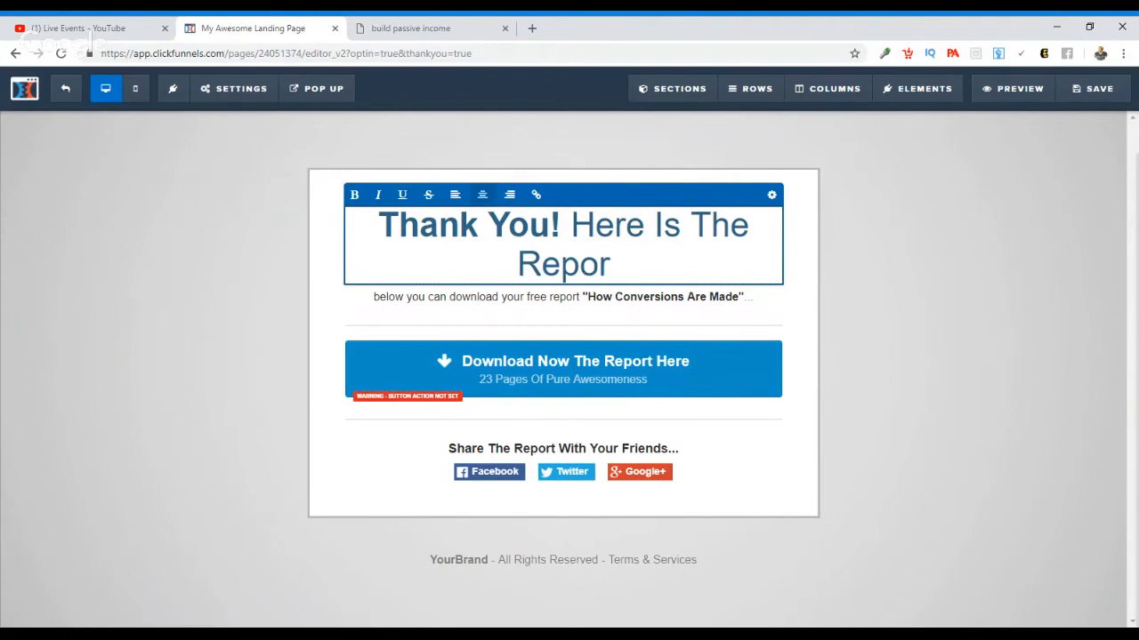
{"action": "key", "text": "BackSpace"}
{"action": "key", "text": "BackSpace"}
{"action": "key", "text": "BackSpace"}
{"action": "key", "text": "BackSpace"}
{"action": "key", "text": "BackSpace"}
{"action": "key", "text": "BackSpace"}
{"action": "key", "text": "BackSpace"}
{"action": "key", "text": "BackSpace"}
{"action": "key", "text": "BackSpace"}
{"action": "key", "text": "BackSpace"}
{"action": "key", "text": "BackSpace"}
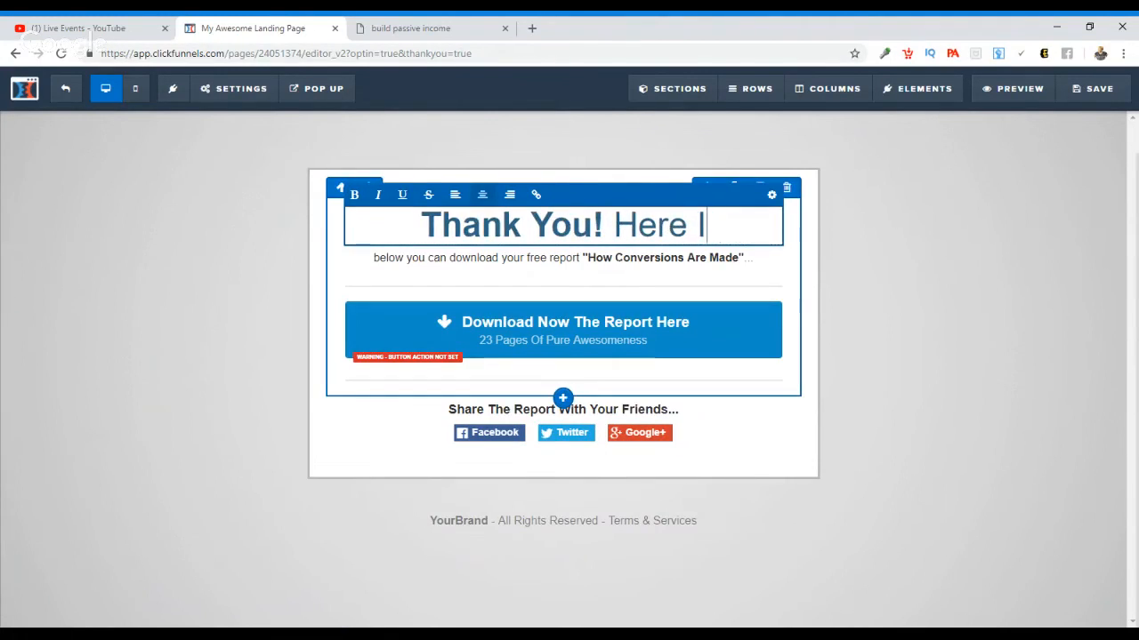
{"action": "type", "text": "s Your Fr"}
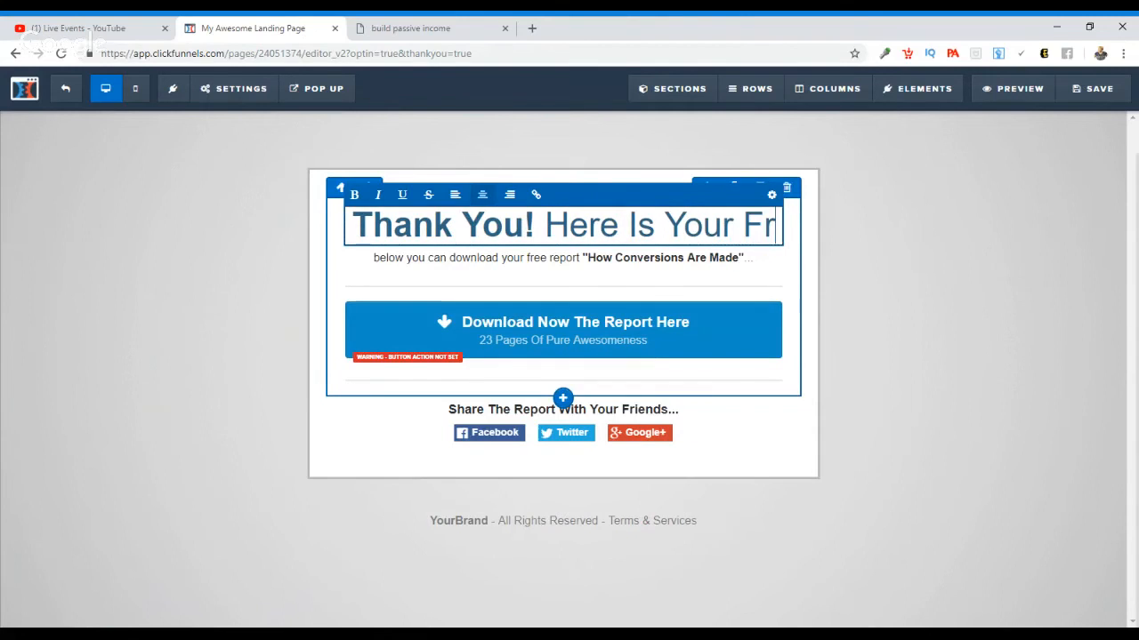
{"action": "type", "text": "ee Video"}
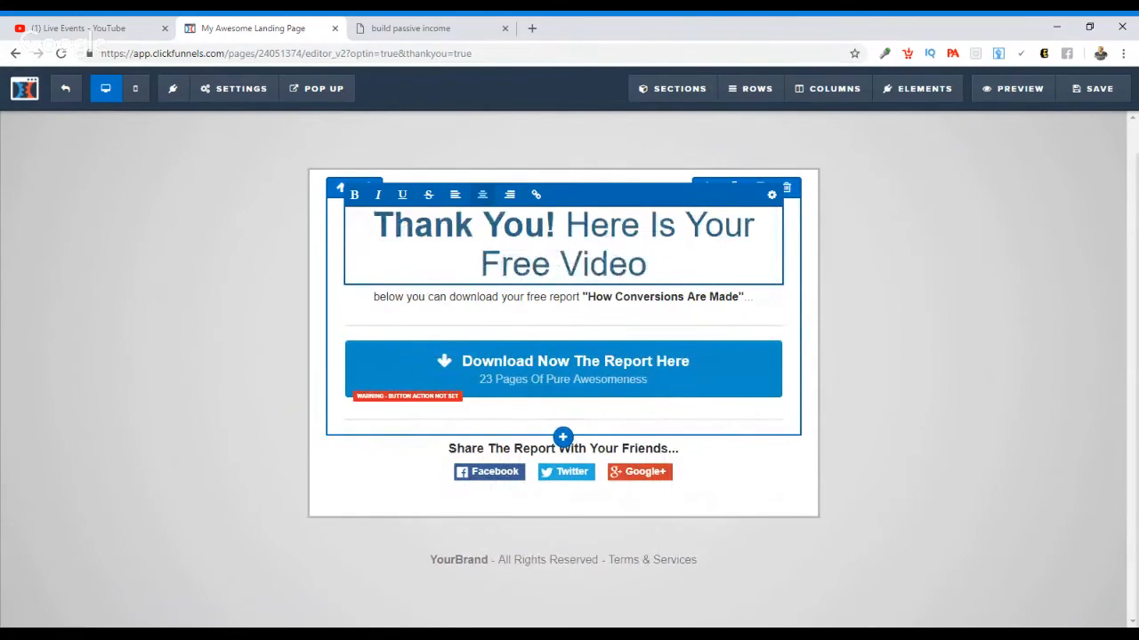
{"action": "type", "text": "..."}
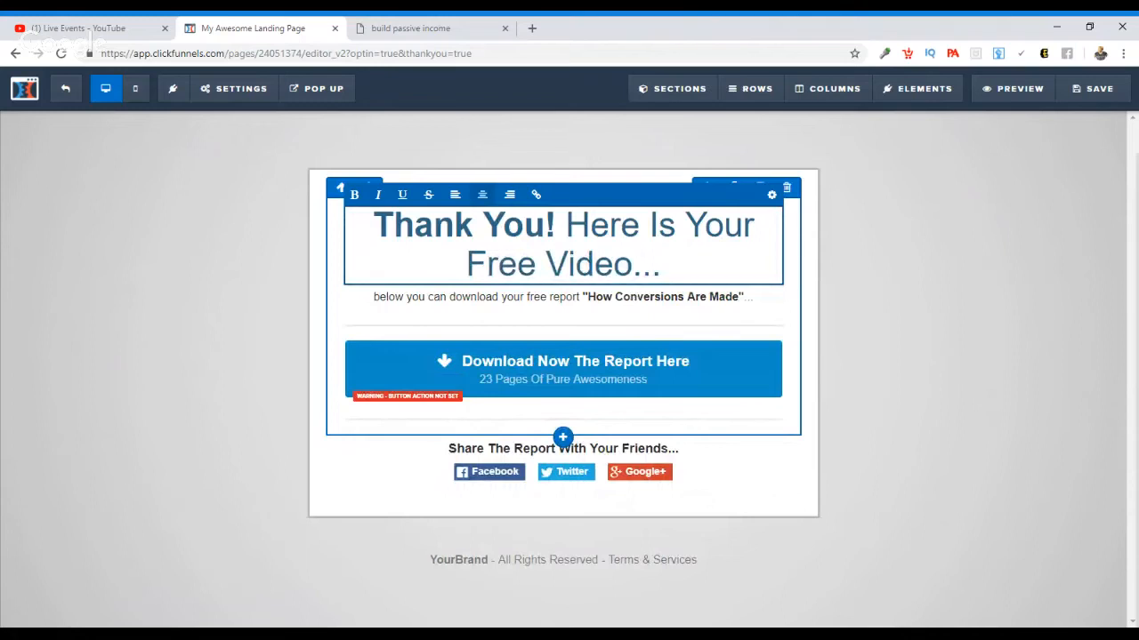
Step: Clear all the subheadline text about downloading the free report below the headline
{"action": "left_click", "coordinate": [637, 303]}
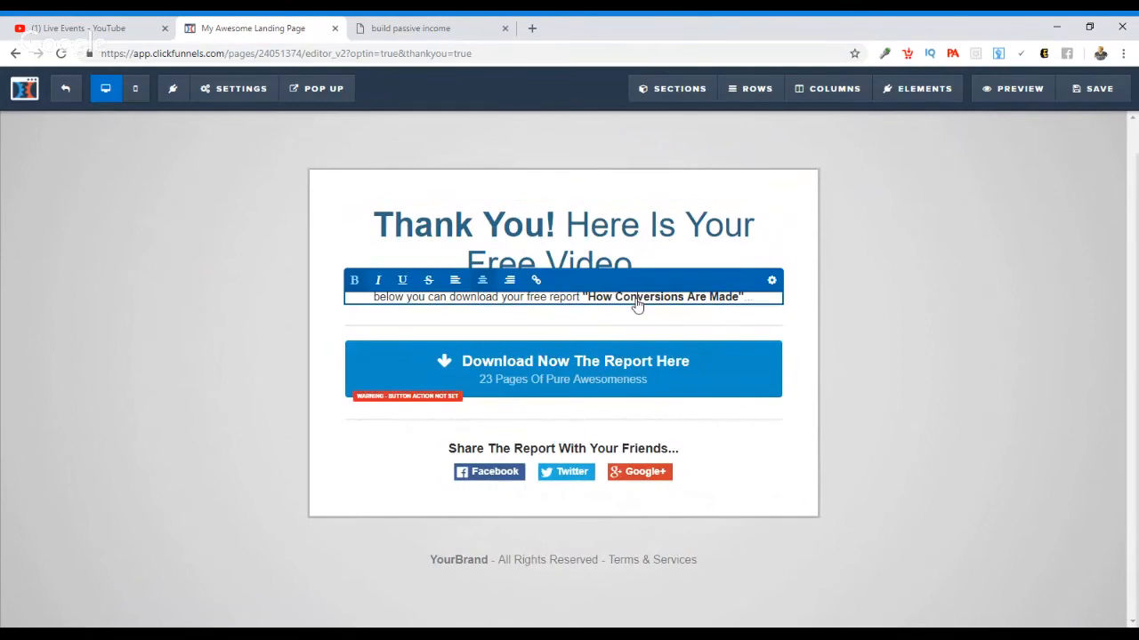
{"action": "left_click", "coordinate": [754, 298]}
{"action": "key", "text": "BackSpace"}
{"action": "key", "text": "BackSpace"}
{"action": "key", "text": "BackSpace"}
{"action": "key", "text": "BackSpace"}
{"action": "key", "text": "BackSpace"}
{"action": "key", "text": "BackSpace"}
{"action": "key", "text": "BackSpace"}
{"action": "key", "text": "BackSpace"}
{"action": "key", "text": "BackSpace"}
{"action": "key", "text": "BackSpace"}
{"action": "key", "text": "BackSpace"}
{"action": "key", "text": "BackSpace"}
{"action": "key", "text": "BackSpace"}
{"action": "key", "text": "BackSpace"}
{"action": "key", "text": "BackSpace"}
{"action": "key", "text": "BackSpace"}
{"action": "key", "text": "BackSpace"}
{"action": "key", "text": "BackSpace"}
{"action": "key", "text": "BackSpace"}
{"action": "key", "text": "BackSpace"}
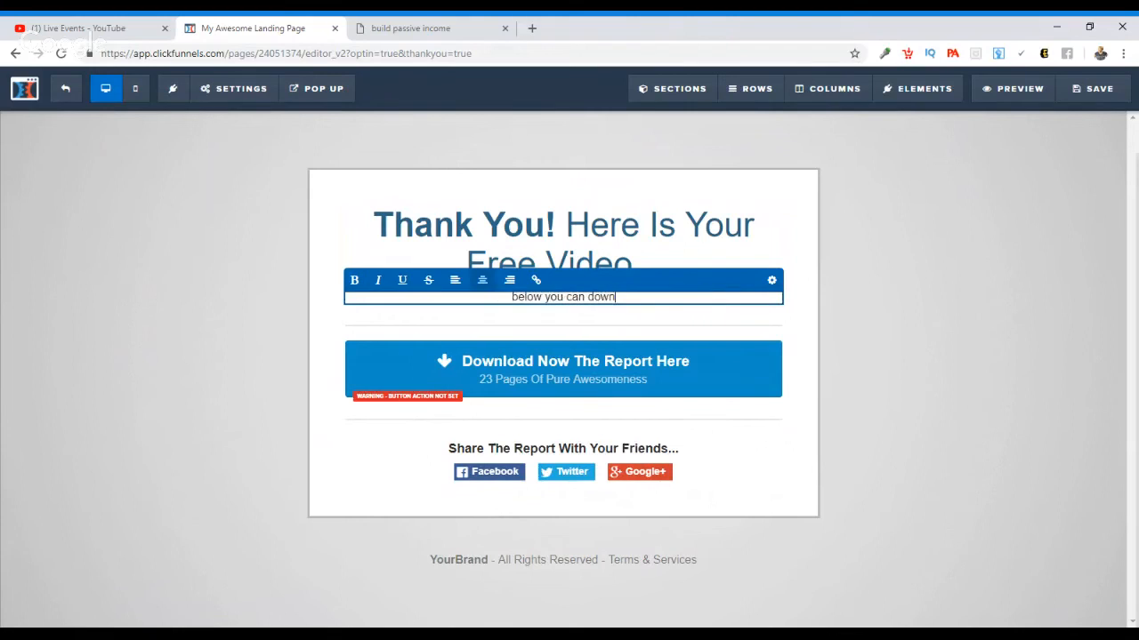
{"action": "key", "text": "BackSpace"}
{"action": "key", "text": "BackSpace"}
{"action": "key", "text": "BackSpace"}
{"action": "key", "text": "BackSpace"}
{"action": "key", "text": "BackSpace"}
{"action": "key", "text": "BackSpace"}
{"action": "key", "text": "BackSpace"}
{"action": "key", "text": "BackSpace"}
{"action": "key", "text": "BackSpace"}
{"action": "key", "text": "BackSpace"}
{"action": "key", "text": "BackSpace"}
{"action": "key", "text": "BackSpace"}
{"action": "key", "text": "BackSpace"}
{"action": "key", "text": "BackSpace"}
{"action": "key", "text": "BackSpace"}
{"action": "key", "text": "BackSpace"}
{"action": "key", "text": "BackSpace"}
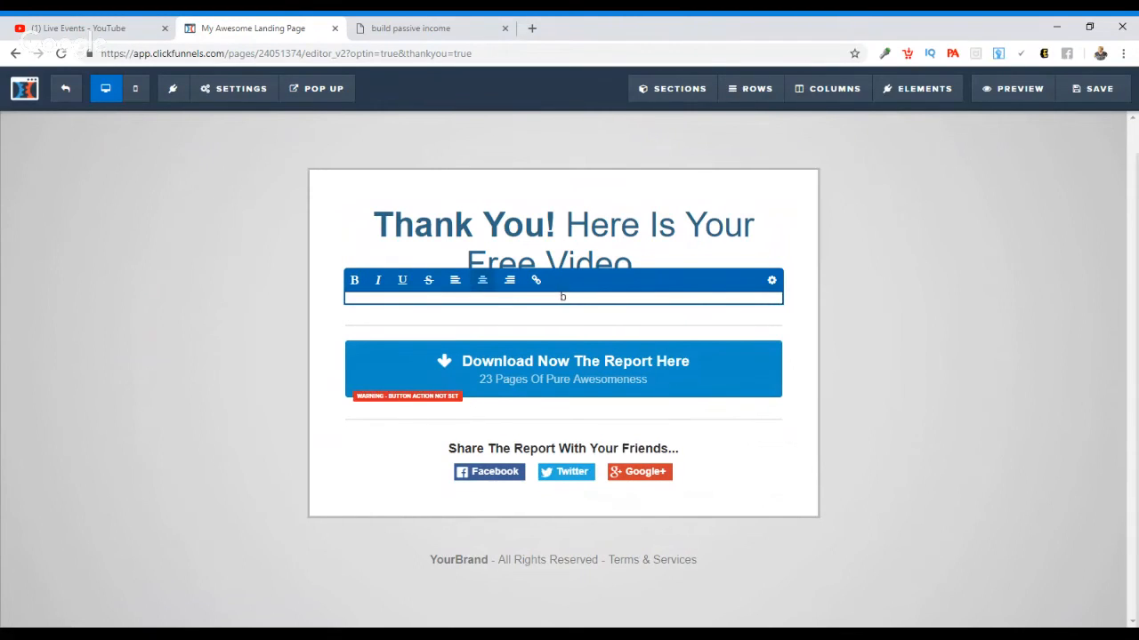
{"action": "key", "text": "BackSpace"}
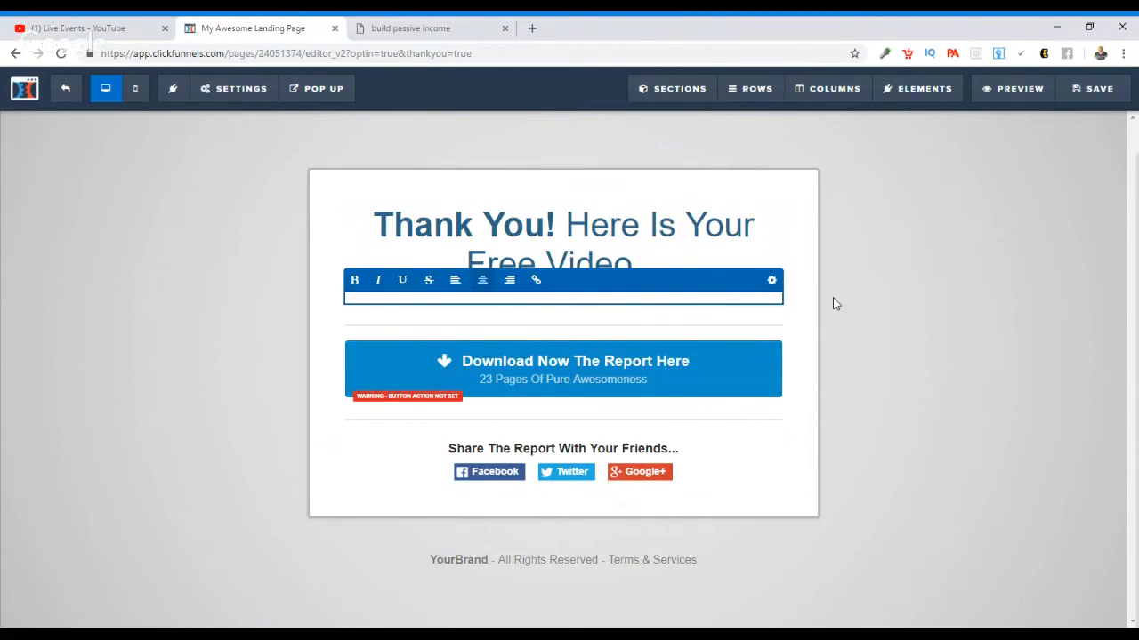
{"action": "left_click", "coordinate": [905, 289]}
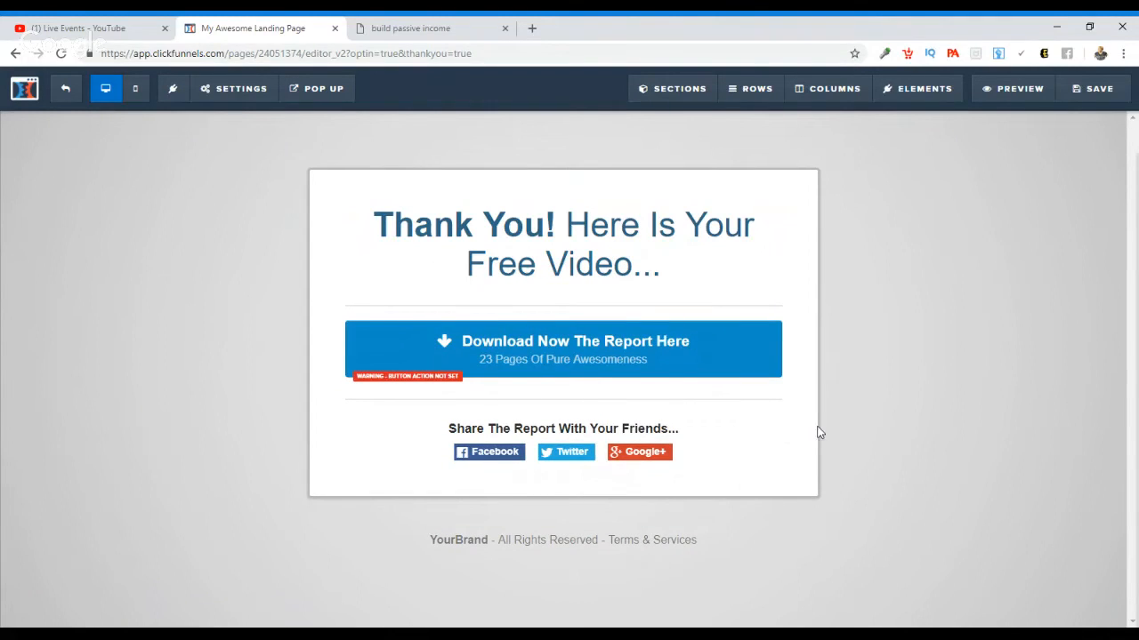
Step: Delete the row with the "Share The Report With Your Friends..." text and social sharing buttons
{"action": "mouse_move", "coordinate": [718, 445]}
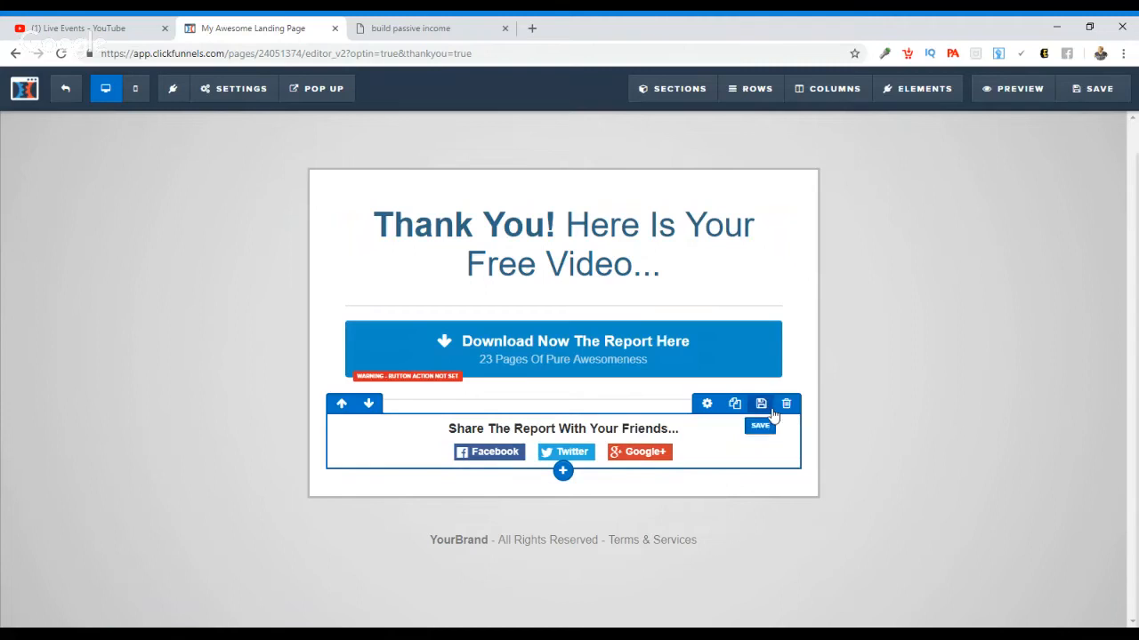
{"action": "left_click", "coordinate": [787, 412]}
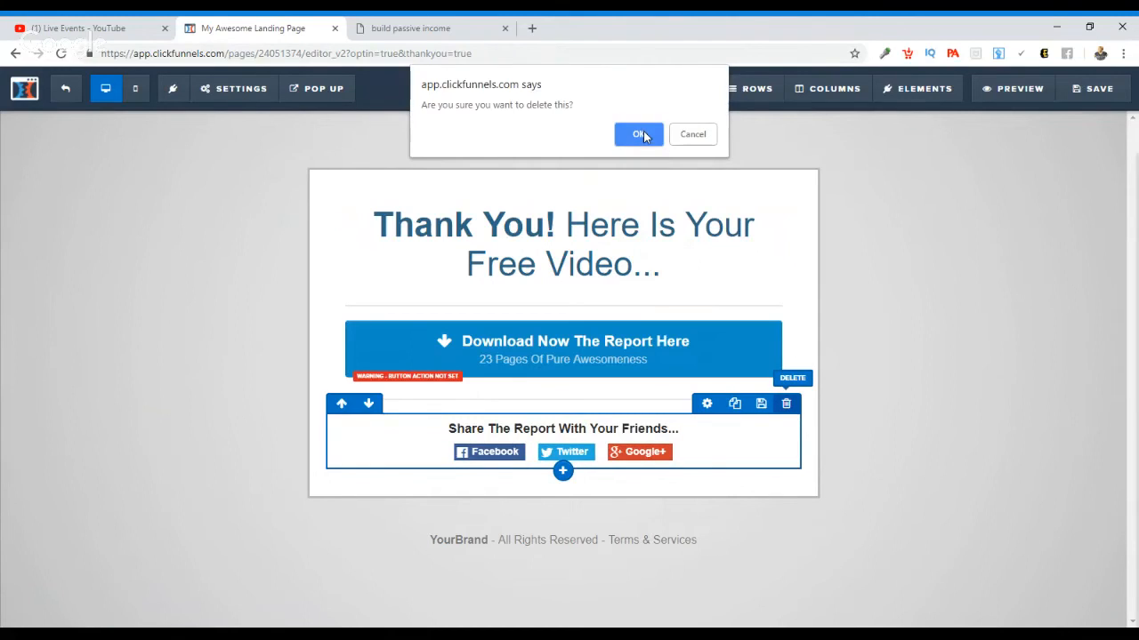
{"action": "left_click", "coordinate": [641, 132]}
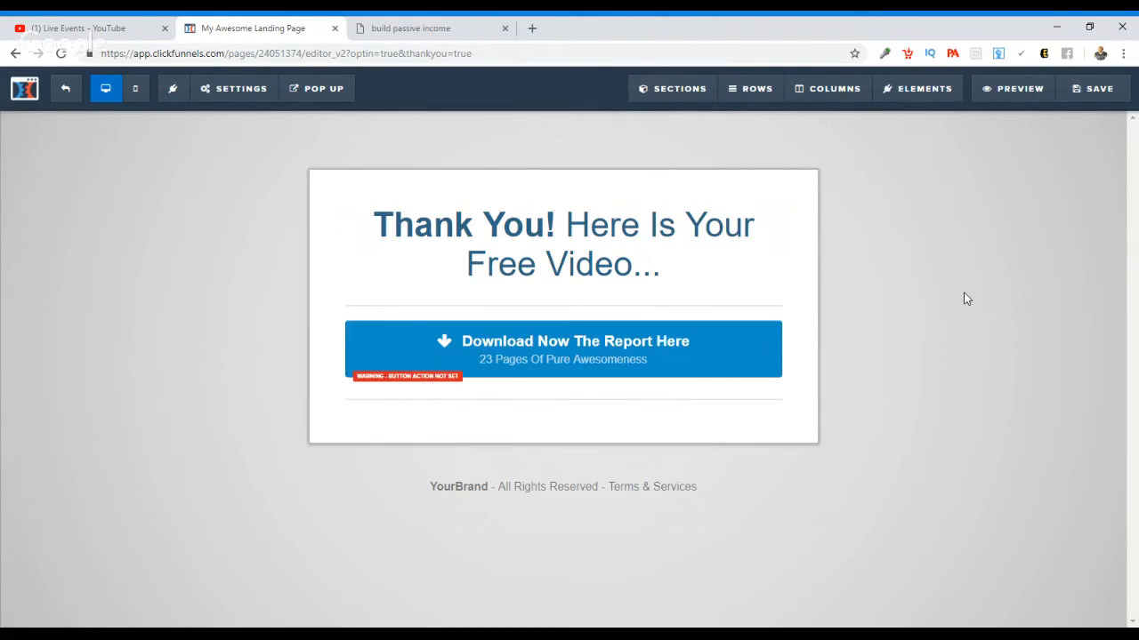
Step: Replace the "YourBrand" placeholder in the footer with the owner's brand name, keeping the rights and terms text
{"action": "left_click", "coordinate": [487, 492]}
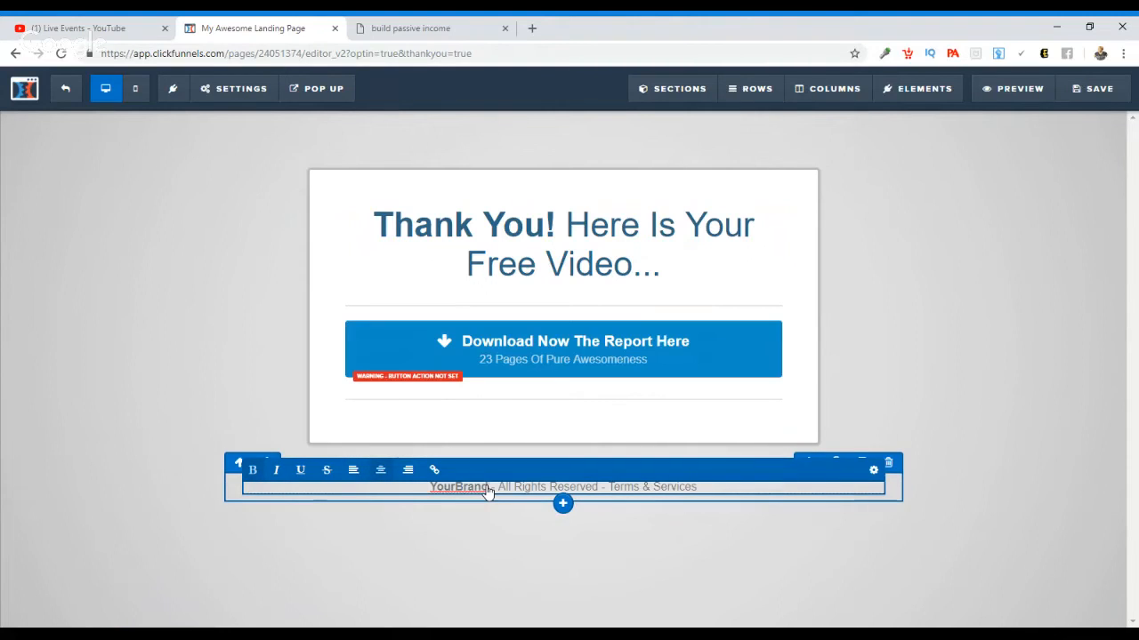
{"action": "key", "text": "BackSpace"}
{"action": "key", "text": "BackSpace"}
{"action": "key", "text": "BackSpace"}
{"action": "key", "text": "BackSpace"}
{"action": "key", "text": "BackSpace"}
{"action": "key", "text": "BackSpace"}
{"action": "key", "text": "BackSpace"}
{"action": "key", "text": "BackSpace"}
{"action": "key", "text": "BackSpace"}
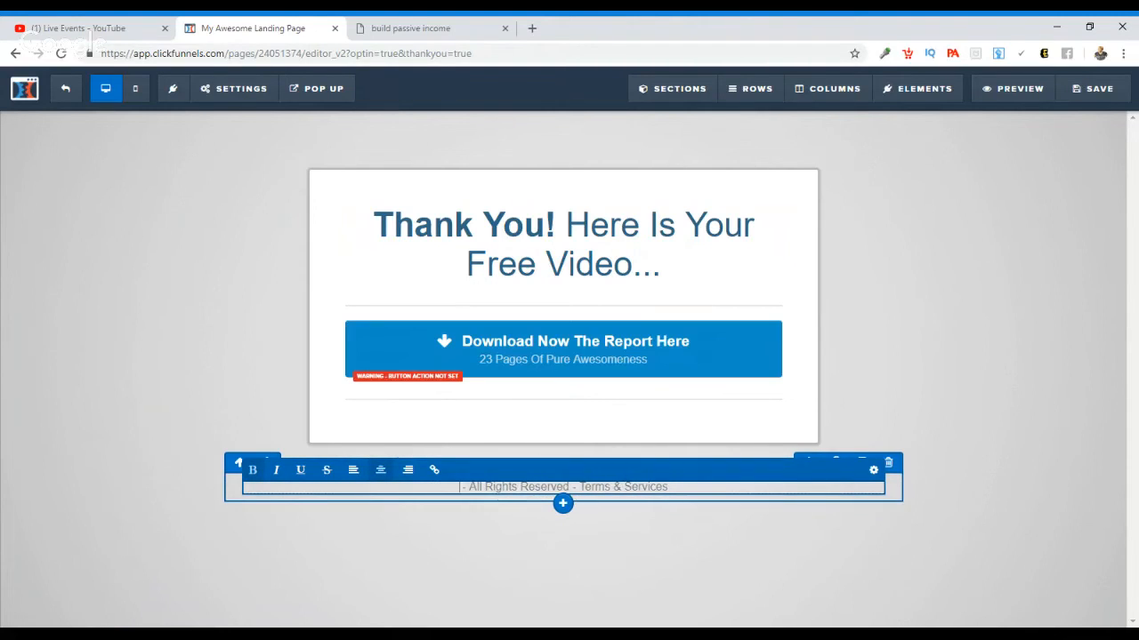
{"action": "type", "text": "Tanisha"}
{"action": "key", "text": "BackSpace"}
{"action": "key", "text": "BackSpace"}
{"action": "key", "text": "BackSpace"}
{"action": "key", "text": "BackSpace"}
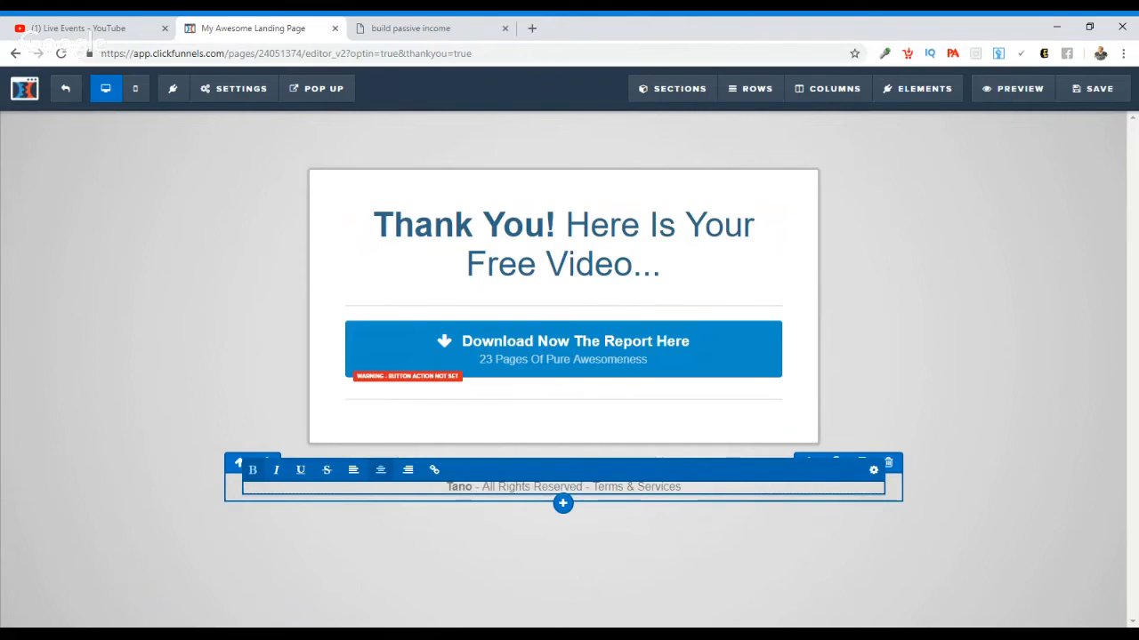
{"action": "type", "text": "isha"}
{"action": "key", "text": "BackSpace"}
{"action": "key", "text": "BackSpace"}
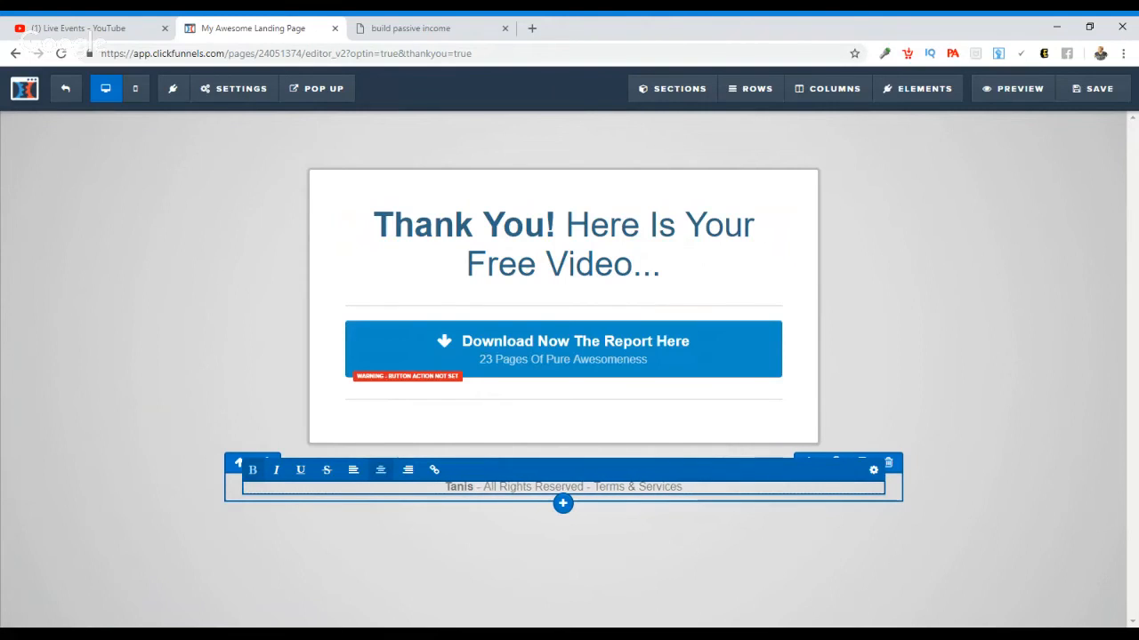
{"action": "type", "text": "ha a"}
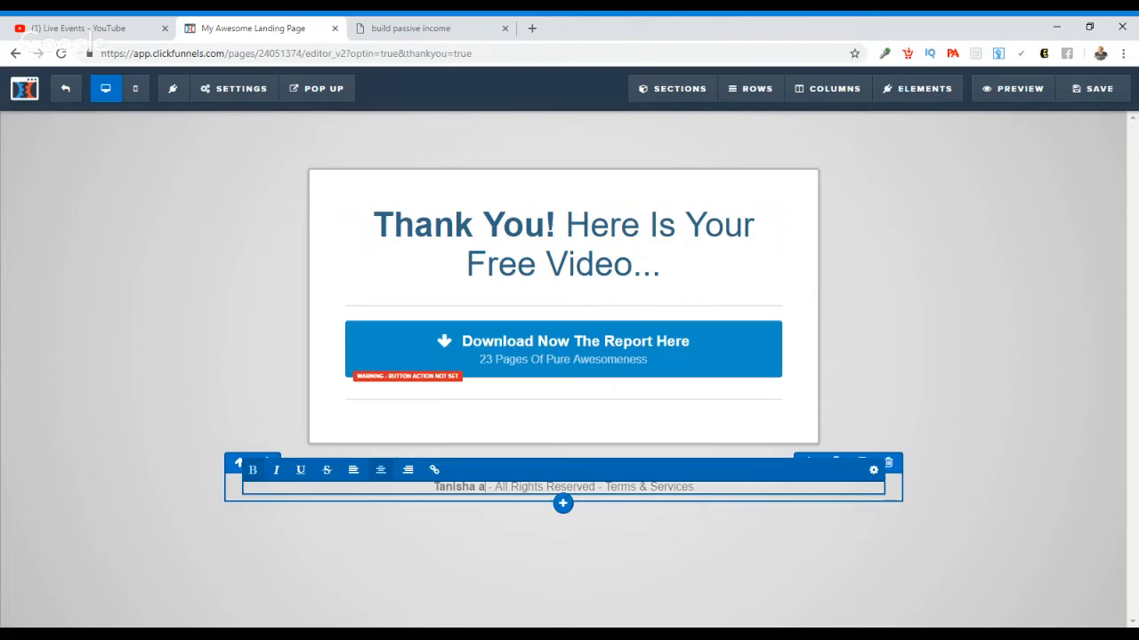
{"action": "key", "text": "BackSpace"}
{"action": "type", "text": "Marie"}
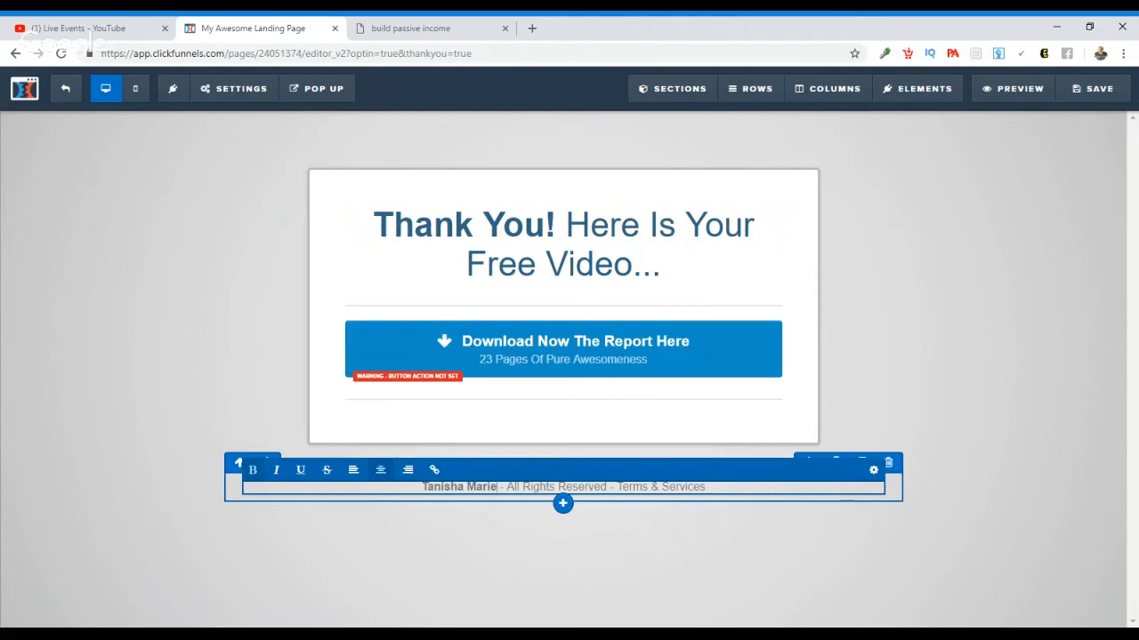
{"action": "type", "text": " Onlin"}
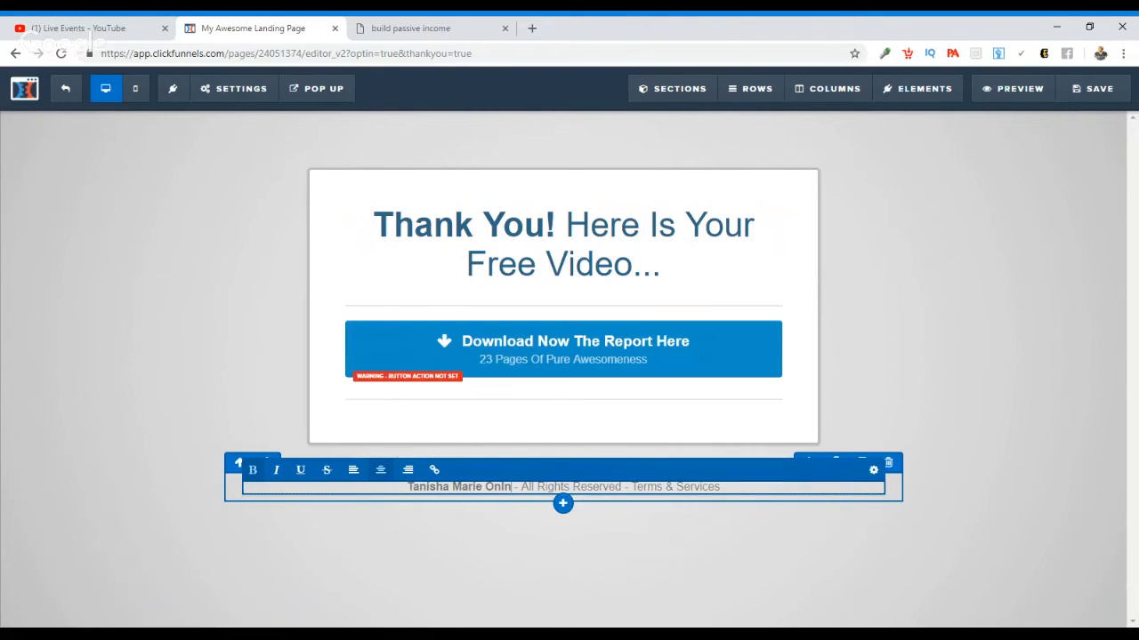
{"action": "type", "text": "e"}
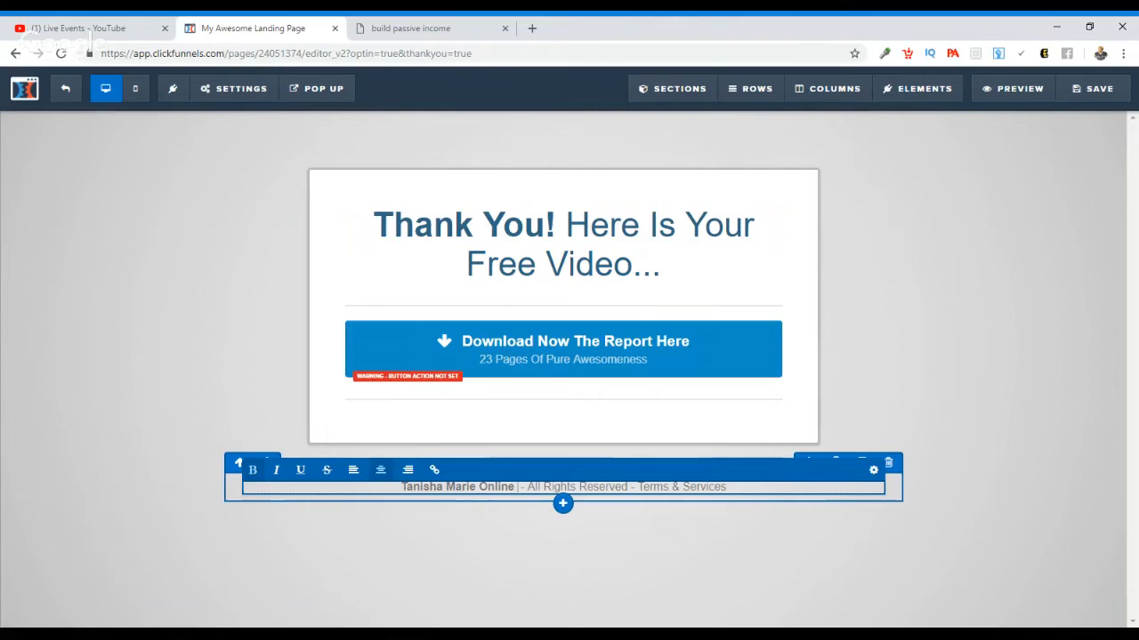
Step: Change the download button's main text to "Click Here to Watch the Free Video"
{"action": "left_click", "coordinate": [586, 357]}
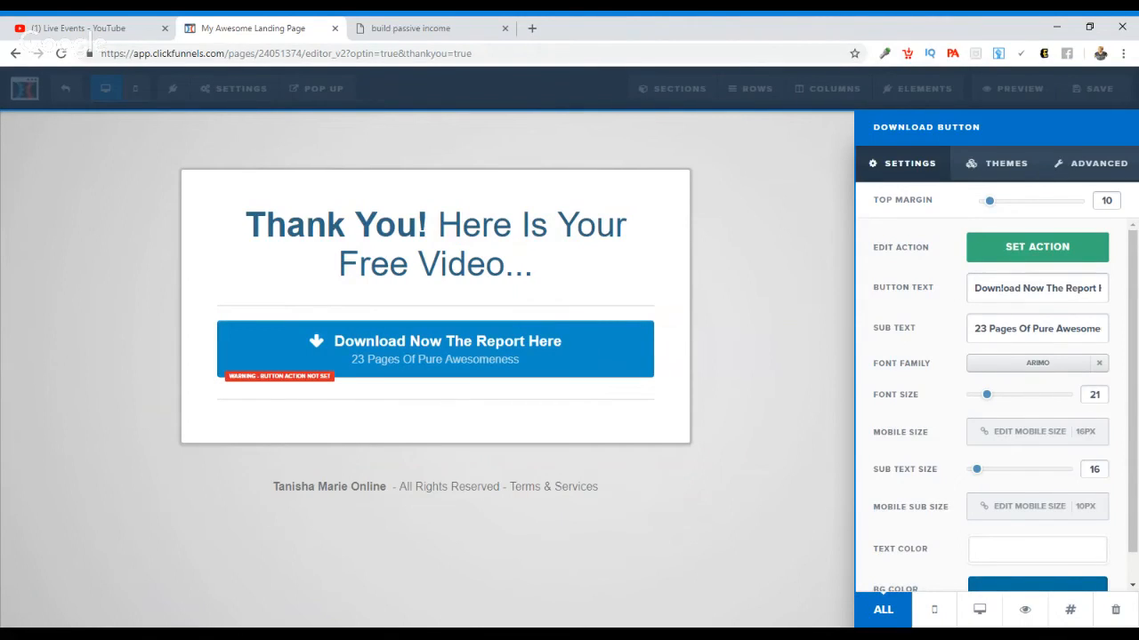
{"action": "triple_click", "coordinate": [994, 287]}
{"action": "type", "text": "Cli"}
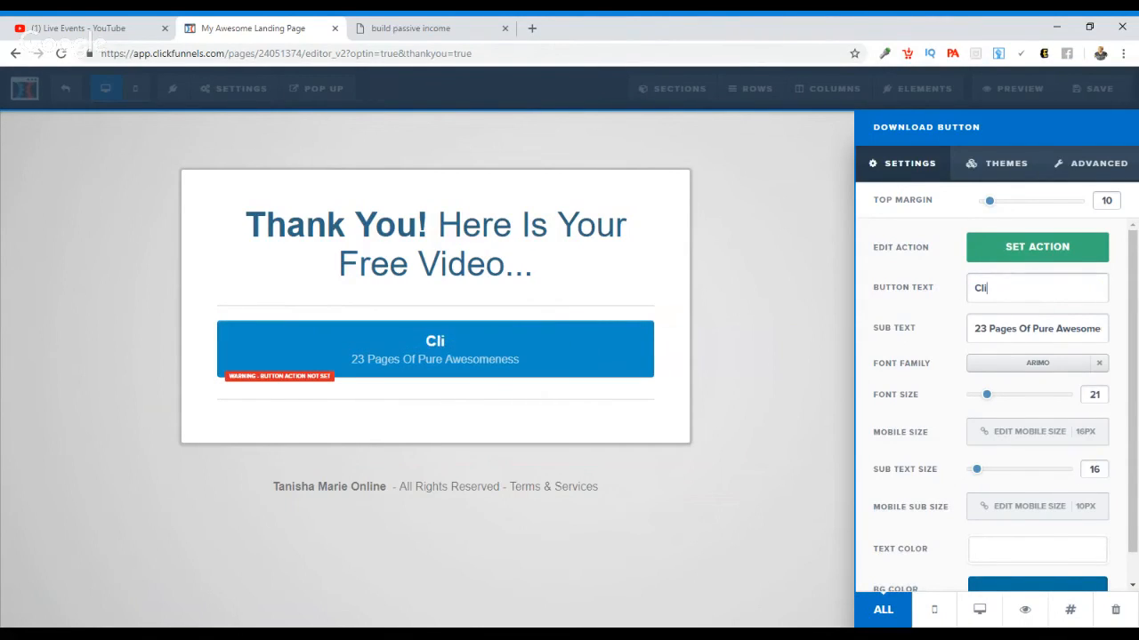
{"action": "type", "text": "ck Here to "}
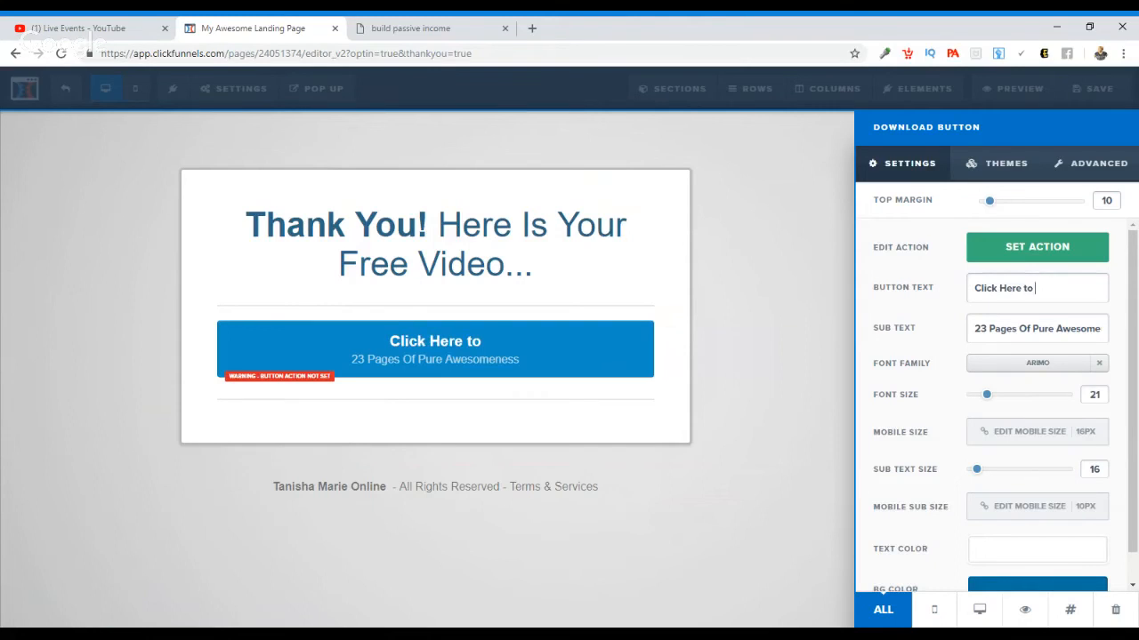
{"action": "type", "text": "Watch the "}
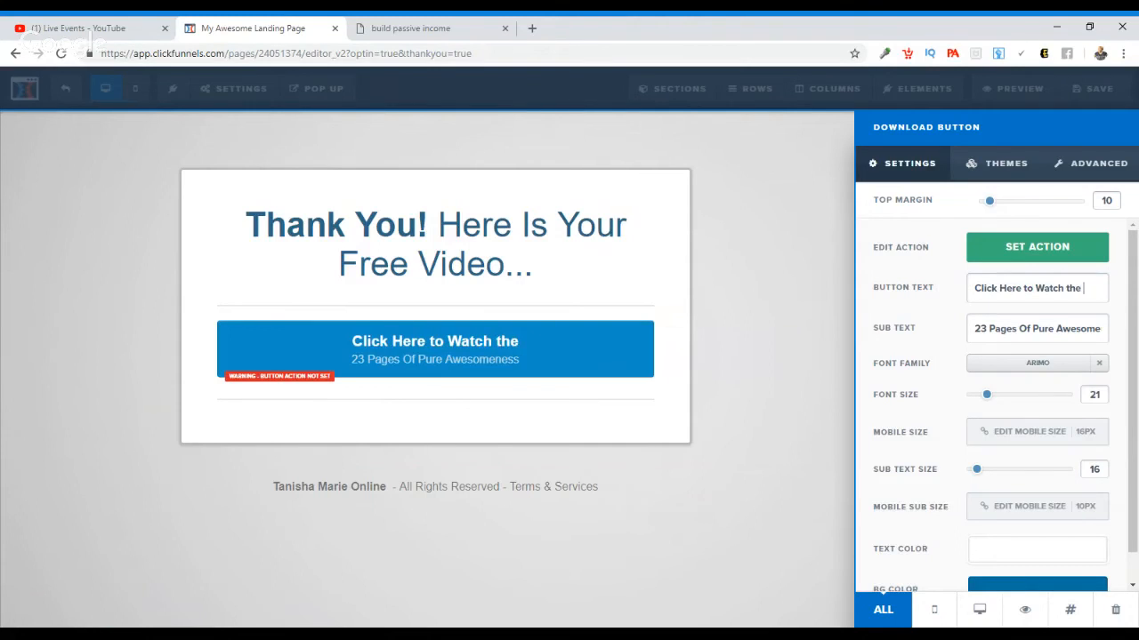
{"action": "type", "text": "Free video"}
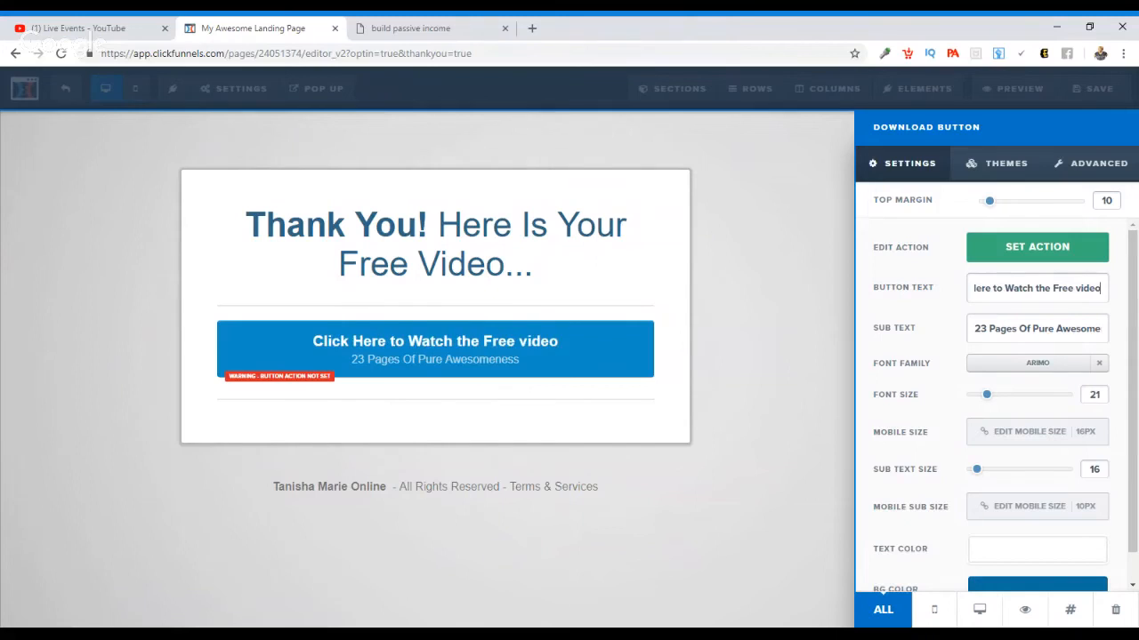
{"action": "key", "text": "BackSpace"}
{"action": "key", "text": "BackSpace"}
{"action": "key", "text": "BackSpace"}
{"action": "key", "text": "BackSpace"}
{"action": "key", "text": "BackSpace"}
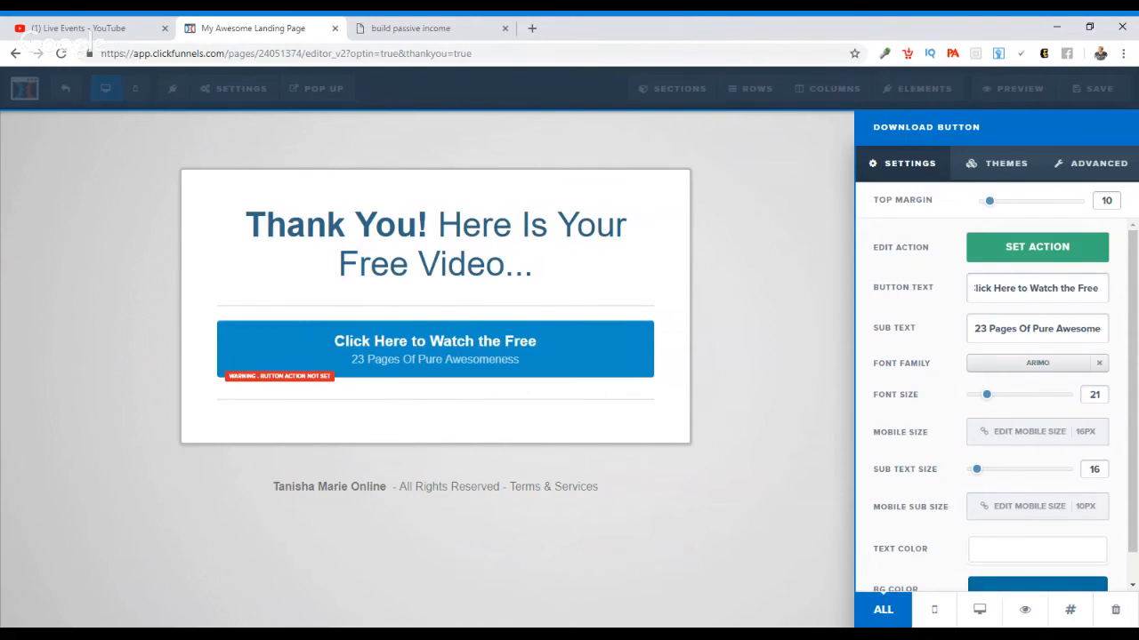
{"action": "type", "text": "Video"}
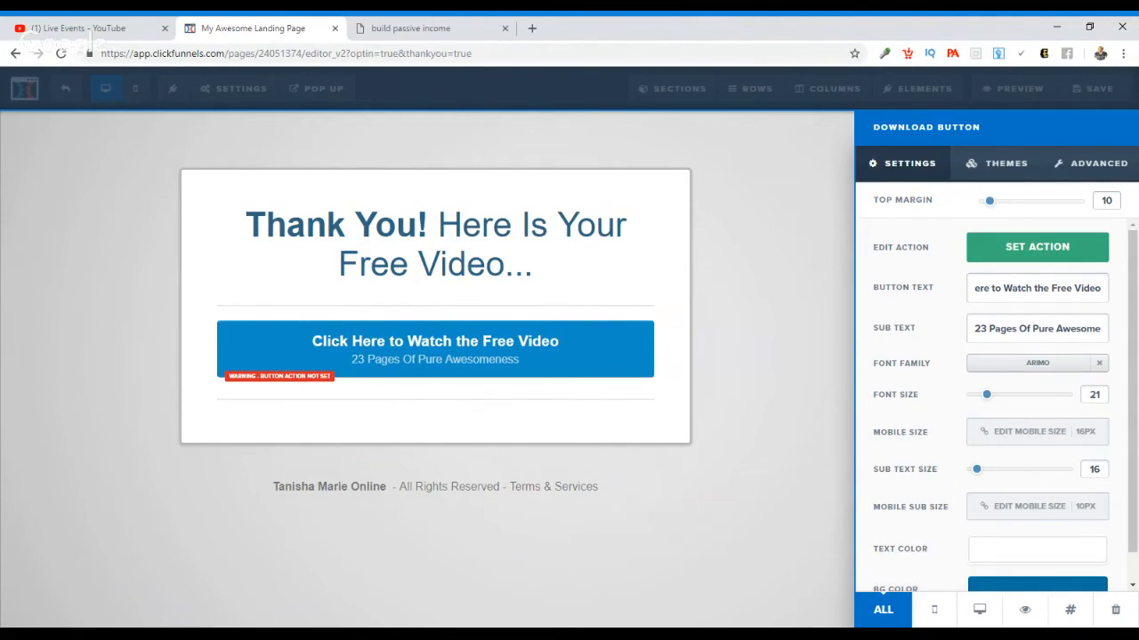
Step: Replace the button's sub text with "Turn Up your Speakers"
{"action": "double_click", "coordinate": [1002, 329]}
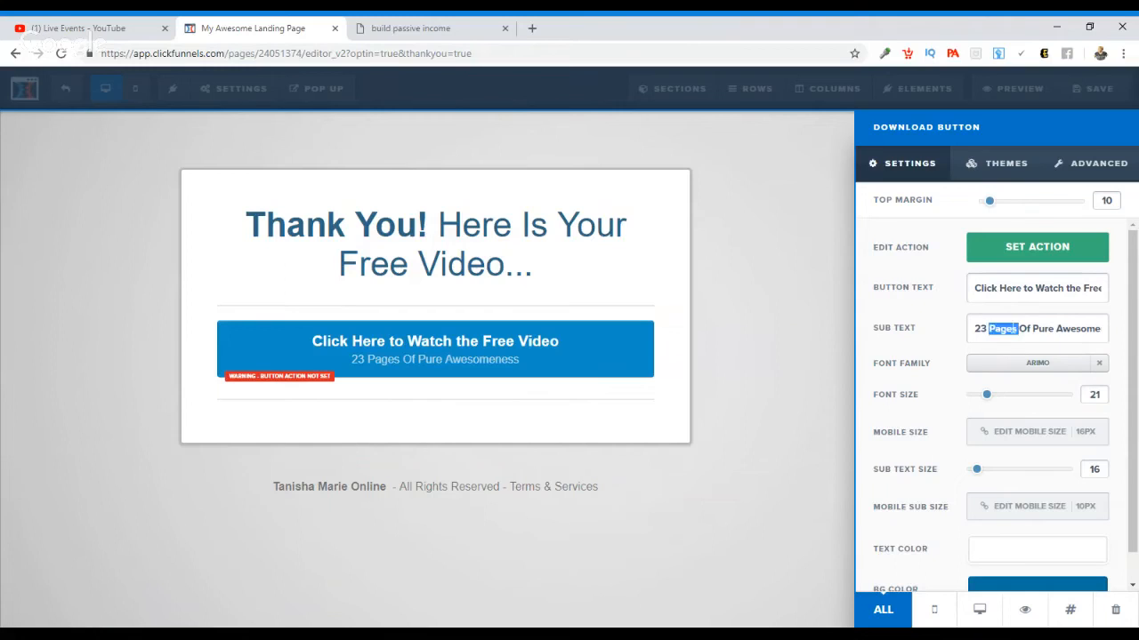
{"action": "triple_click", "coordinate": [1015, 328]}
{"action": "key", "text": "BackSpace"}
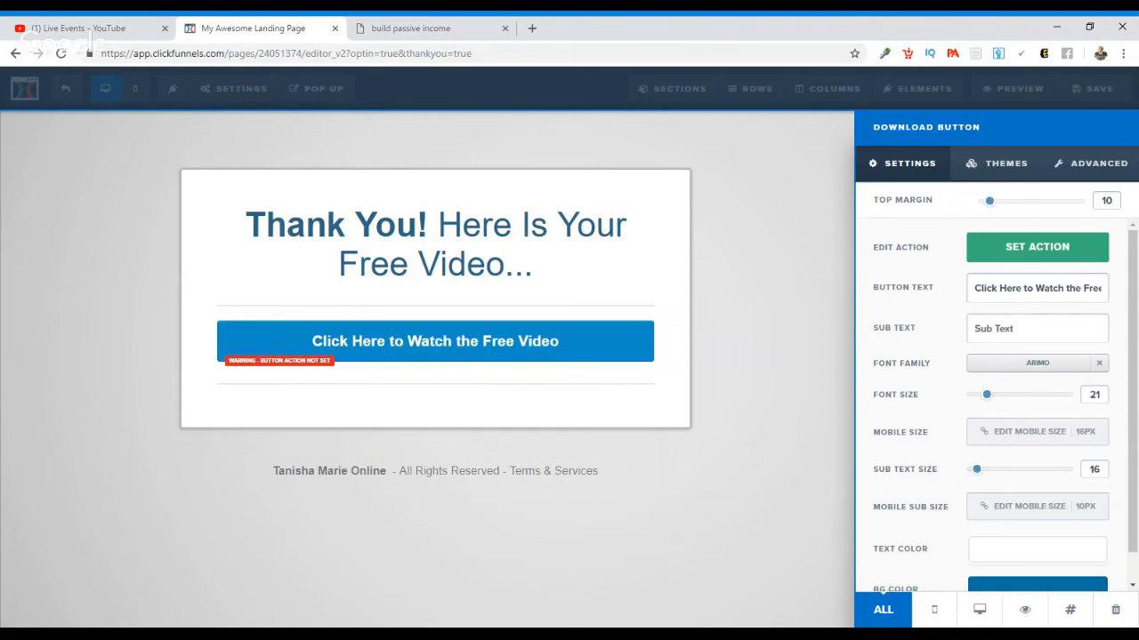
{"action": "type", "text": "Turn Uo"}
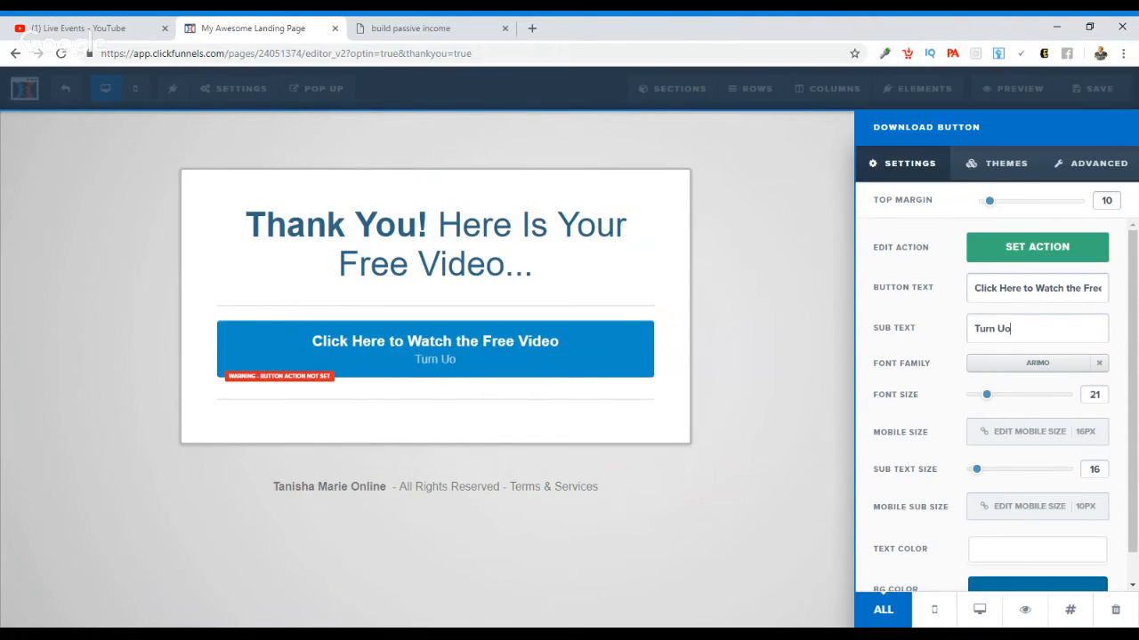
{"action": "key", "text": "BackSpace"}
{"action": "type", "text": "p your Speakers"}
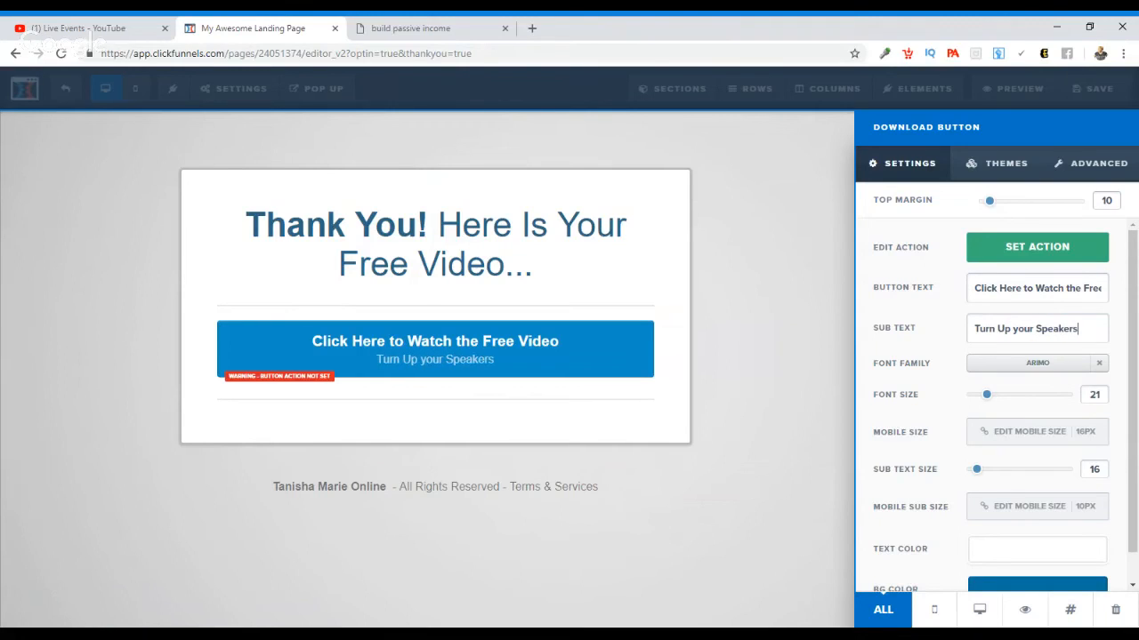
{"action": "left_click", "coordinate": [795, 332]}
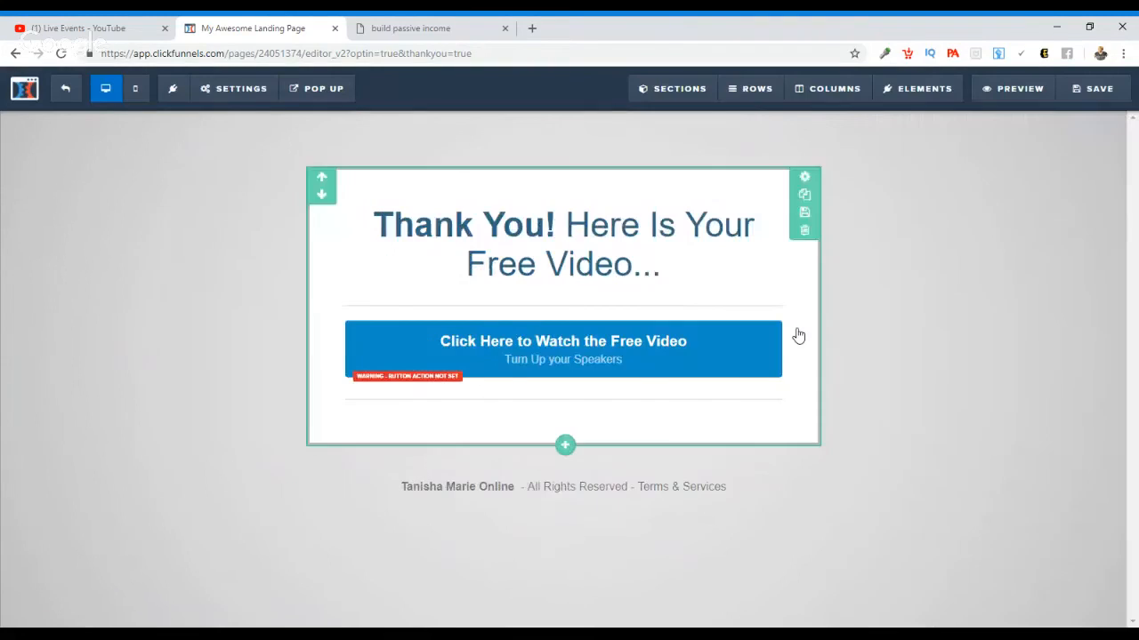
Step: Change the video button's background color to purple #a400bc
{"action": "left_click", "coordinate": [730, 333]}
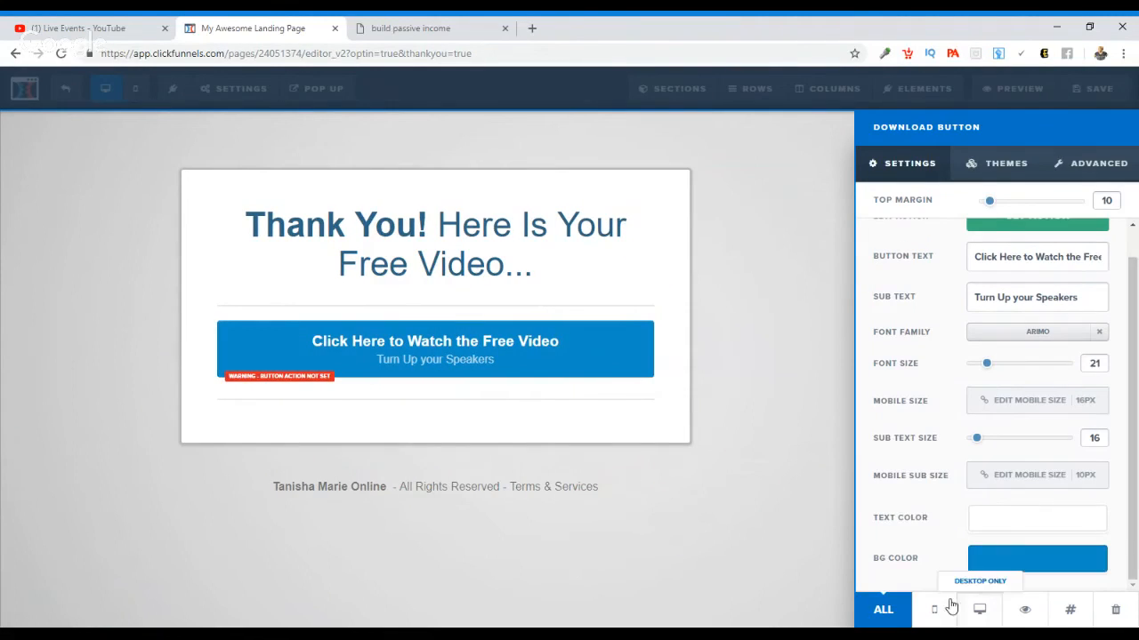
{"action": "scroll", "coordinate": [979, 579], "scroll_direction": "down", "scroll_amount": 1}
{"action": "left_click", "coordinate": [1021, 564]}
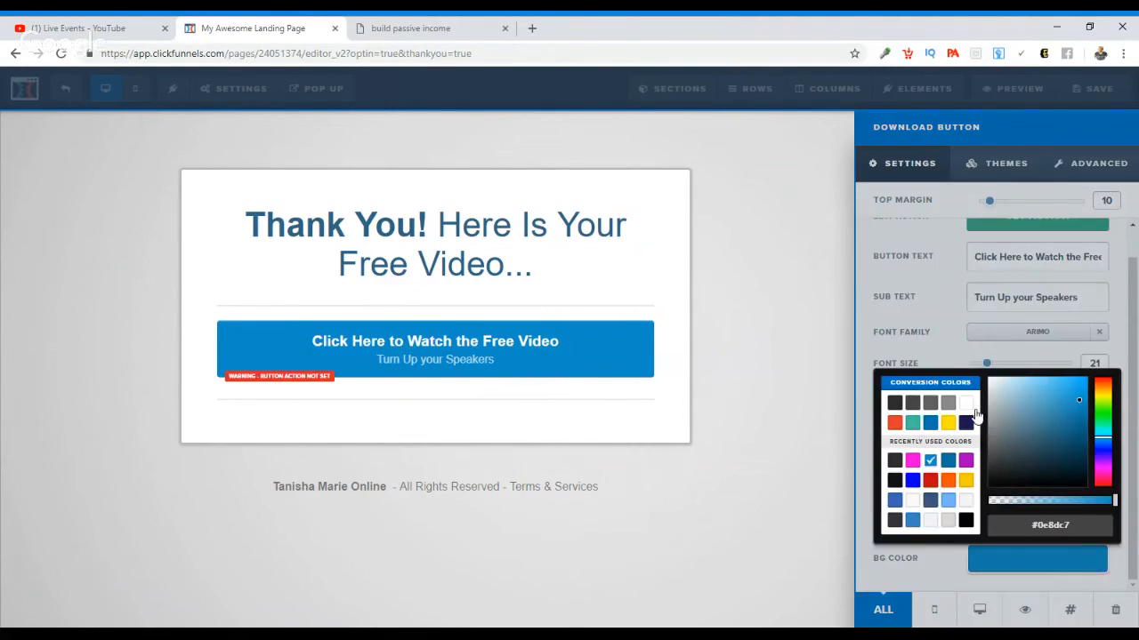
{"action": "left_click", "coordinate": [965, 457]}
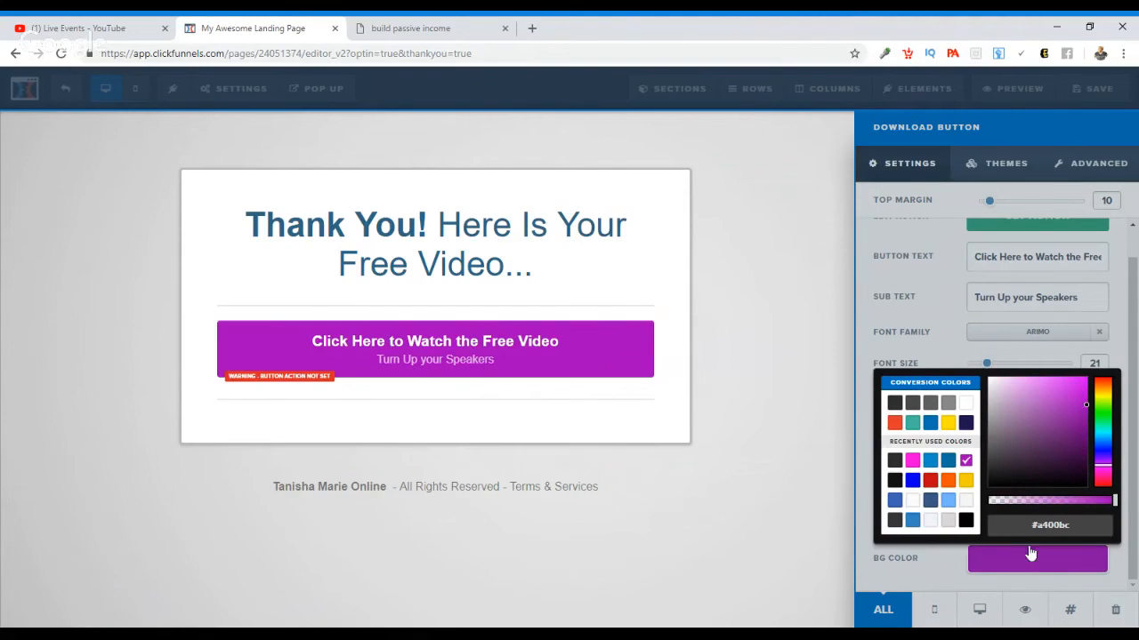
{"action": "left_click", "coordinate": [810, 438]}
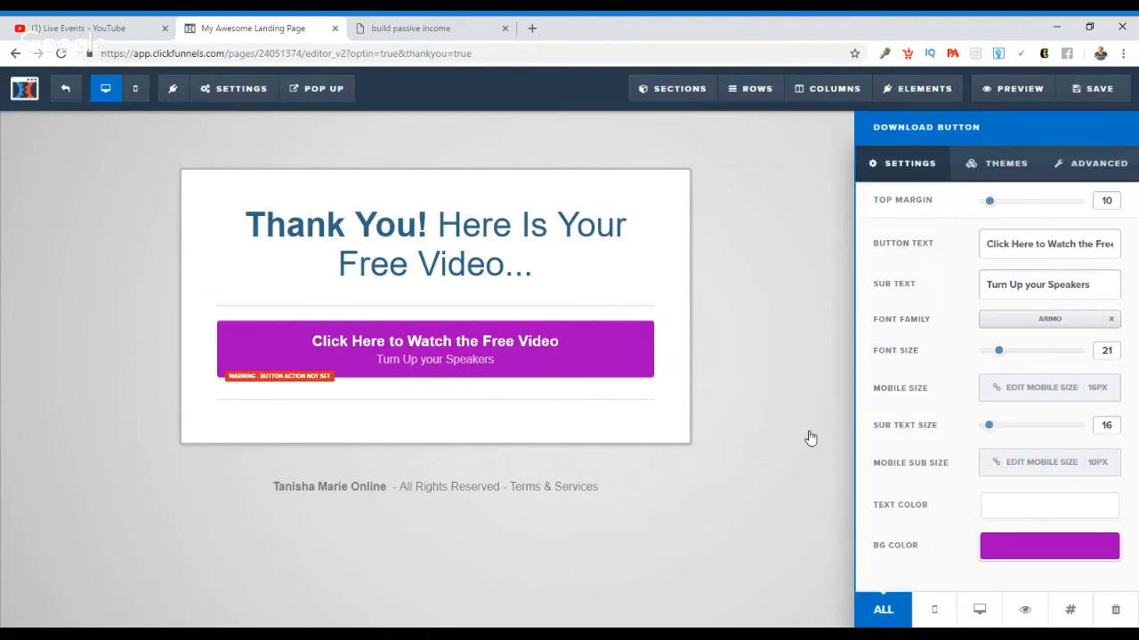
{"action": "left_click", "coordinate": [811, 438]}
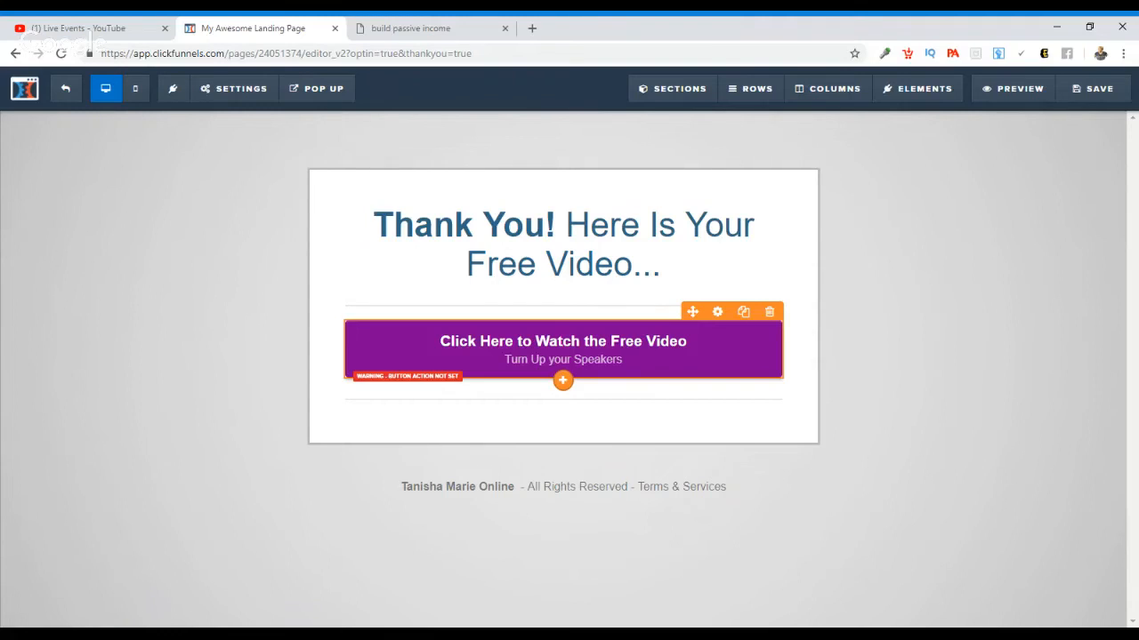
Step: Save the page and set both the SEO title and the SEO description to "weight lost"
{"action": "left_click", "coordinate": [1098, 99]}
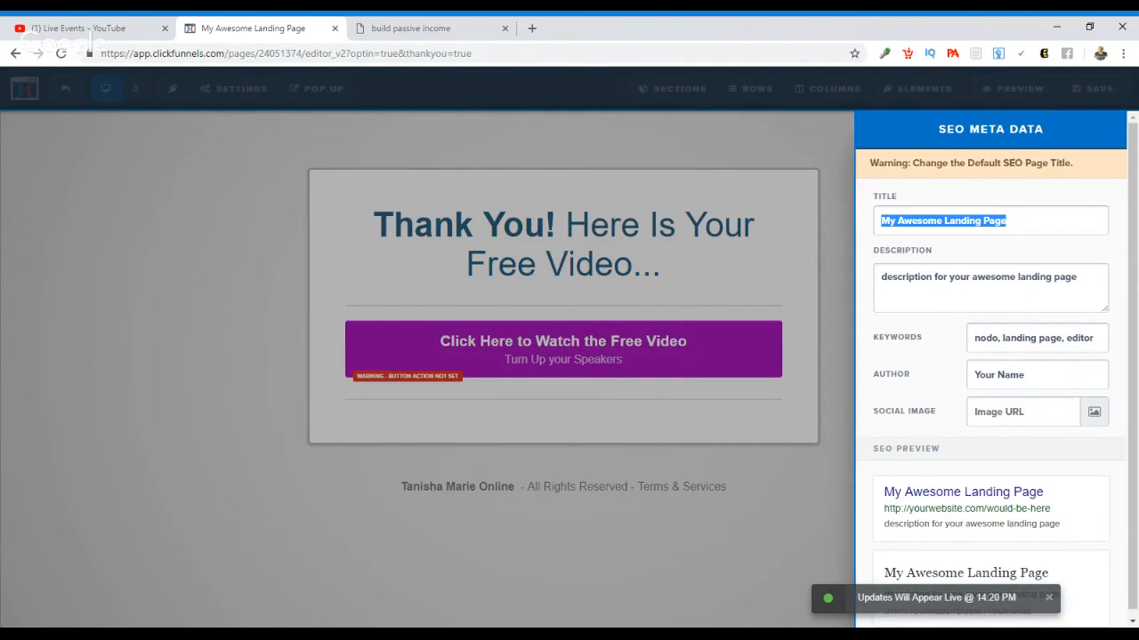
{"action": "type", "text": "weigh"}
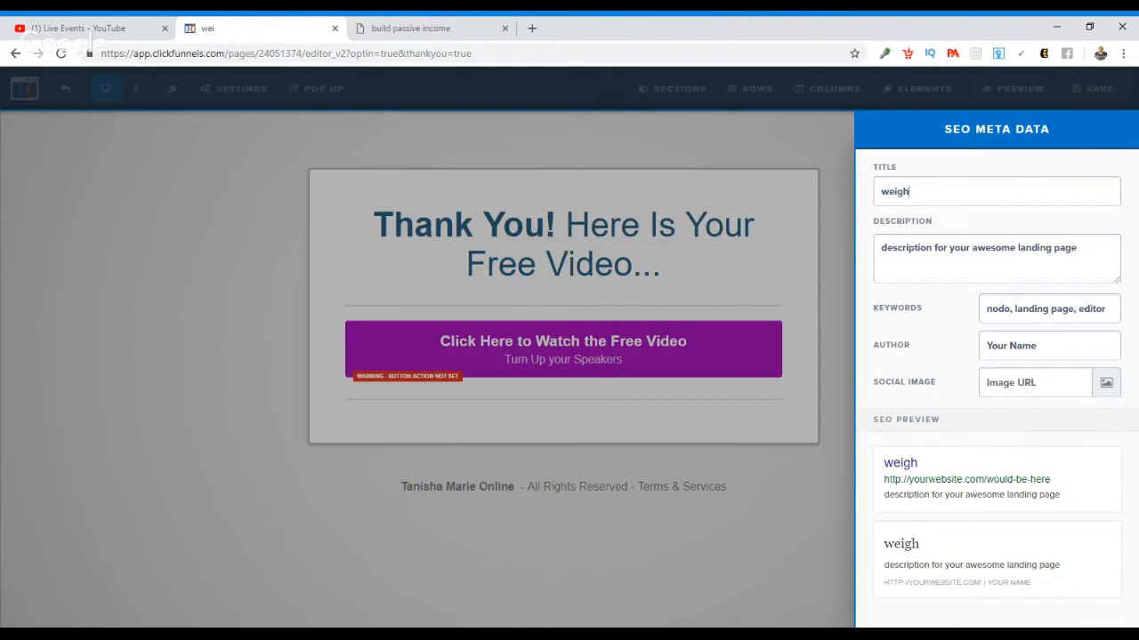
{"action": "type", "text": "t lost"}
{"action": "triple_click", "coordinate": [1015, 249]}
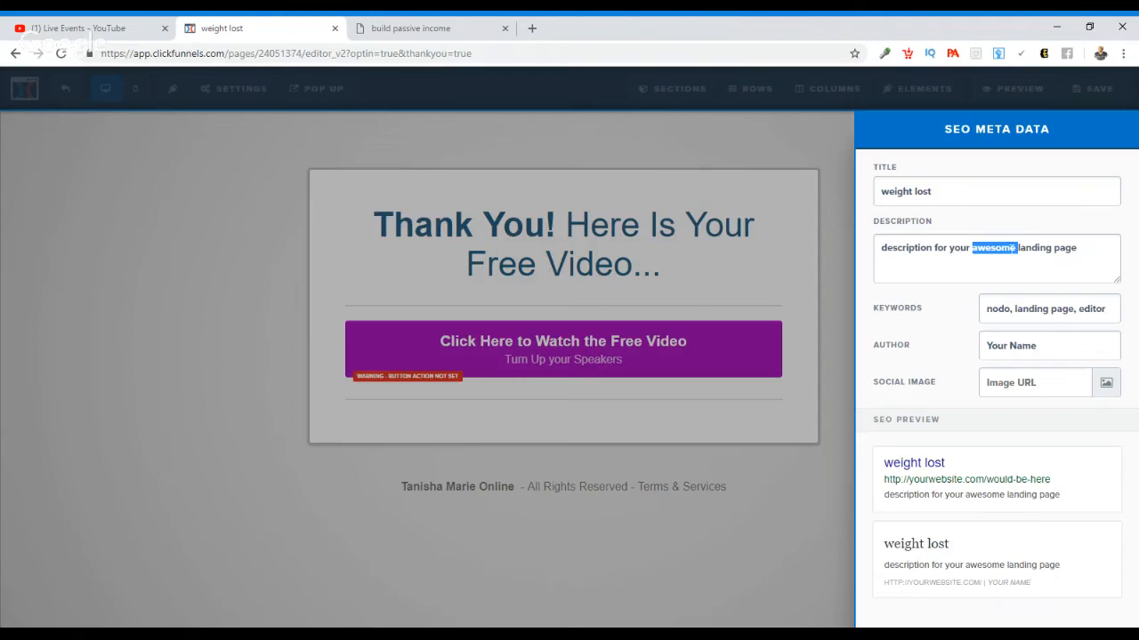
{"action": "type", "text": "weight lost"}
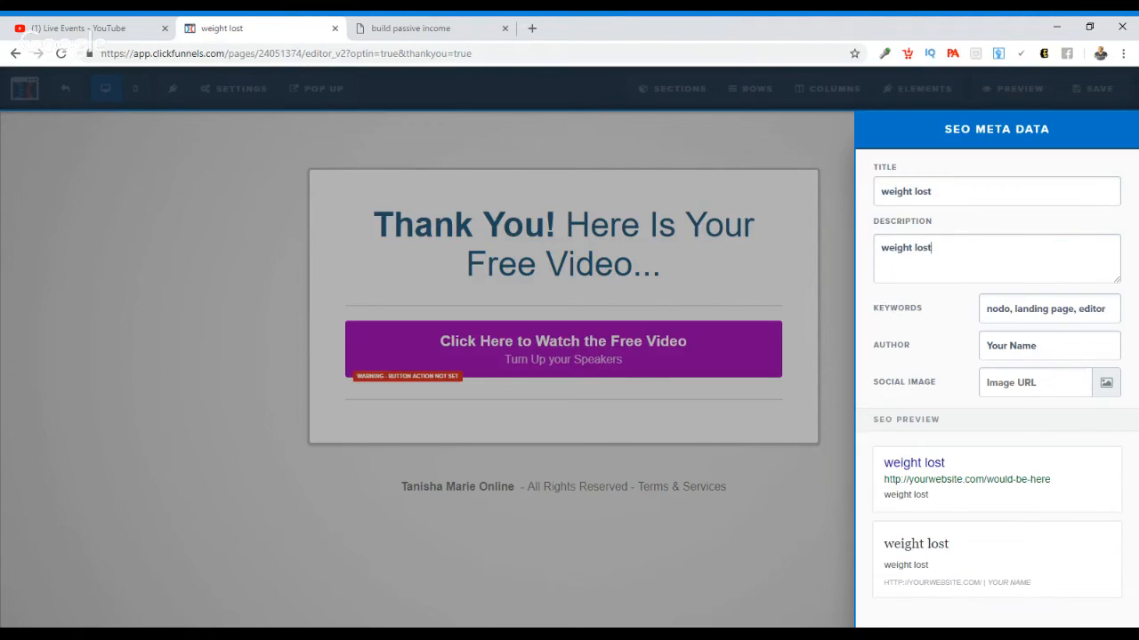
Step: Replace the default SEO keywords with "weight lost, credit makeup"
{"action": "double_click", "coordinate": [1016, 308]}
{"action": "key", "text": "ctrl+a"}
{"action": "type", "text": "weight lost"}
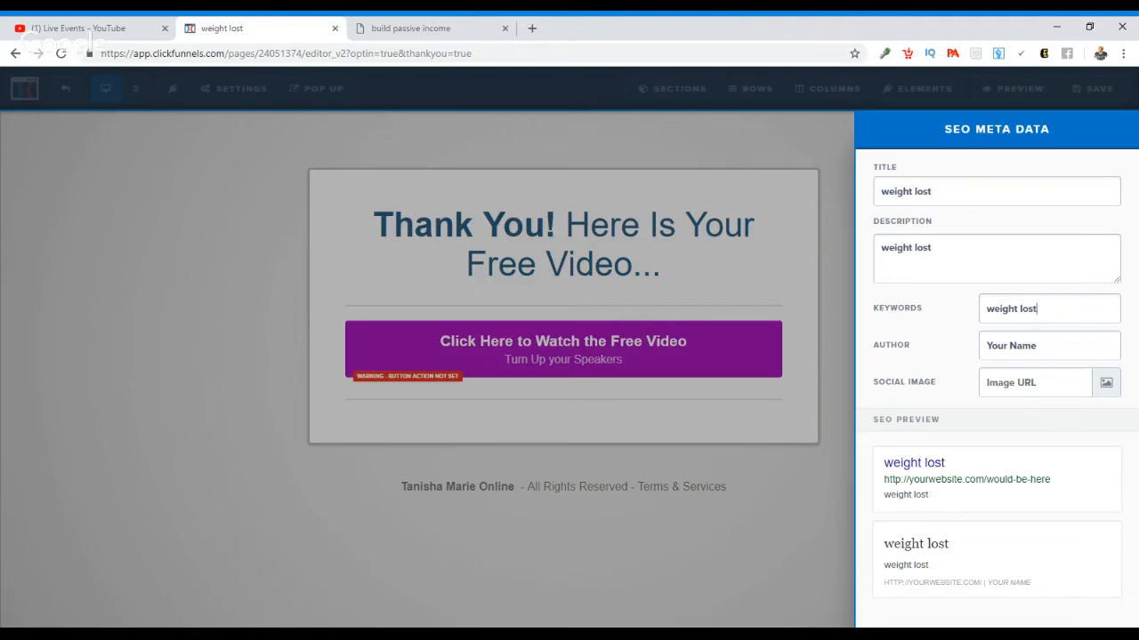
{"action": "type", "text": ", credit mak"}
{"action": "key", "text": "BackSpace"}
{"action": "type", "text": "keup"}
Step: Enter the owner's brand name as the SEO author and close the SEO meta data
{"action": "triple_click", "coordinate": [1023, 346]}
{"action": "type", "text": "Tanisha"}
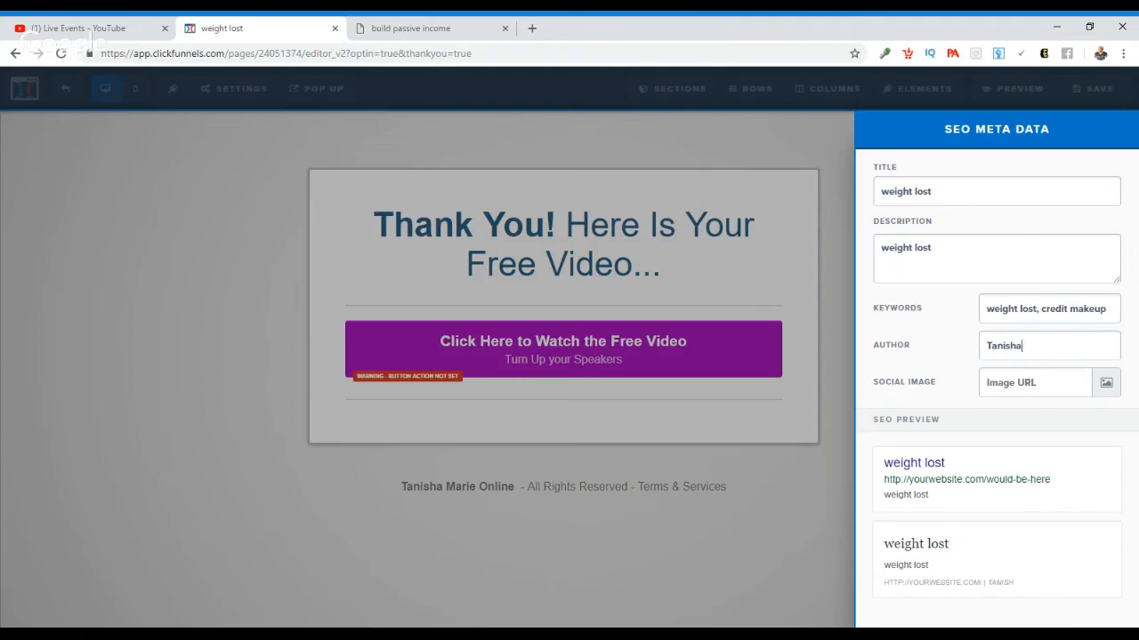
{"action": "type", "text": " Marie Onlone"}
{"action": "key", "text": "BackSpace"}
{"action": "key", "text": "BackSpace"}
{"action": "key", "text": "BackSpace"}
{"action": "type", "text": "ine"}
{"action": "left_click", "coordinate": [773, 523]}
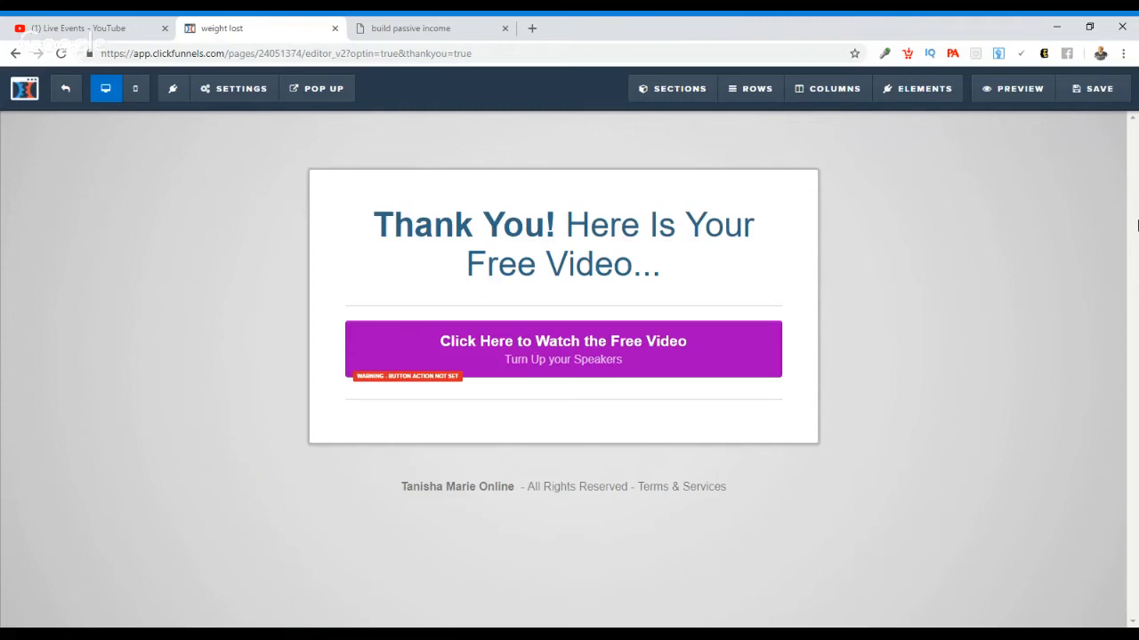
Step: Save the Thank You page again and exit the editor to the funnel's steps overview
{"action": "left_click", "coordinate": [1090, 88]}
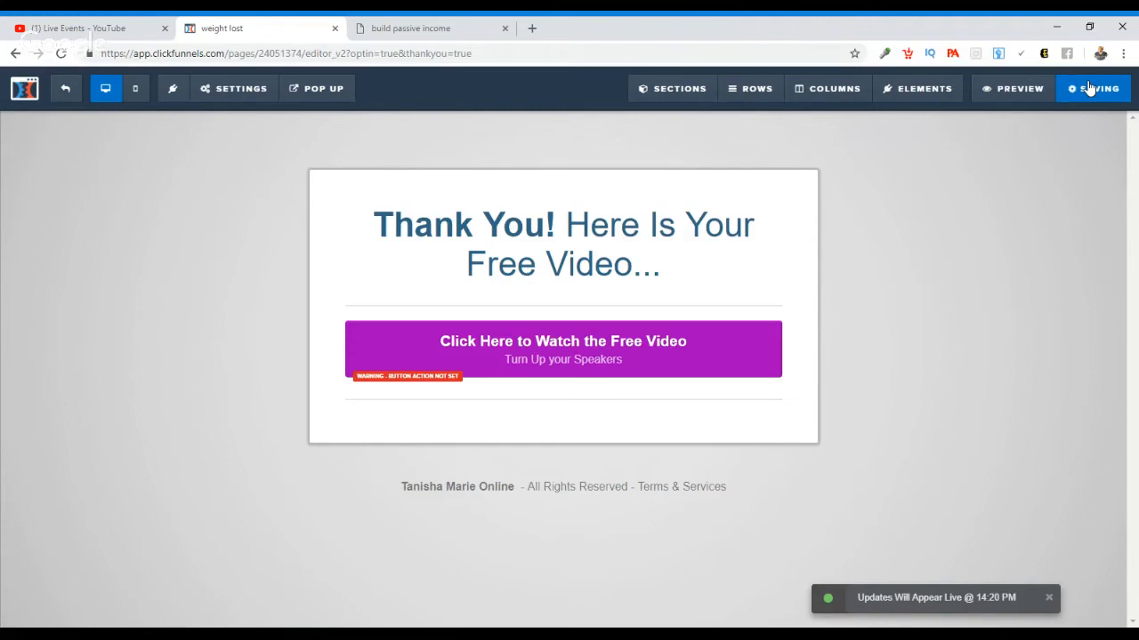
{"action": "left_click", "coordinate": [69, 91]}
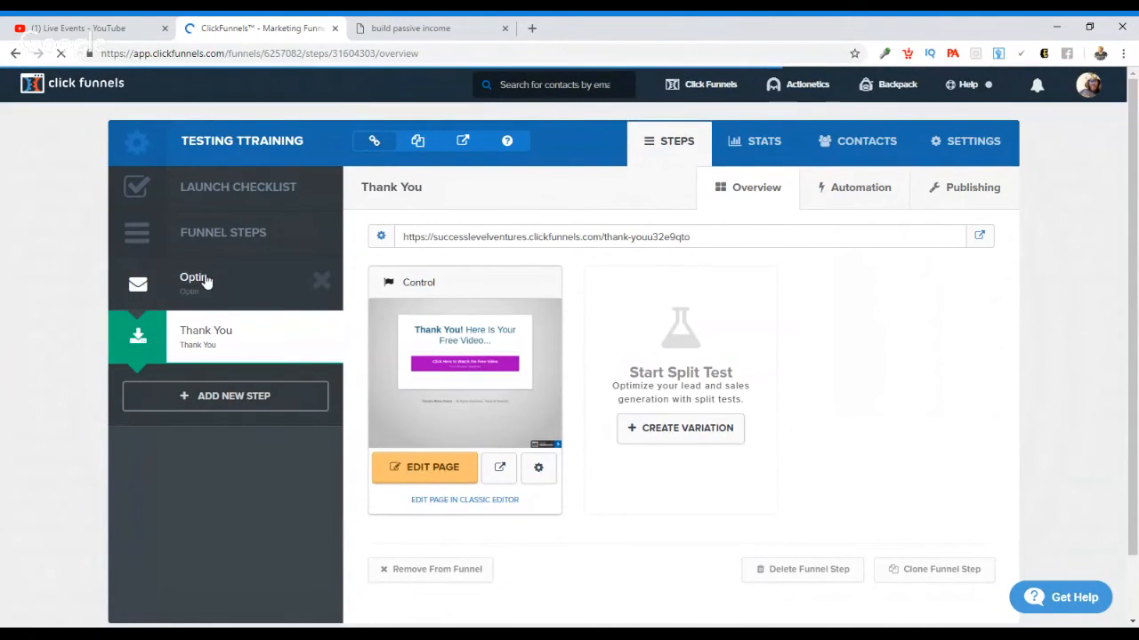
Step: Open the Optin step's page in the classic editor and show its email integration settings
{"action": "left_click", "coordinate": [204, 280]}
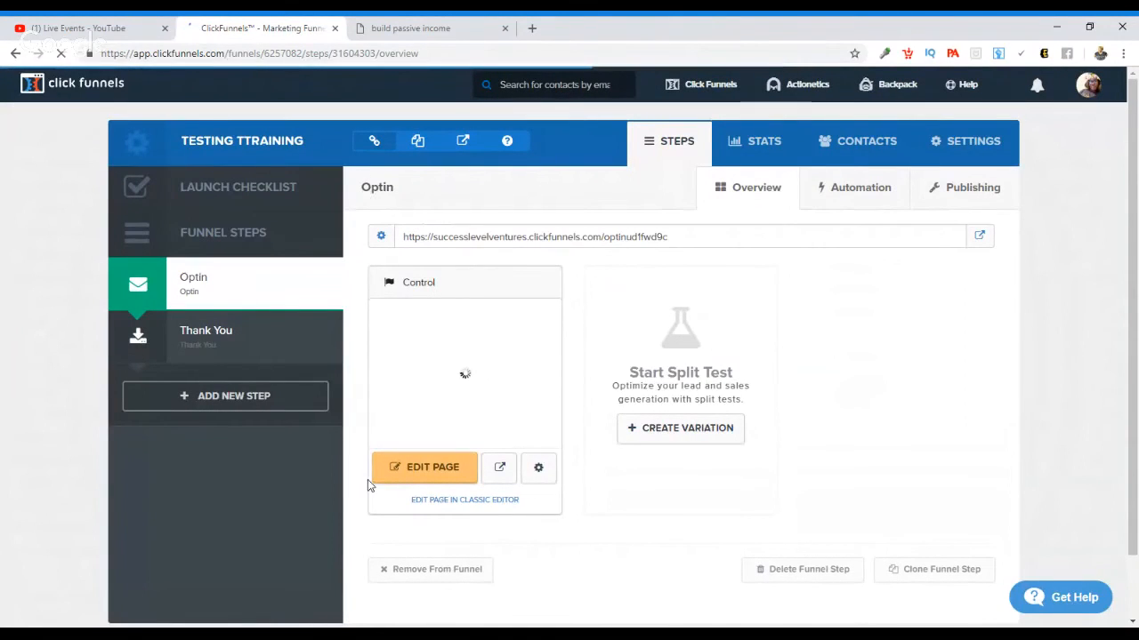
{"action": "left_click", "coordinate": [448, 501]}
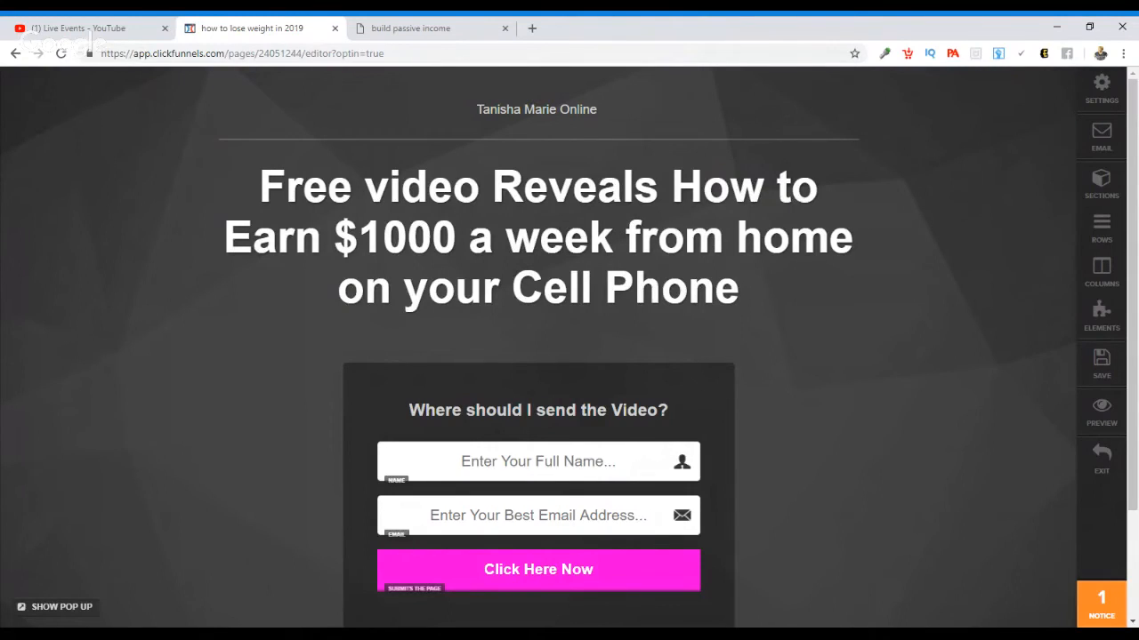
{"action": "left_click", "coordinate": [1099, 145]}
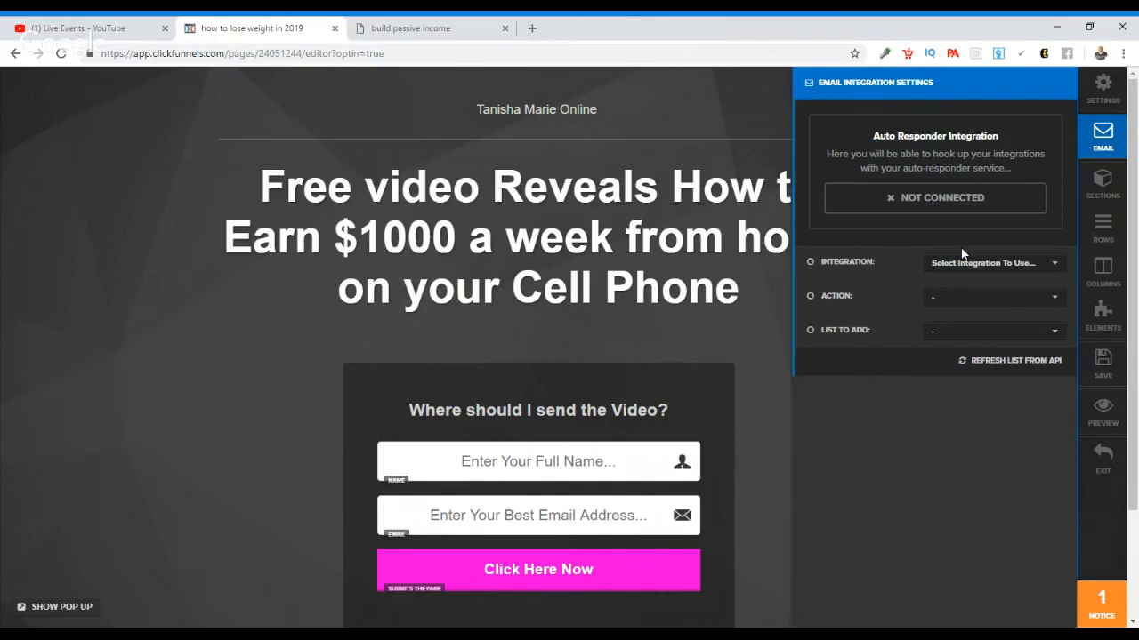
Step: Set the opt-in page's email integration to royalty (Aweber) with the action Integrate Existing Form
{"action": "left_click", "coordinate": [964, 269]}
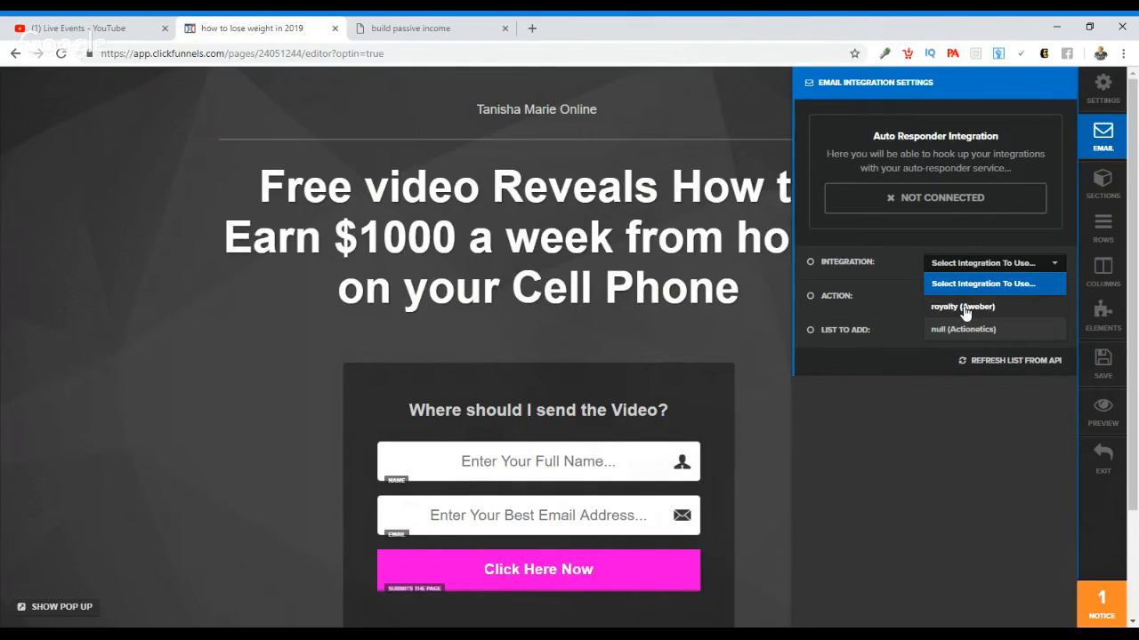
{"action": "left_click", "coordinate": [965, 307]}
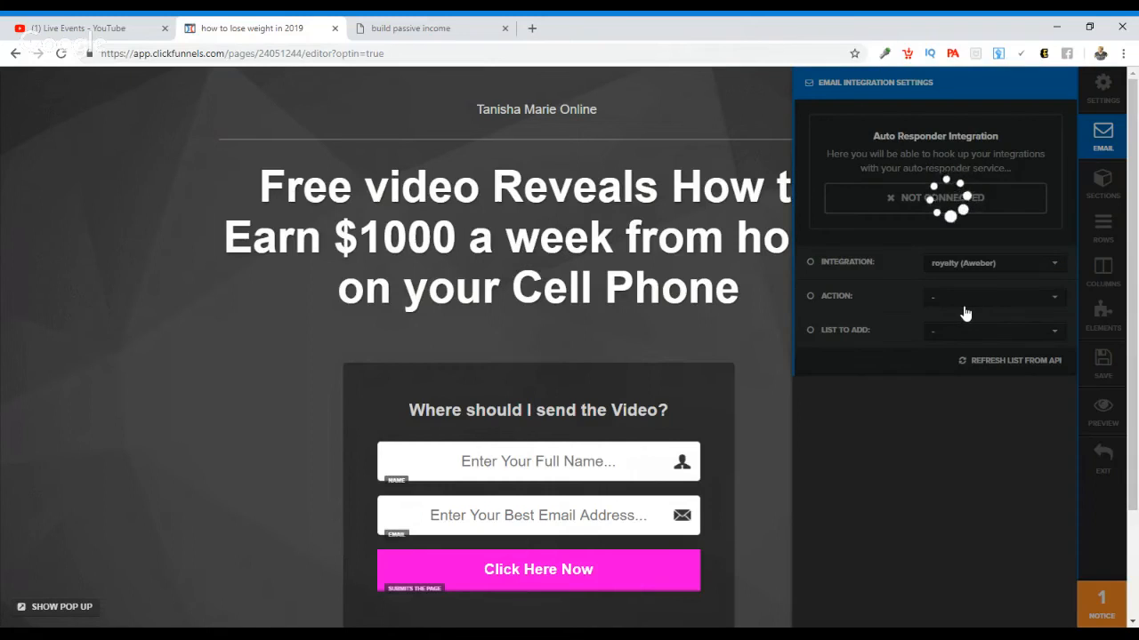
{"action": "left_click", "coordinate": [965, 300]}
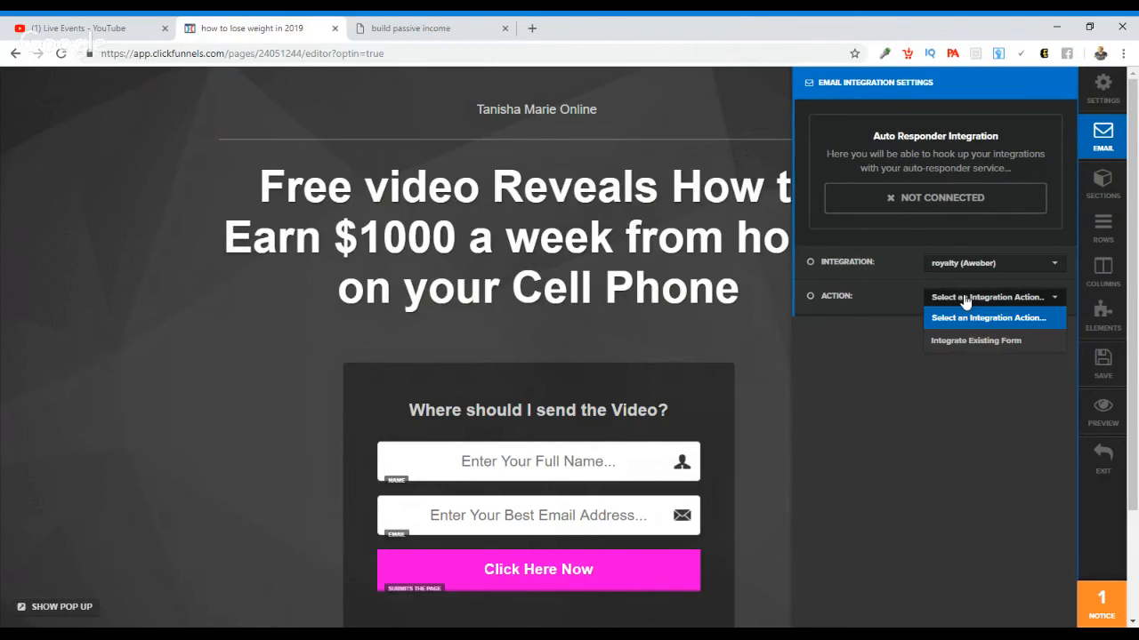
{"action": "left_click", "coordinate": [973, 342]}
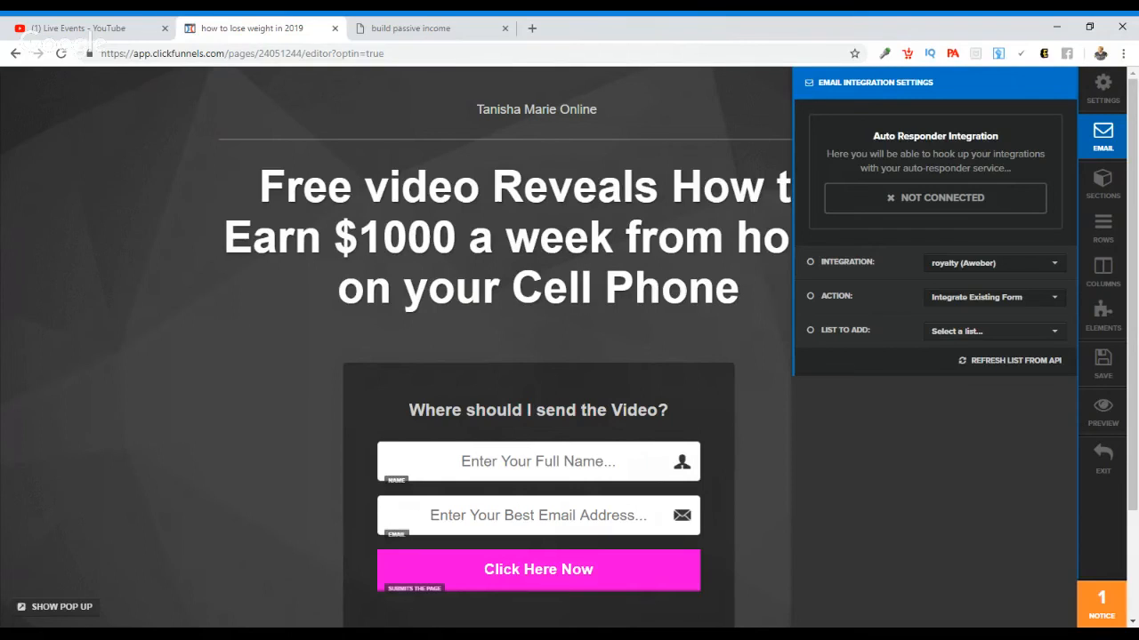
Step: Choose tanmca2017 as the Aweber list to add subscribers to, and save the opt-in page
{"action": "left_click", "coordinate": [971, 336]}
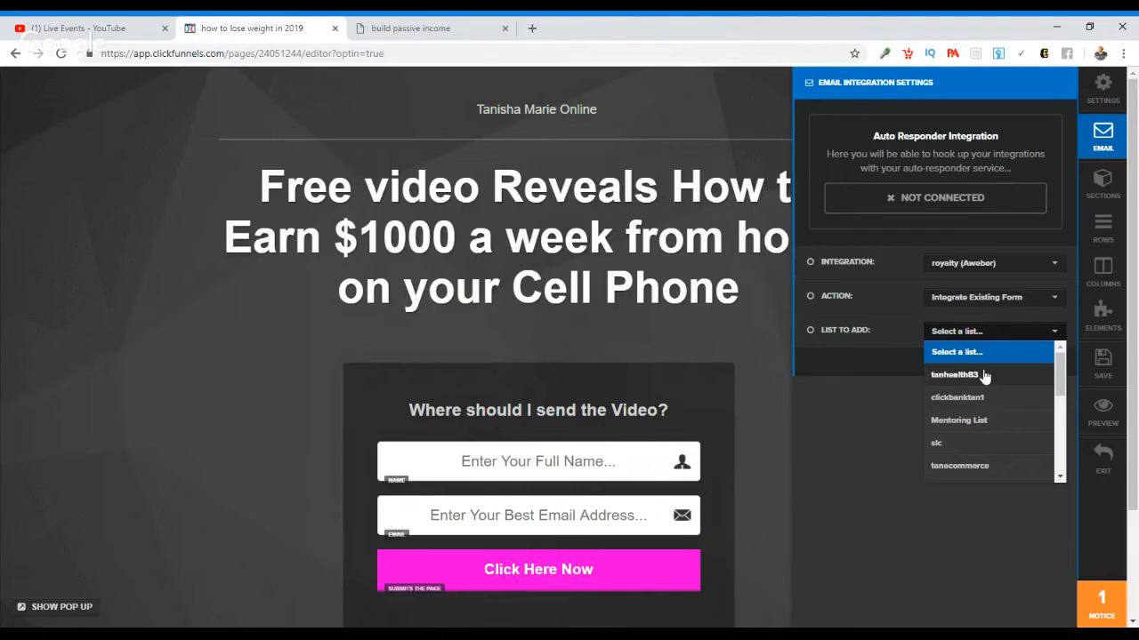
{"action": "scroll", "coordinate": [1057, 377], "scroll_direction": "down", "scroll_amount": 3}
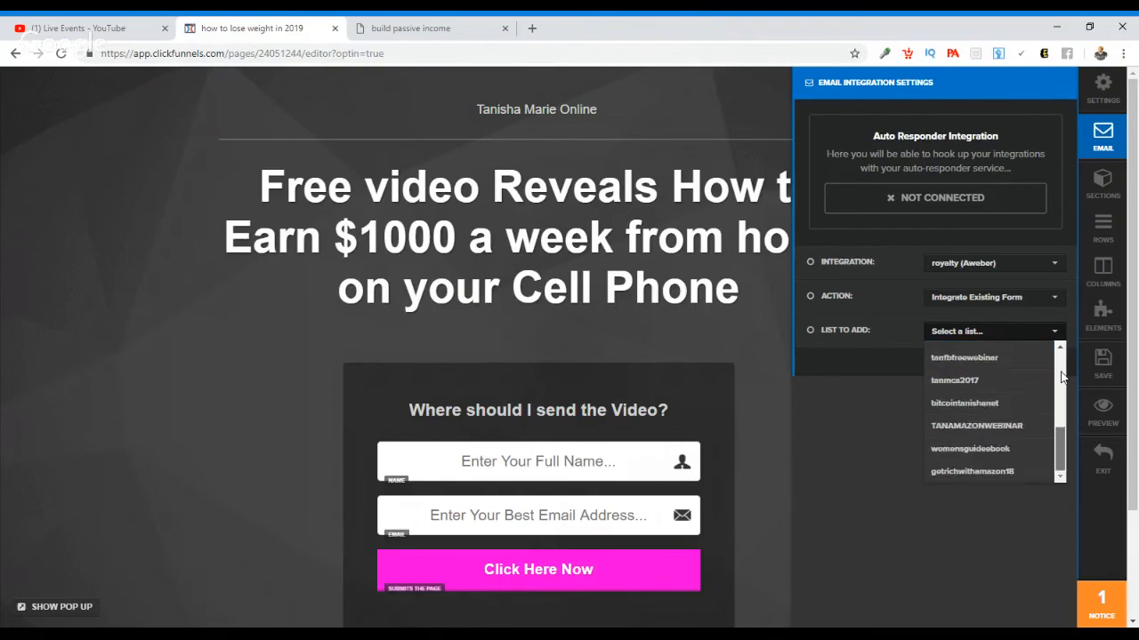
{"action": "scroll", "coordinate": [1062, 377], "scroll_direction": "up", "scroll_amount": 3}
{"action": "scroll", "coordinate": [1061, 377], "scroll_direction": "down", "scroll_amount": 5}
{"action": "scroll", "coordinate": [1061, 377], "scroll_direction": "up", "scroll_amount": 8}
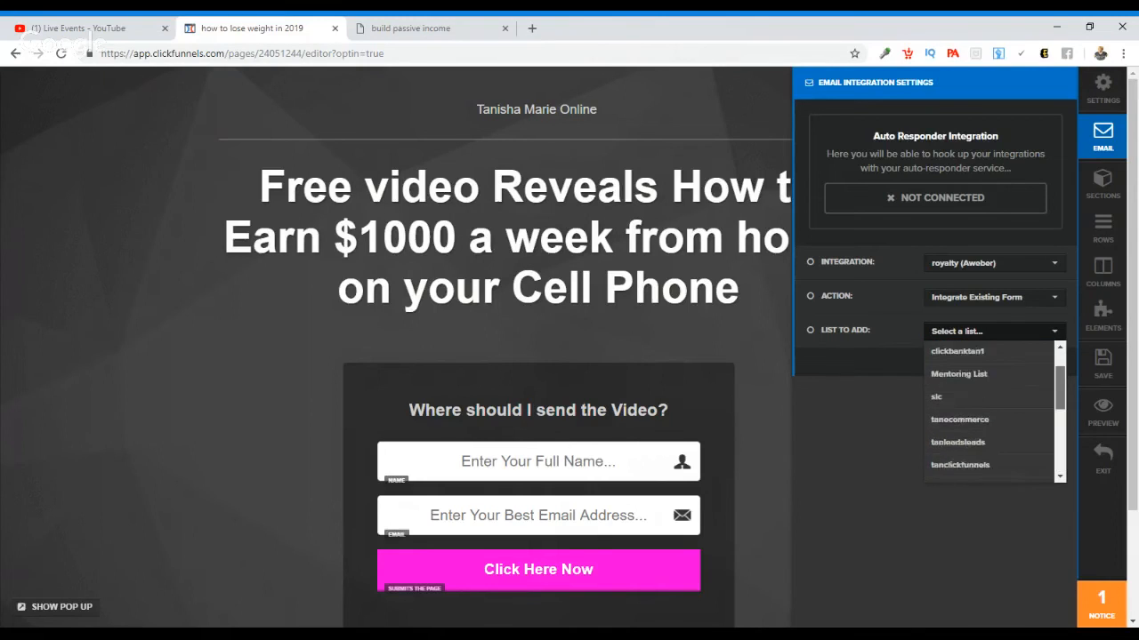
{"action": "scroll", "coordinate": [992, 414], "scroll_direction": "down", "scroll_amount": 10}
{"action": "scroll", "coordinate": [992, 414], "scroll_direction": "up", "scroll_amount": 10}
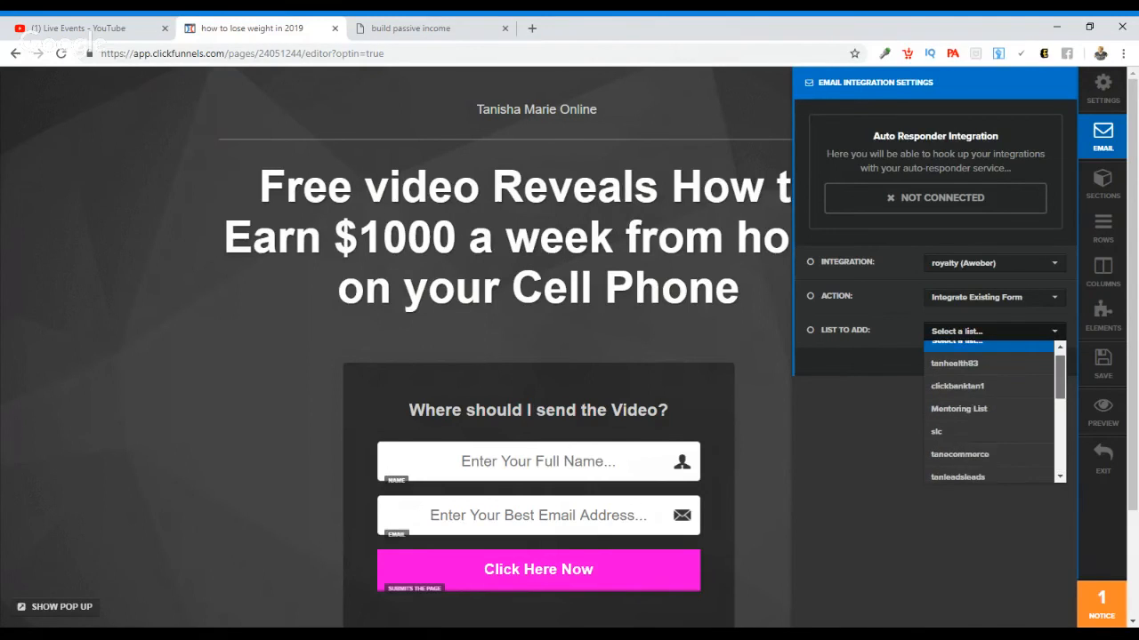
{"action": "left_click_drag", "start_coordinate": [1059, 377], "coordinate": [1059, 450]}
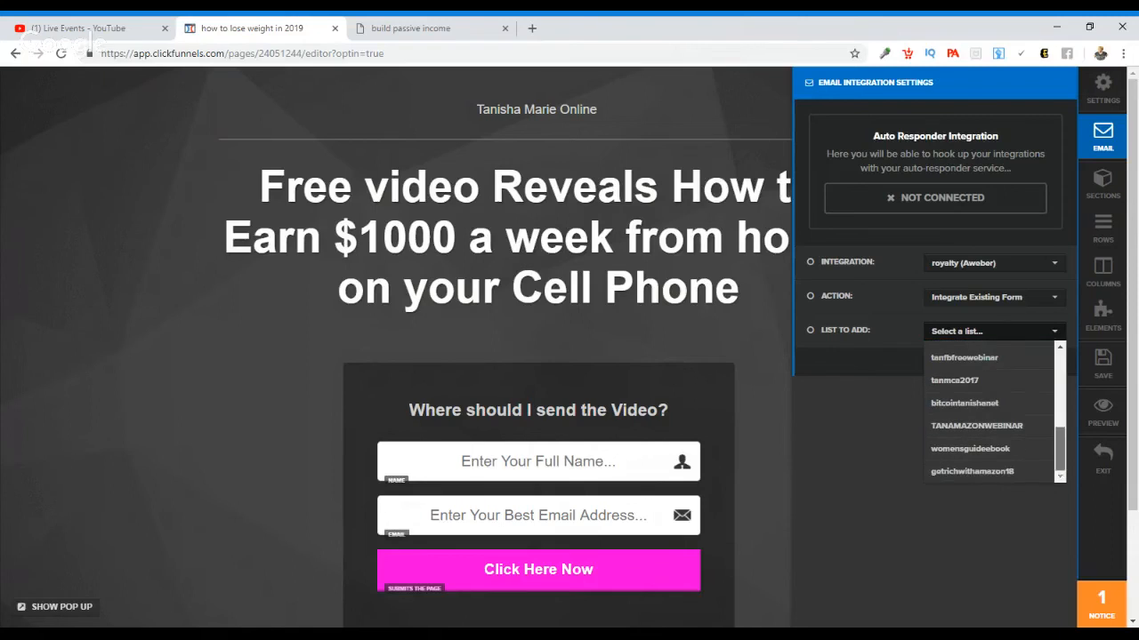
{"action": "left_click", "coordinate": [1000, 385]}
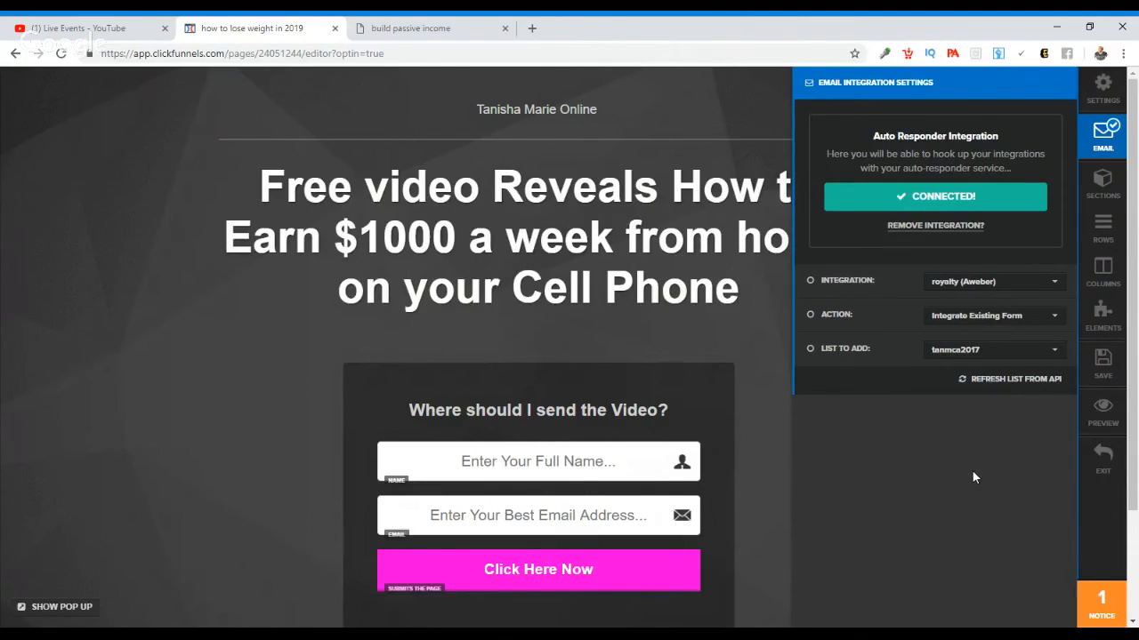
{"action": "left_click", "coordinate": [1102, 381]}
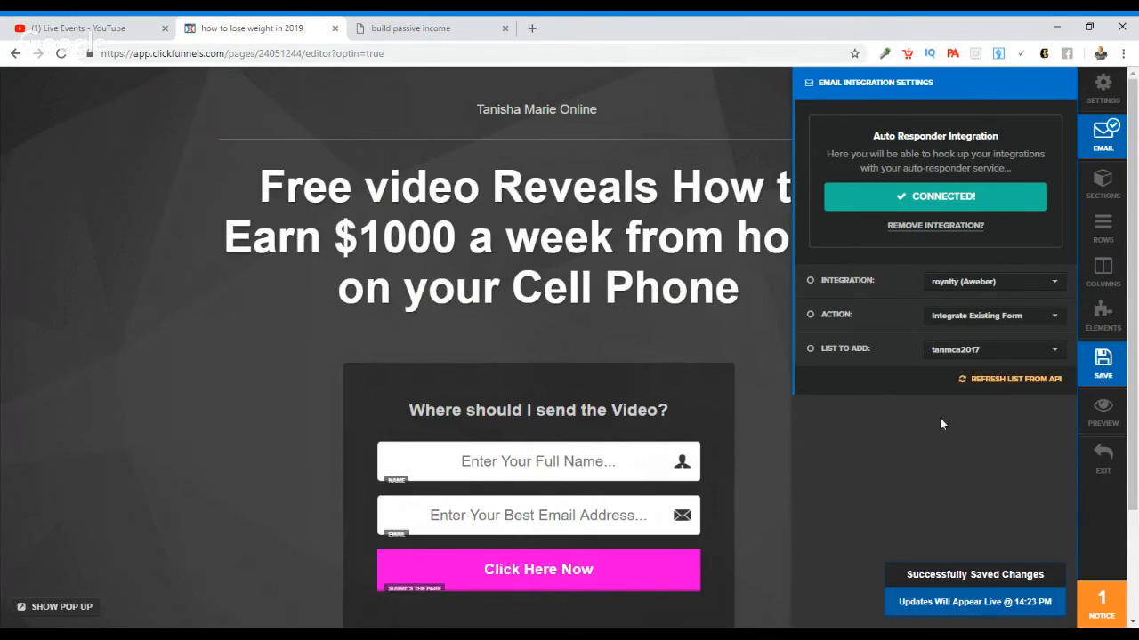
Step: Check the settings of the "Click Here Now" opt-in button, save the page again and exit to the funnel steps overview
{"action": "left_click", "coordinate": [670, 572]}
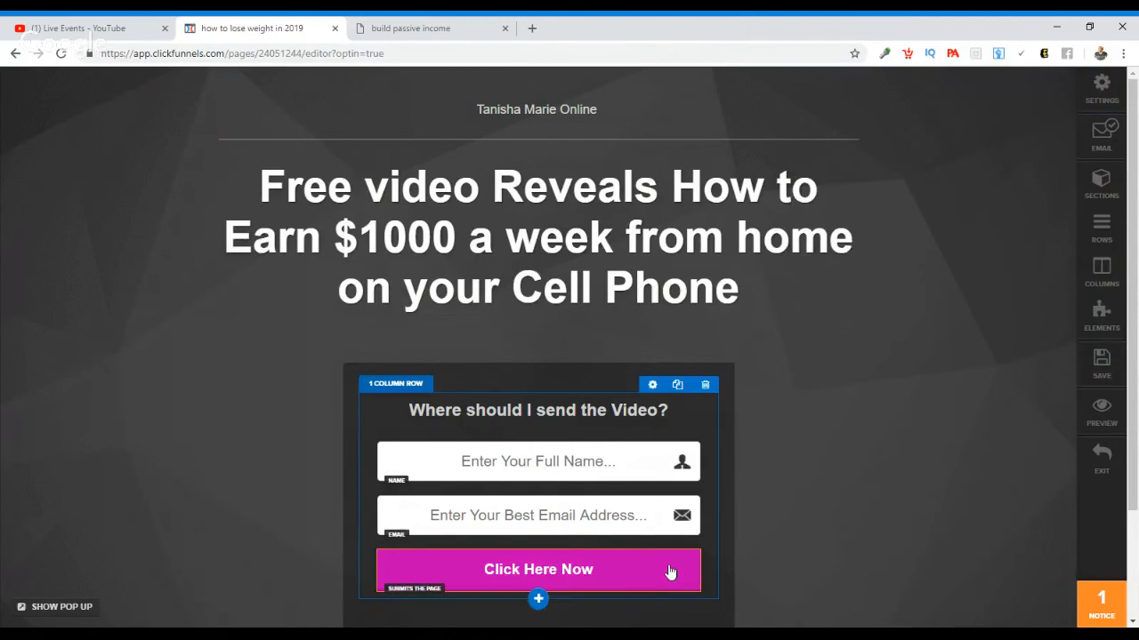
{"action": "left_click", "coordinate": [670, 572]}
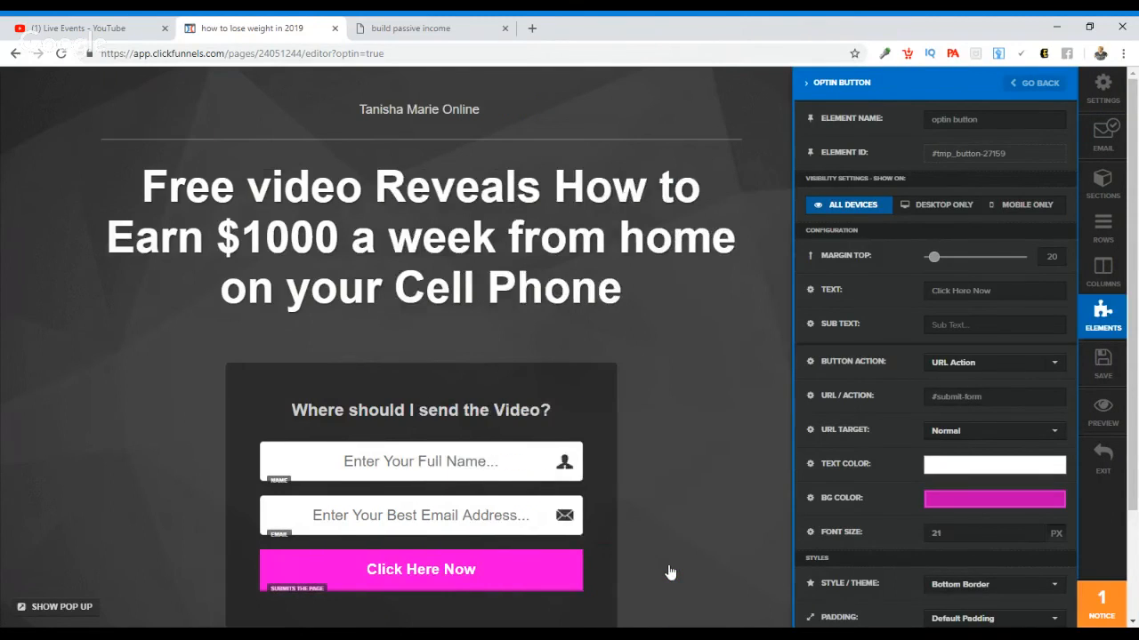
{"action": "left_click", "coordinate": [1103, 363]}
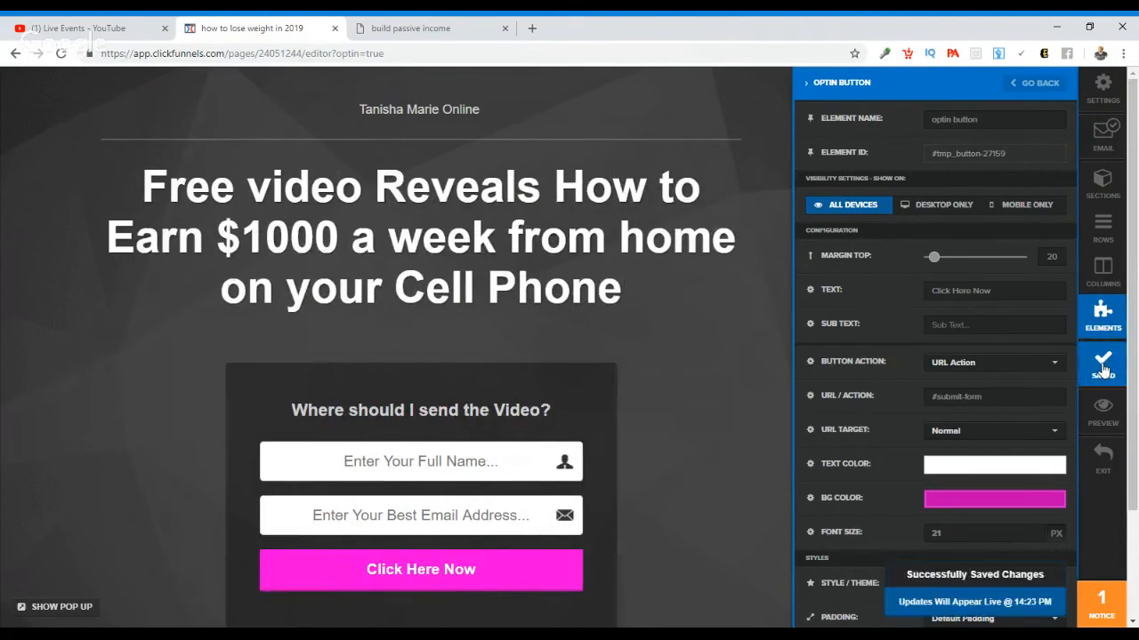
{"action": "left_click", "coordinate": [1106, 451]}
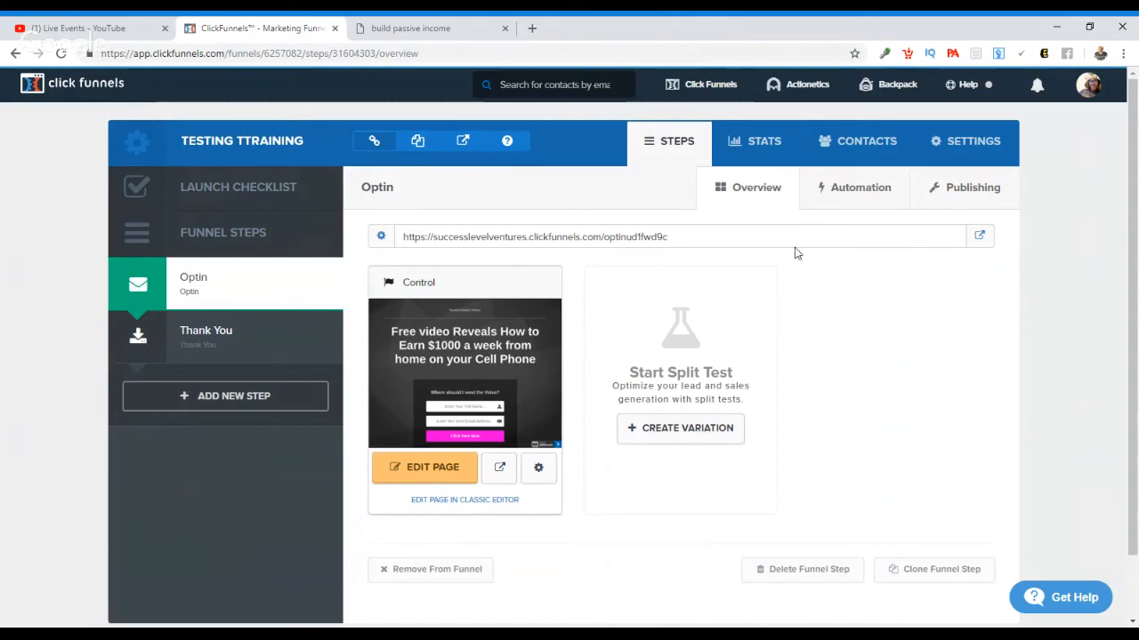
Step: Open the live opt-in page from the Optin step's URL and select its web address
{"action": "left_click", "coordinate": [979, 236]}
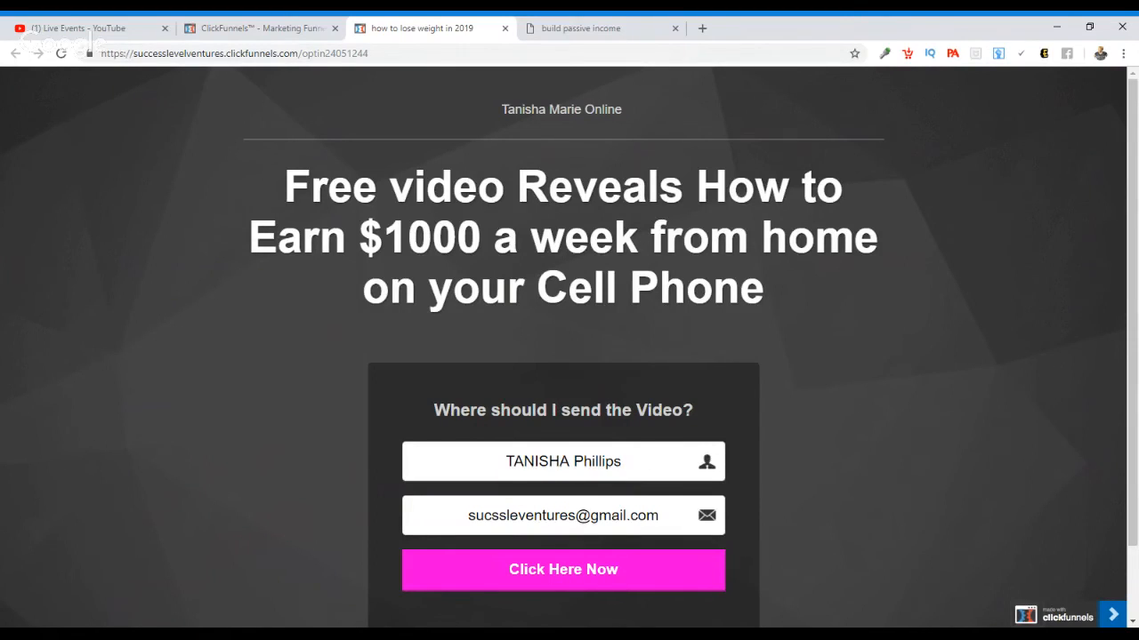
{"action": "left_click", "coordinate": [355, 54]}
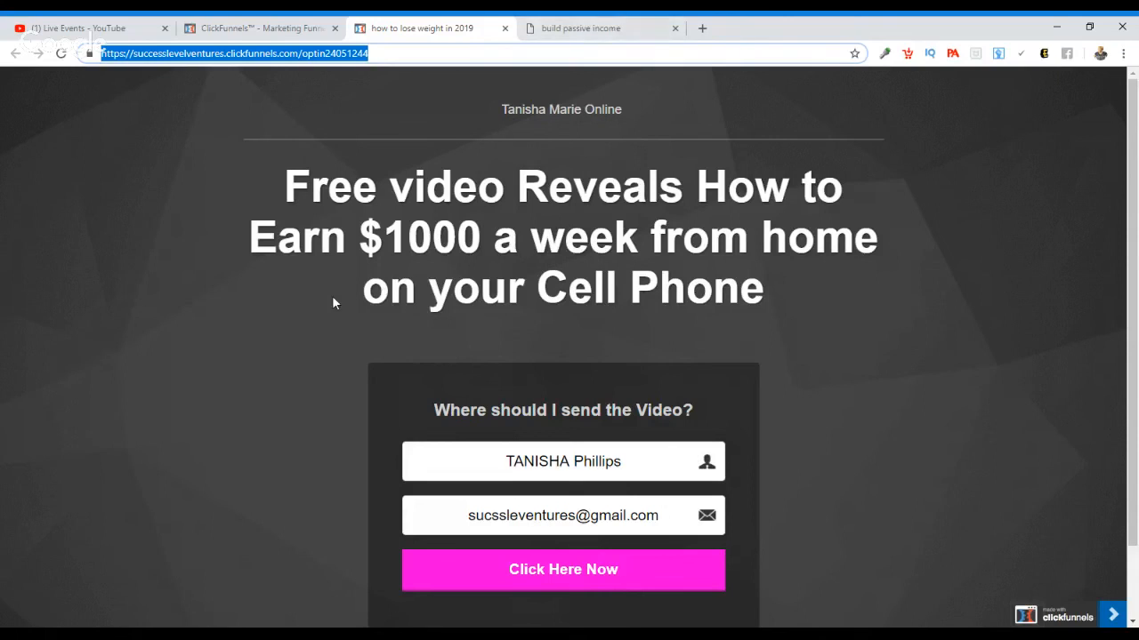
Step: Switch to the build passive income example page, submit its prefilled opt-in form and look over the thank-you page's video and join button
{"action": "left_click", "coordinate": [556, 29]}
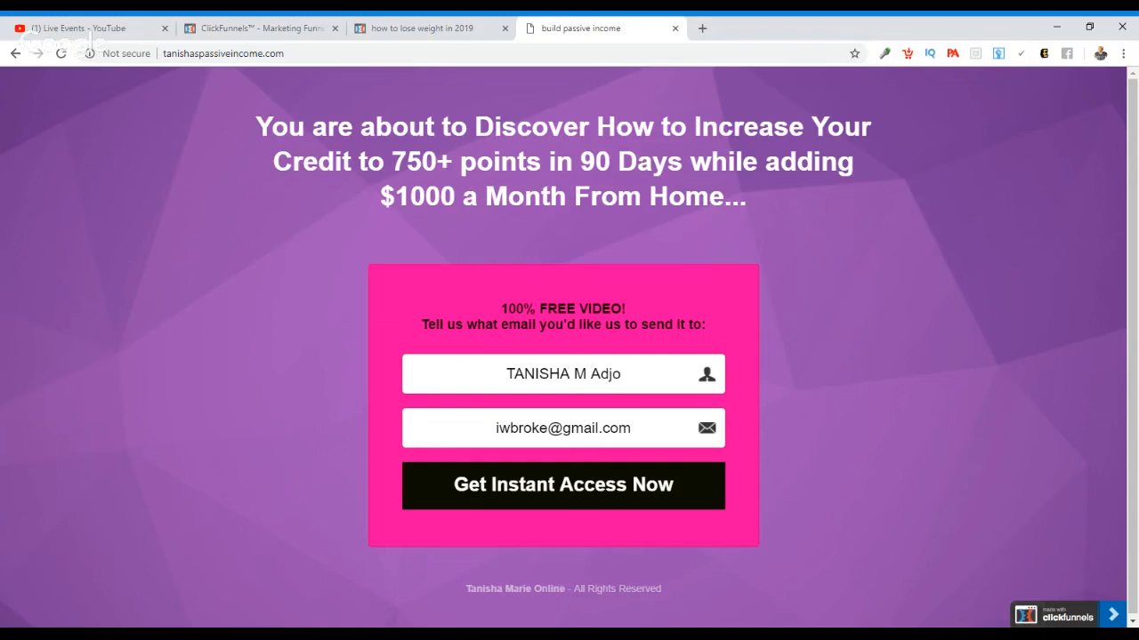
{"action": "left_click", "coordinate": [602, 495]}
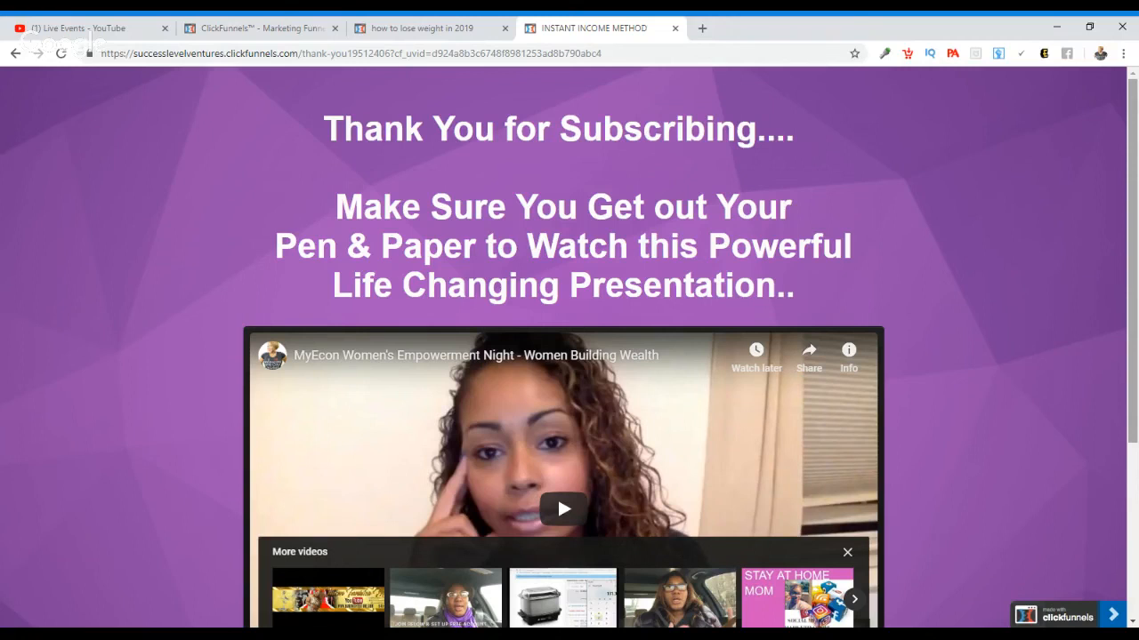
{"action": "scroll", "coordinate": [1135, 146], "scroll_direction": "down", "scroll_amount": 1}
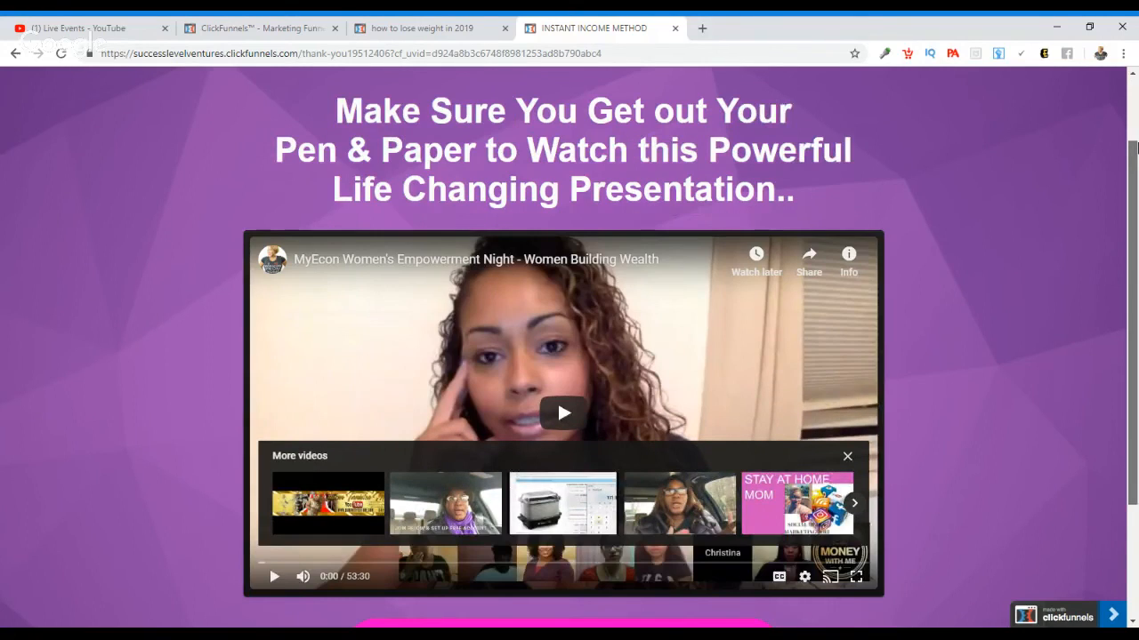
{"action": "scroll", "coordinate": [1135, 147], "scroll_direction": "down", "scroll_amount": 1}
{"action": "scroll", "coordinate": [1134, 132], "scroll_direction": "up", "scroll_amount": 2}
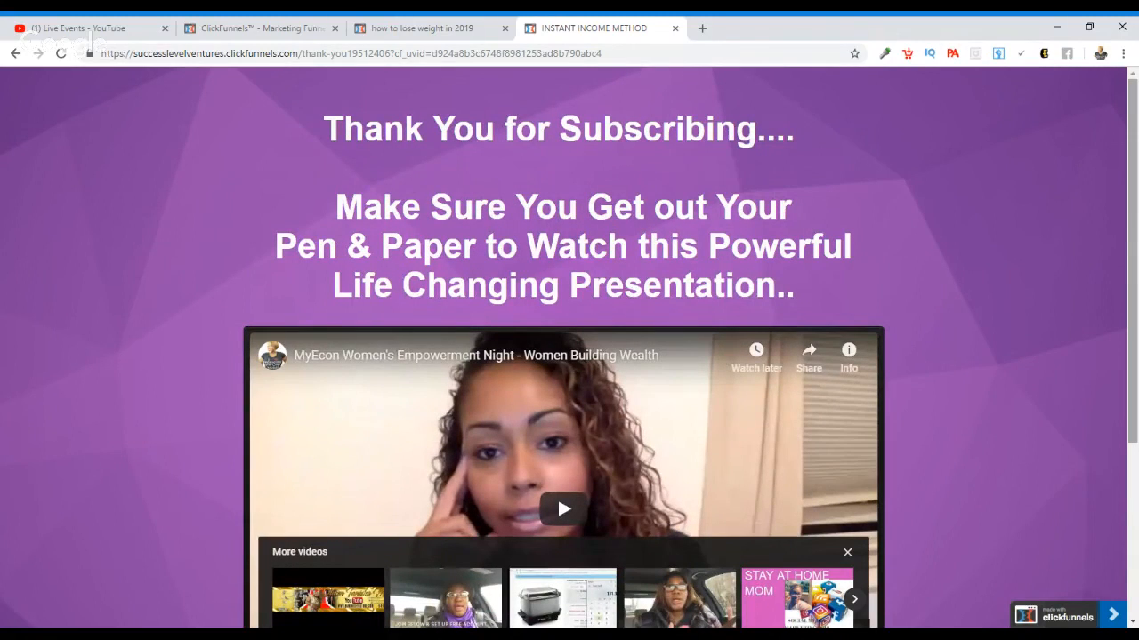
{"action": "scroll", "coordinate": [1136, 252], "scroll_direction": "down", "scroll_amount": 2}
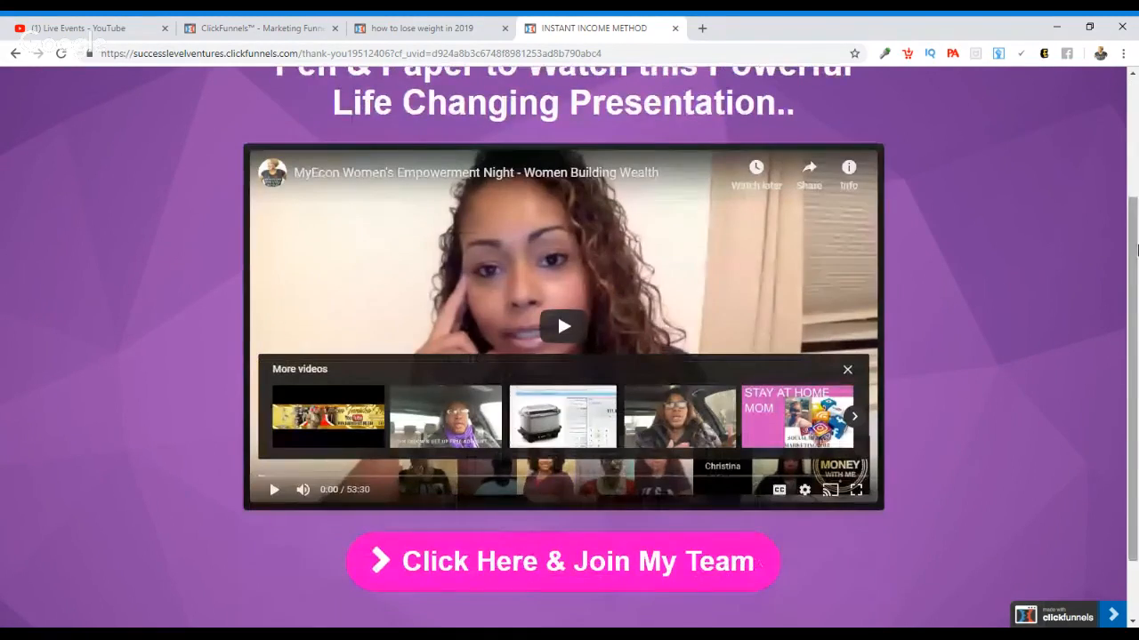